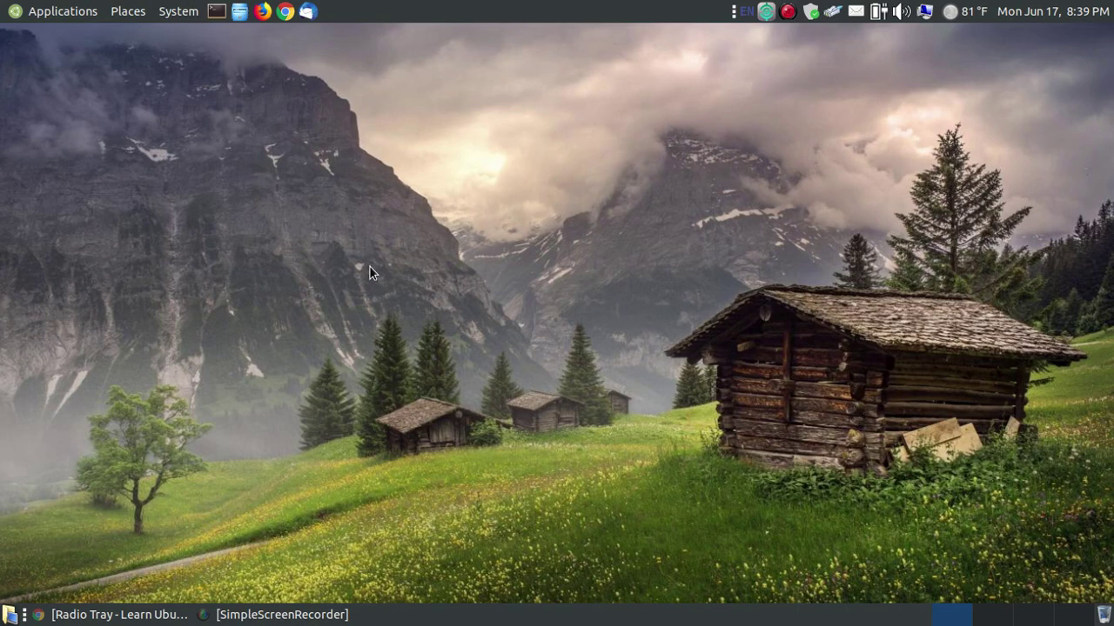
Step: Launch Radio Tray from the Sound & Video applications
left_click(19, 13)
mouse_move(101, 249)
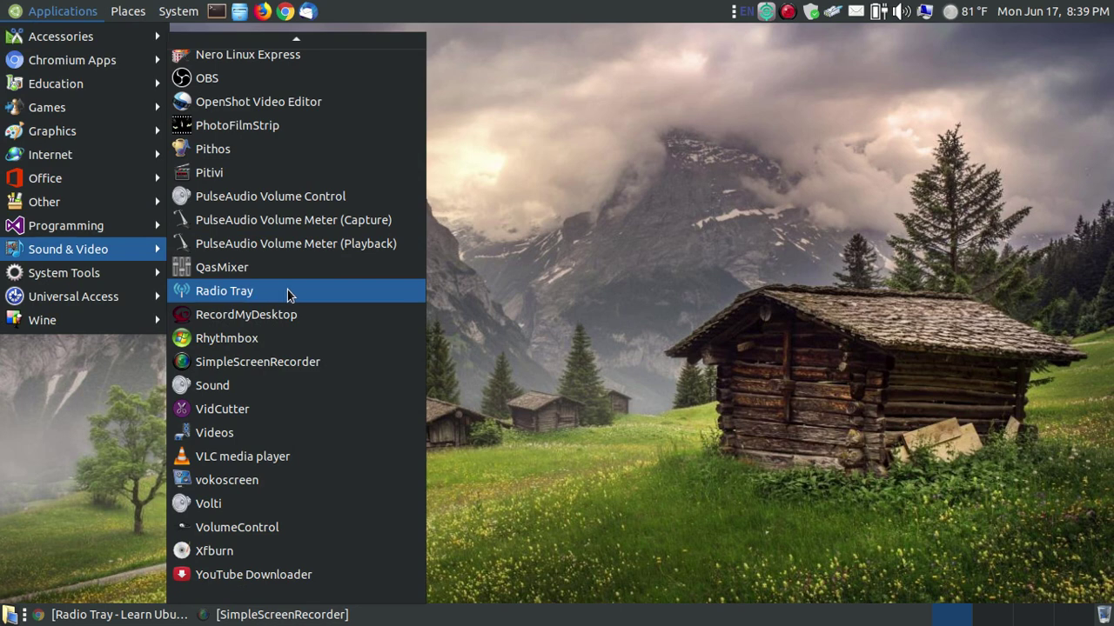
left_click(315, 296)
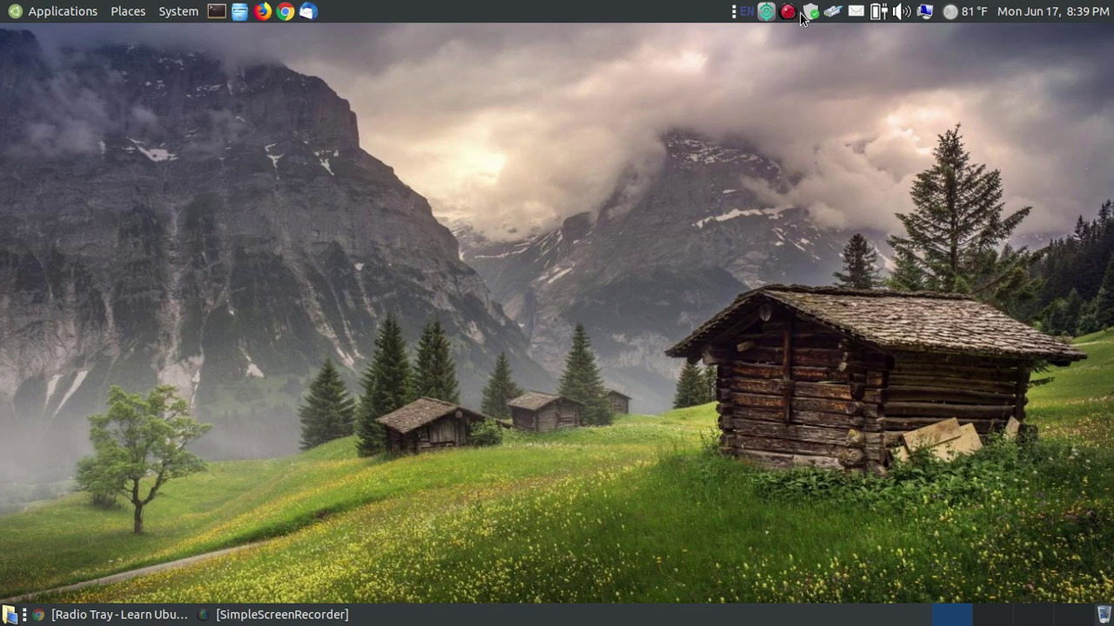
Step: Switch to the Radio Tray guide in Chrome and read its feature overview and its install, start and uninstall instructions
left_click(104, 615)
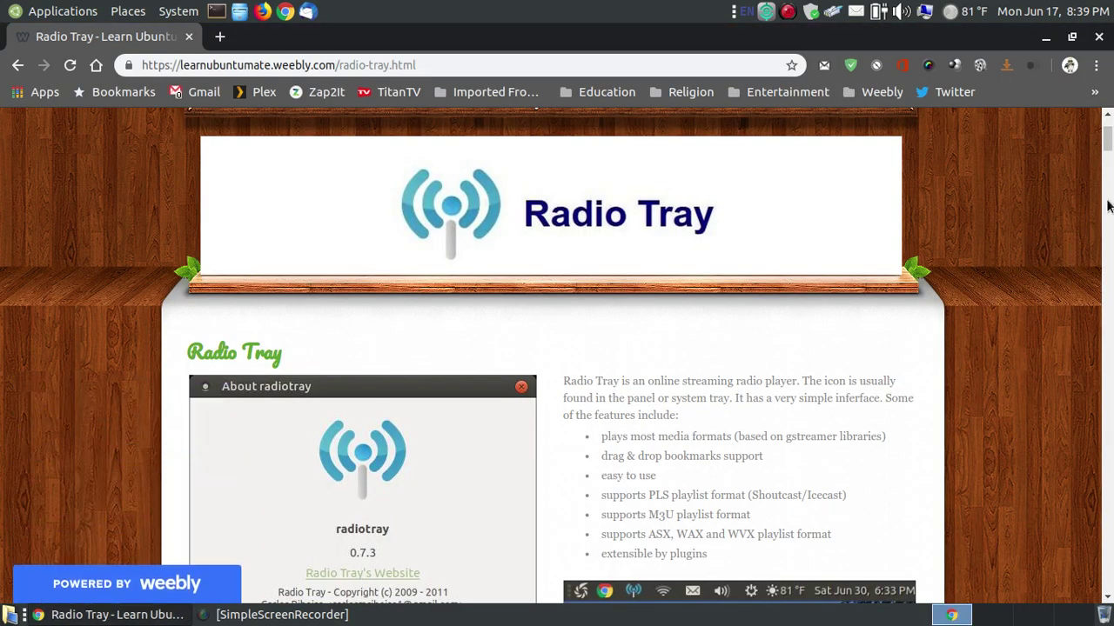
scroll(1027, 225, "down", 2)
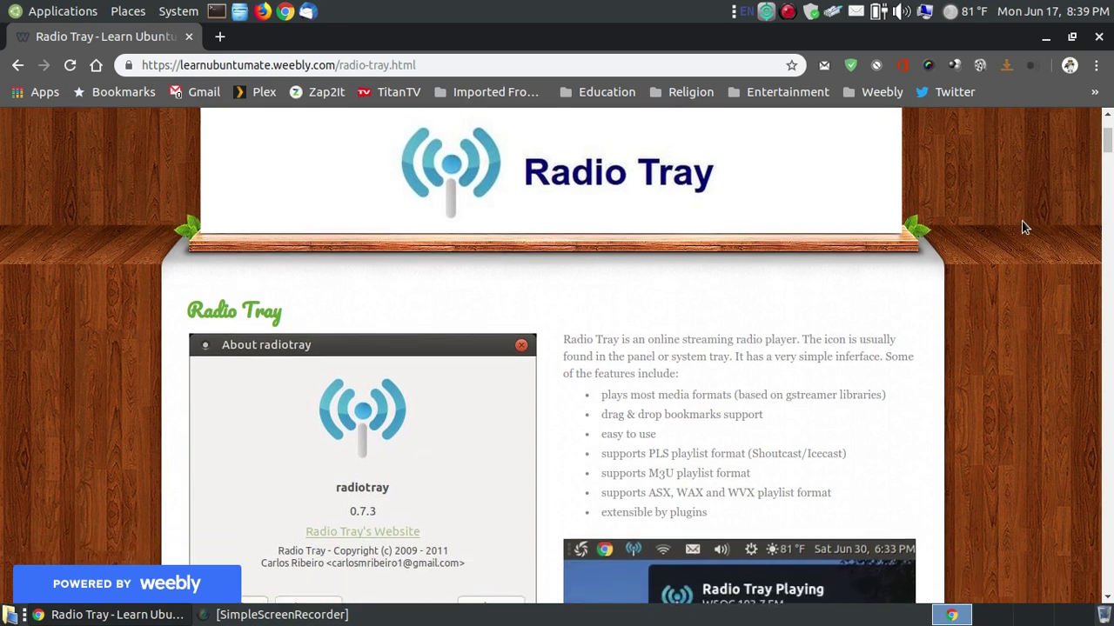
scroll(1023, 227, "down", 6)
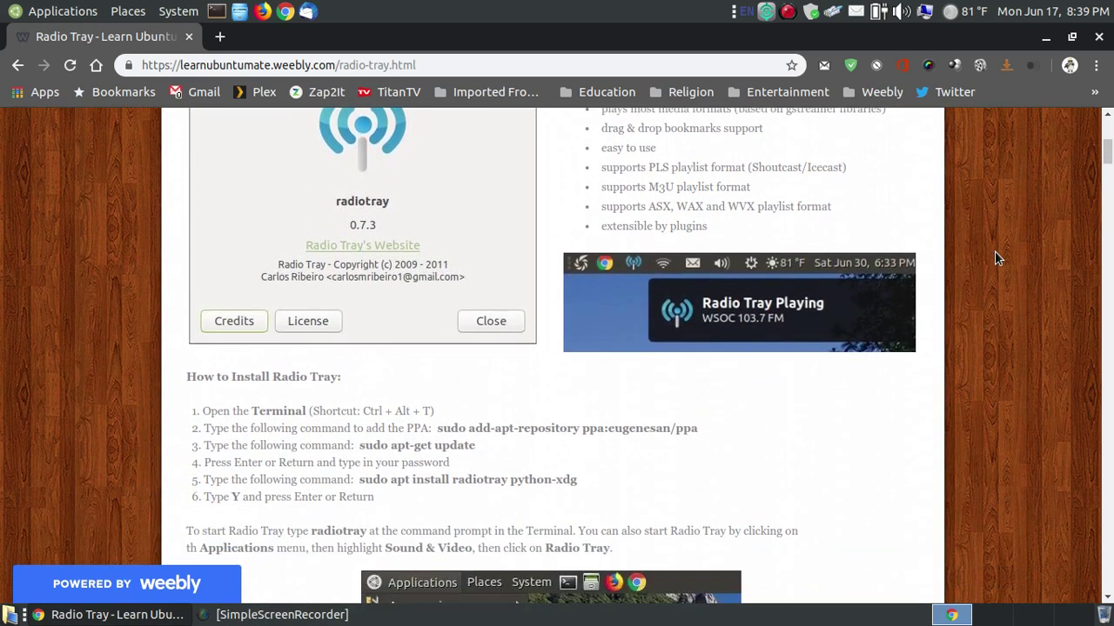
scroll(998, 258, "down", 3)
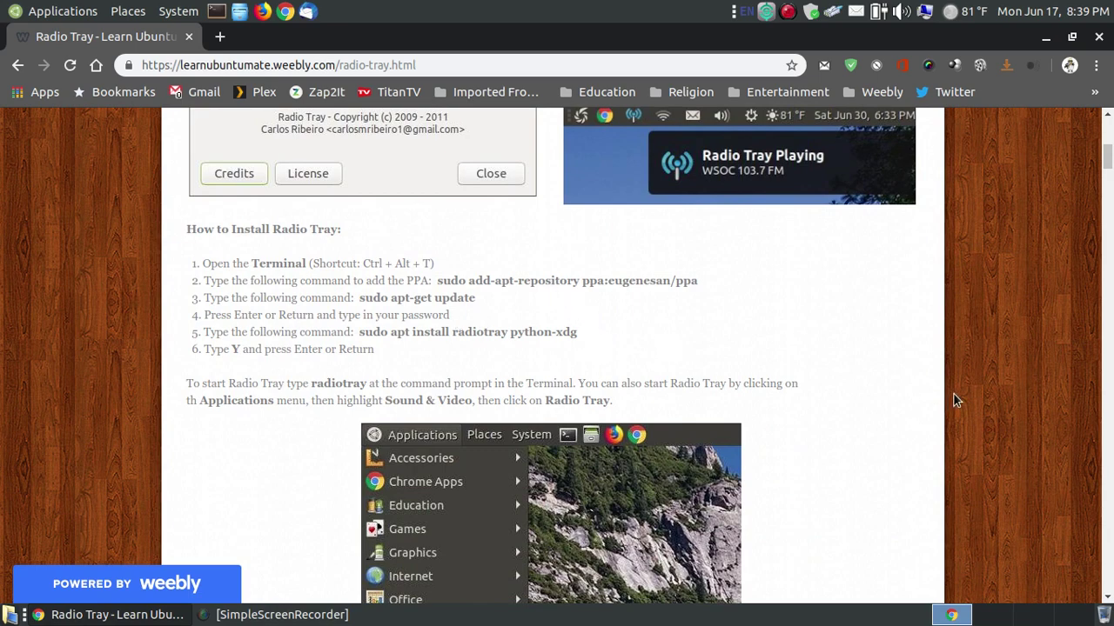
scroll(954, 400, "down", 11)
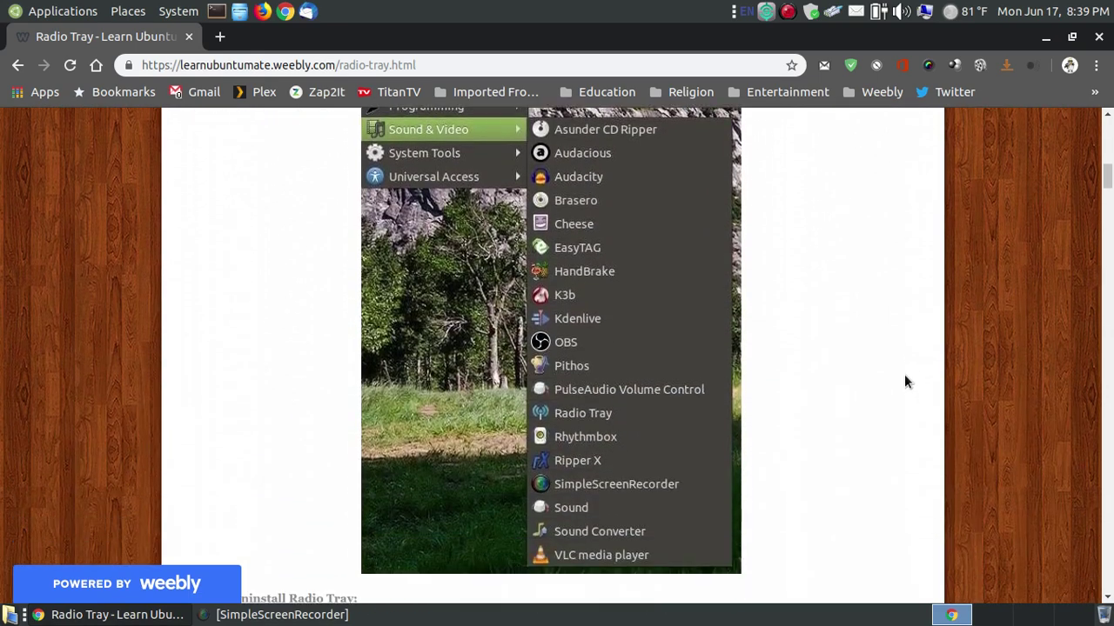
scroll(904, 382, "down", 8)
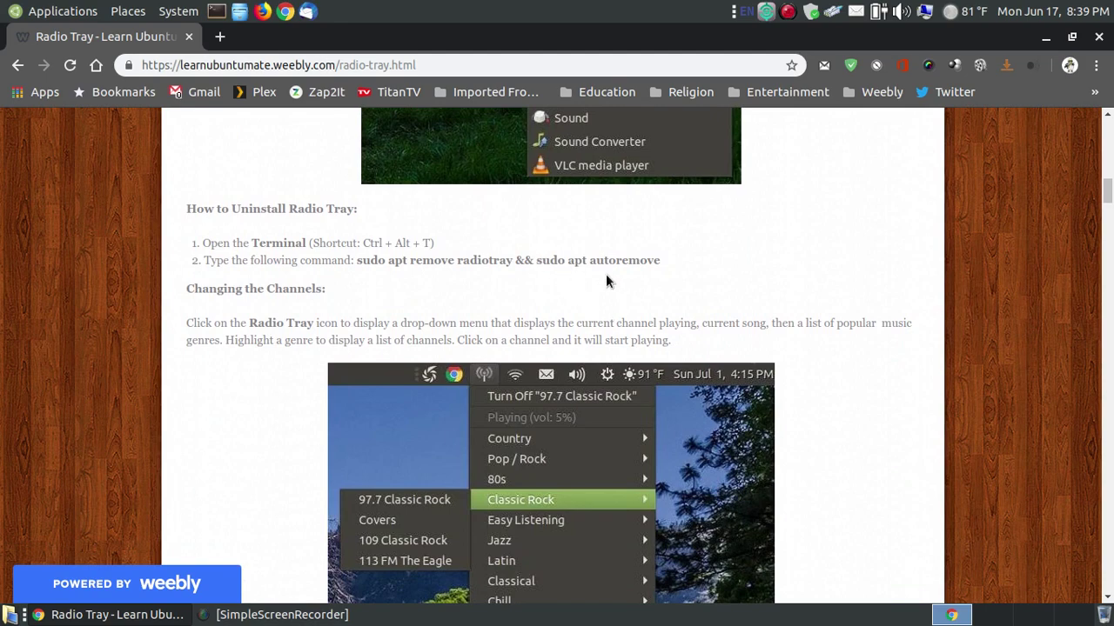
Step: Read the guide's sections on changing channels, turning off the playing station and quitting Radio Tray
scroll(1001, 322, "down", 4)
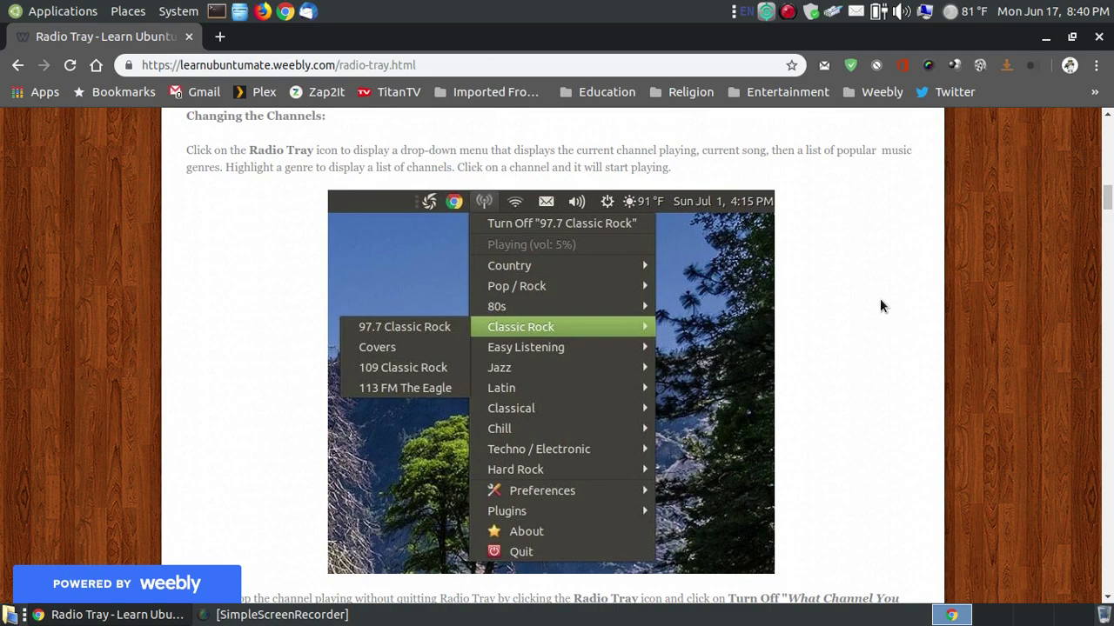
scroll(880, 305, "down", 1)
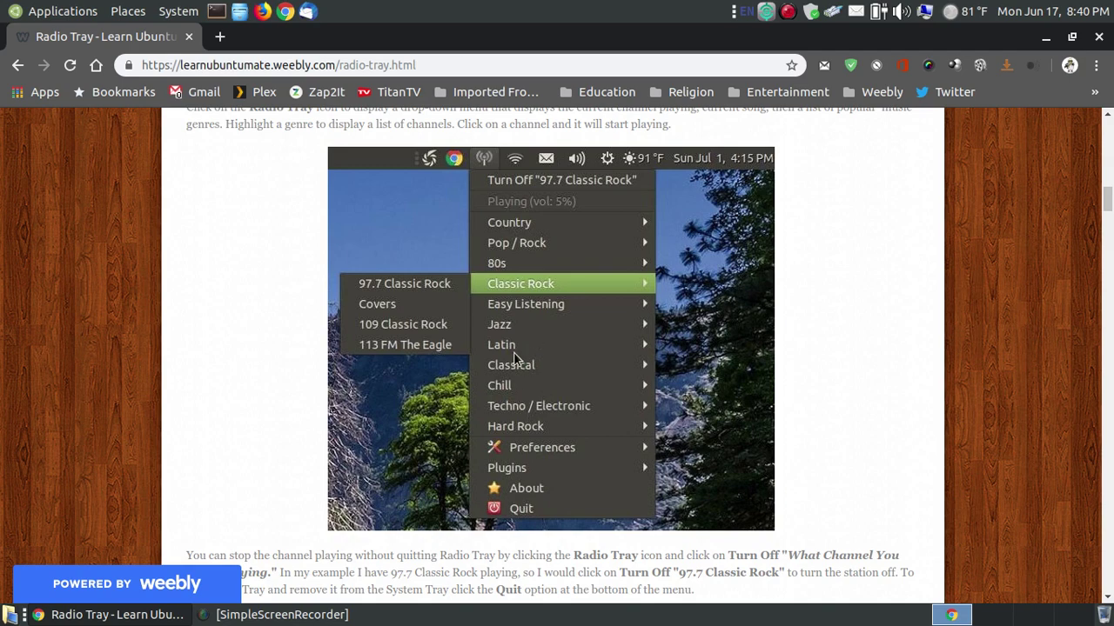
scroll(891, 384, "down", 5)
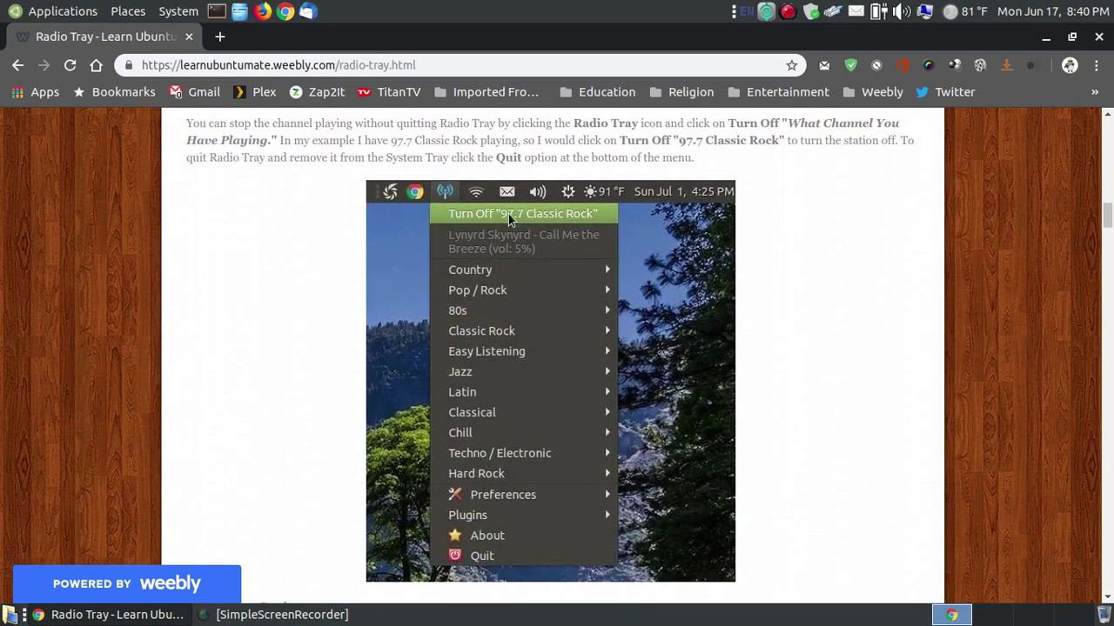
scroll(672, 257, "up", 2)
scroll(672, 255, "up", 5)
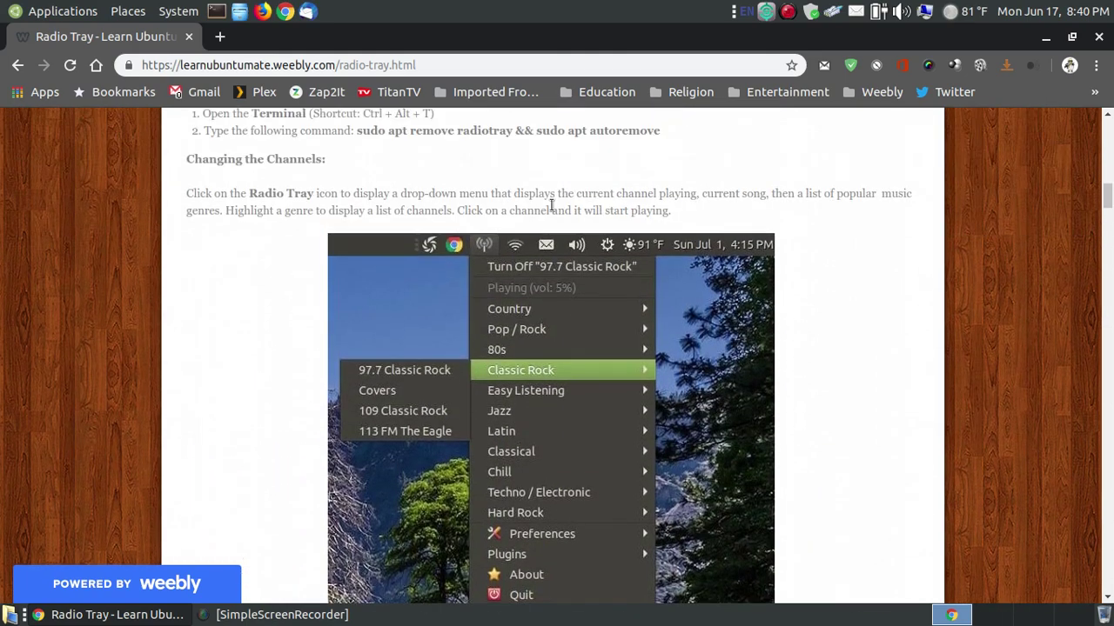
scroll(917, 229, "down", 4)
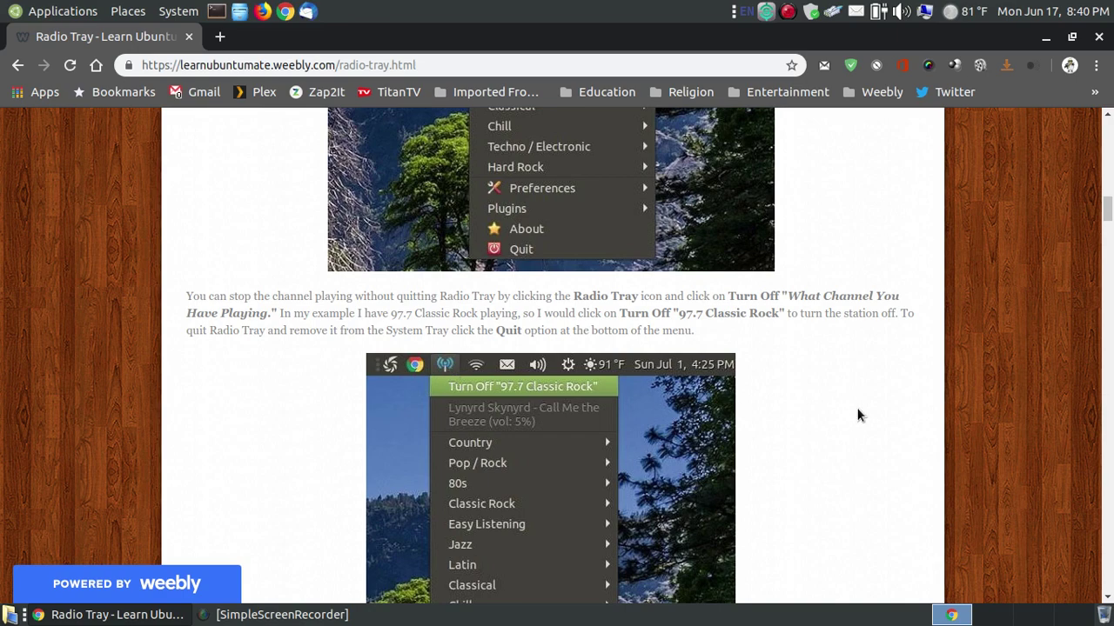
Step: Examine the guide's Configure Radios section, comparing the collapsed genre list with the expanded Country station list
scroll(887, 381, "down", 4)
scroll(890, 442, "down", 4)
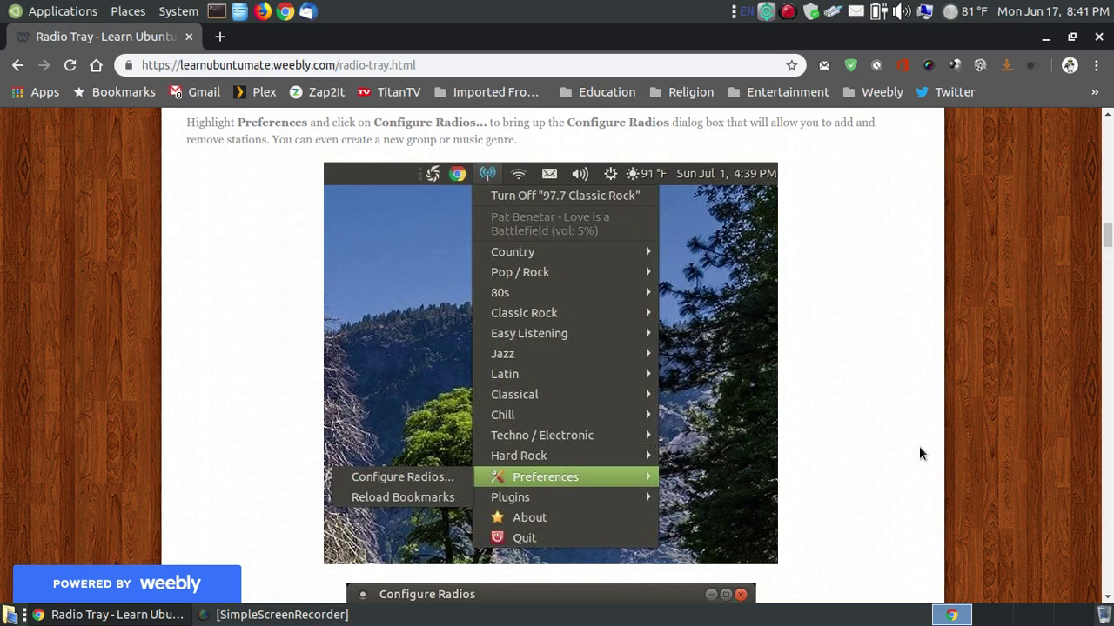
scroll(919, 445, "down", 5)
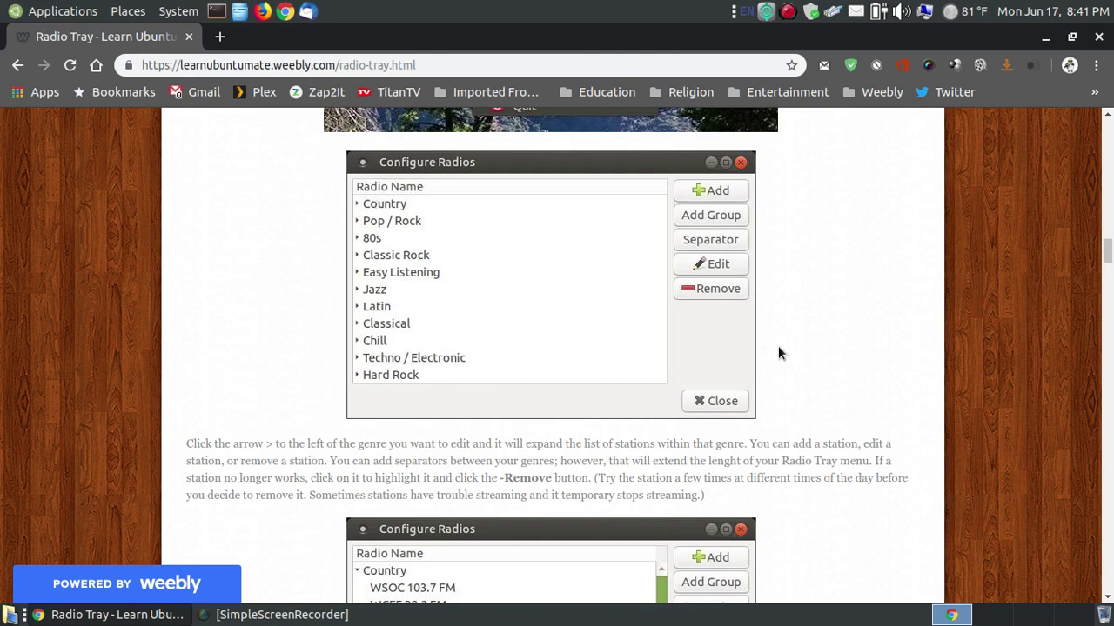
scroll(835, 333, "down", 2)
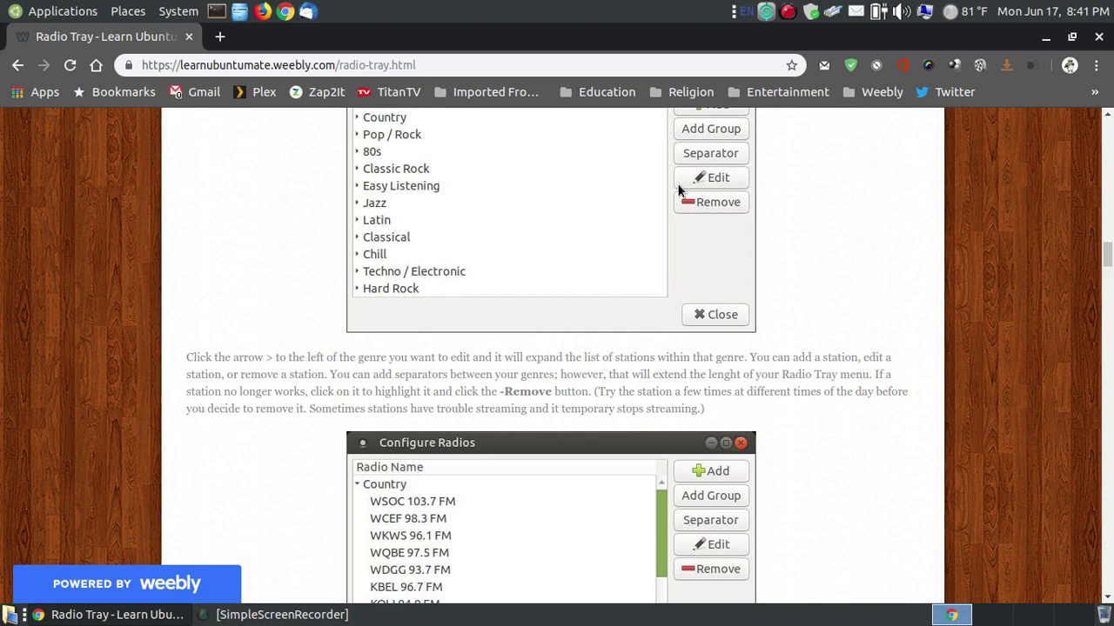
scroll(551, 217, "up", 2)
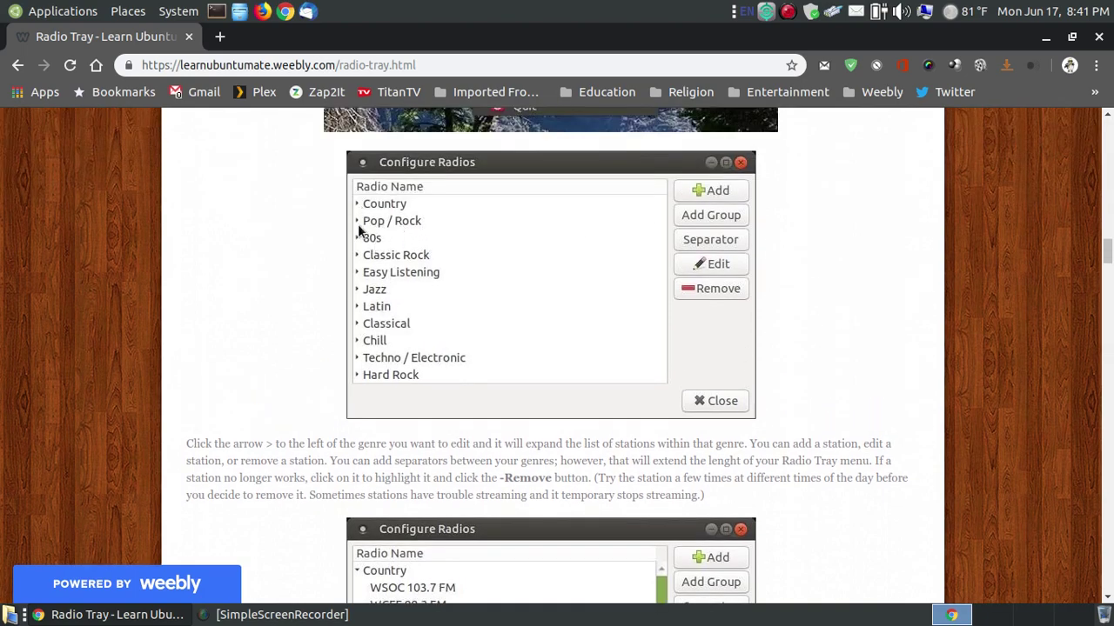
scroll(769, 290, "down", 8)
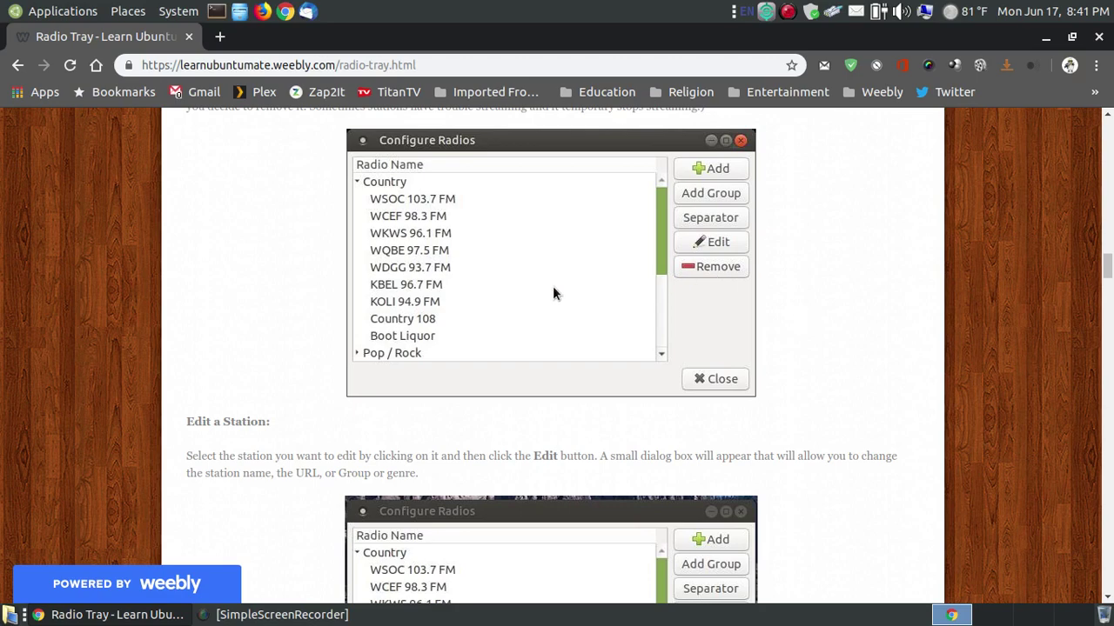
scroll(570, 327, "up", 3)
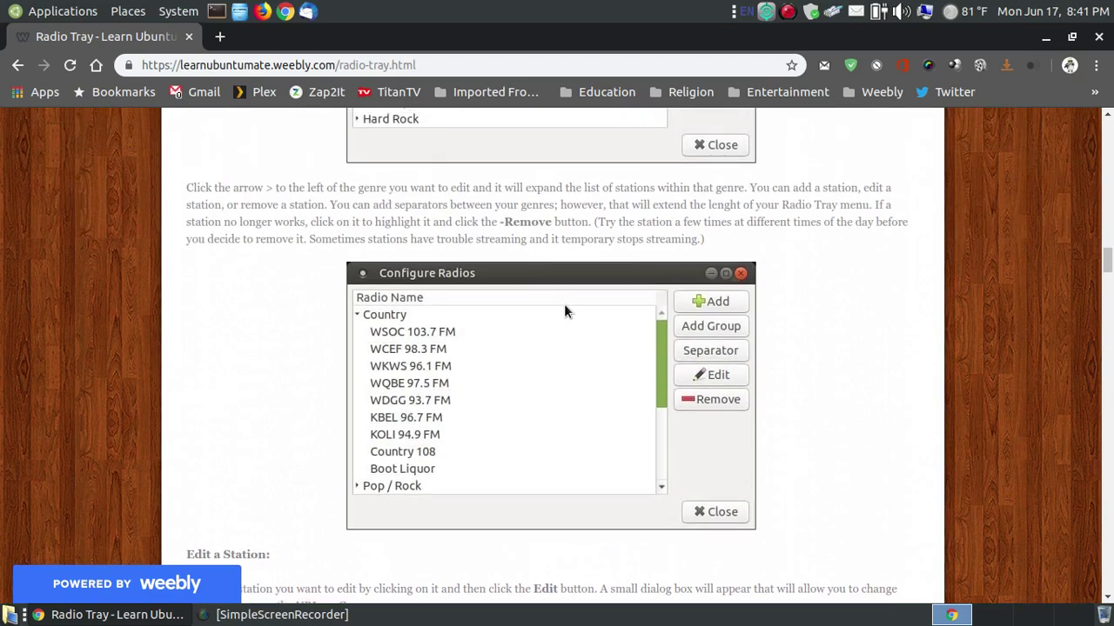
scroll(564, 312, "up", 5)
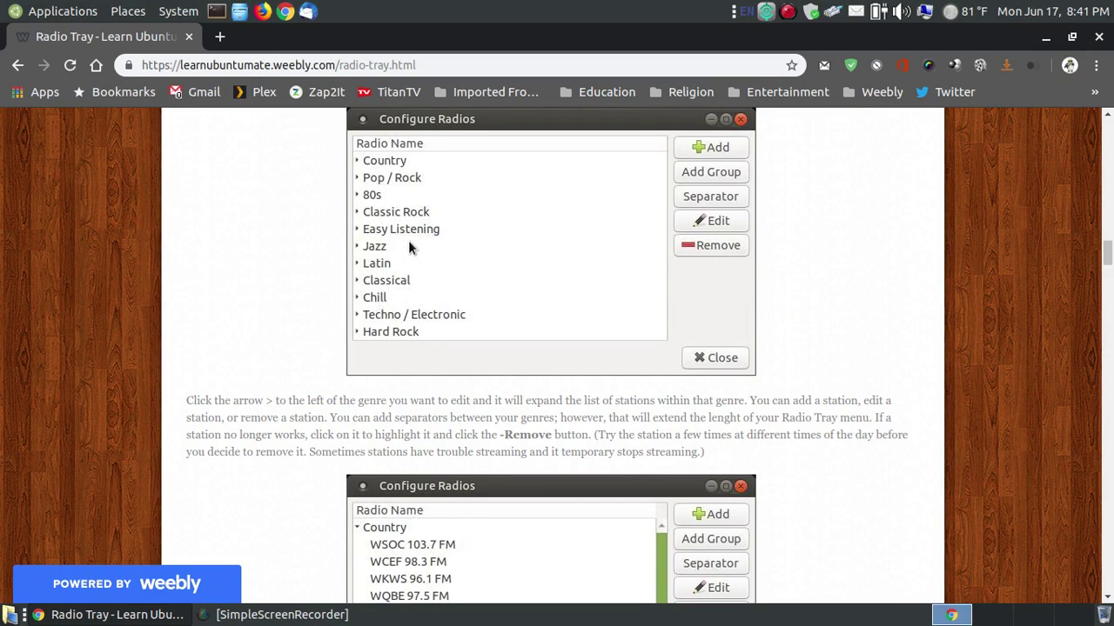
scroll(408, 240, "down", 3)
scroll(411, 244, "down", 5)
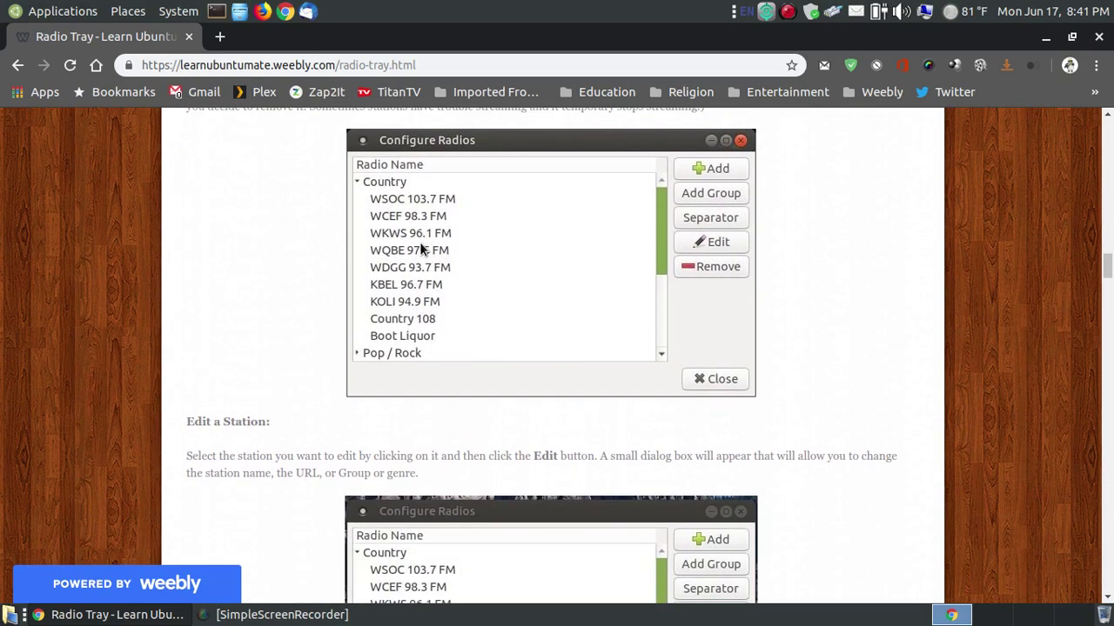
scroll(375, 196, "up", 9)
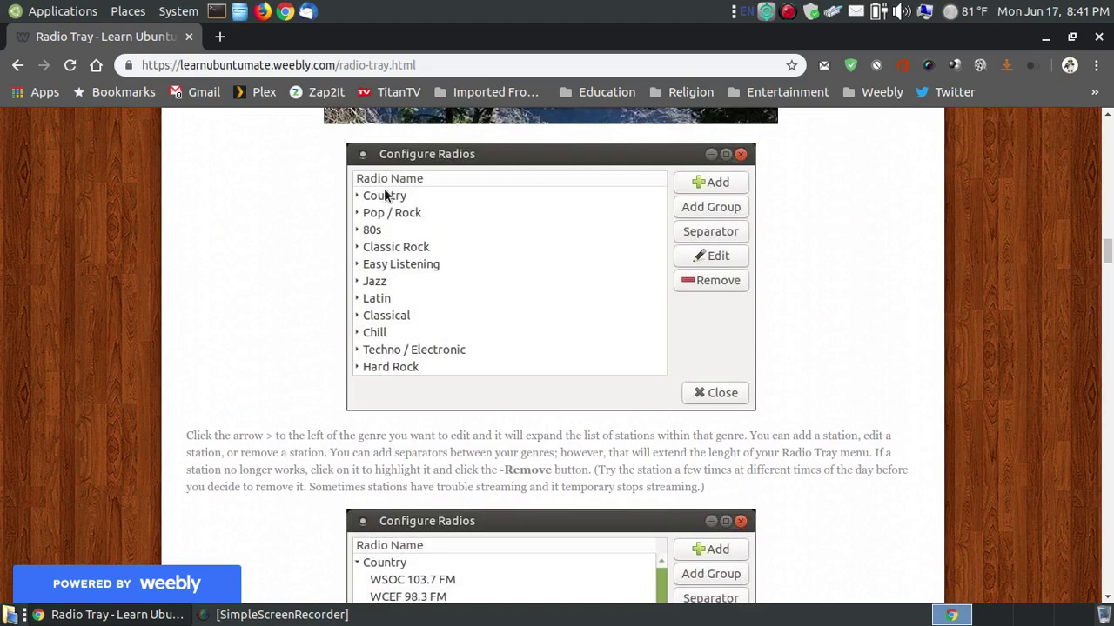
scroll(412, 274, "down", 6)
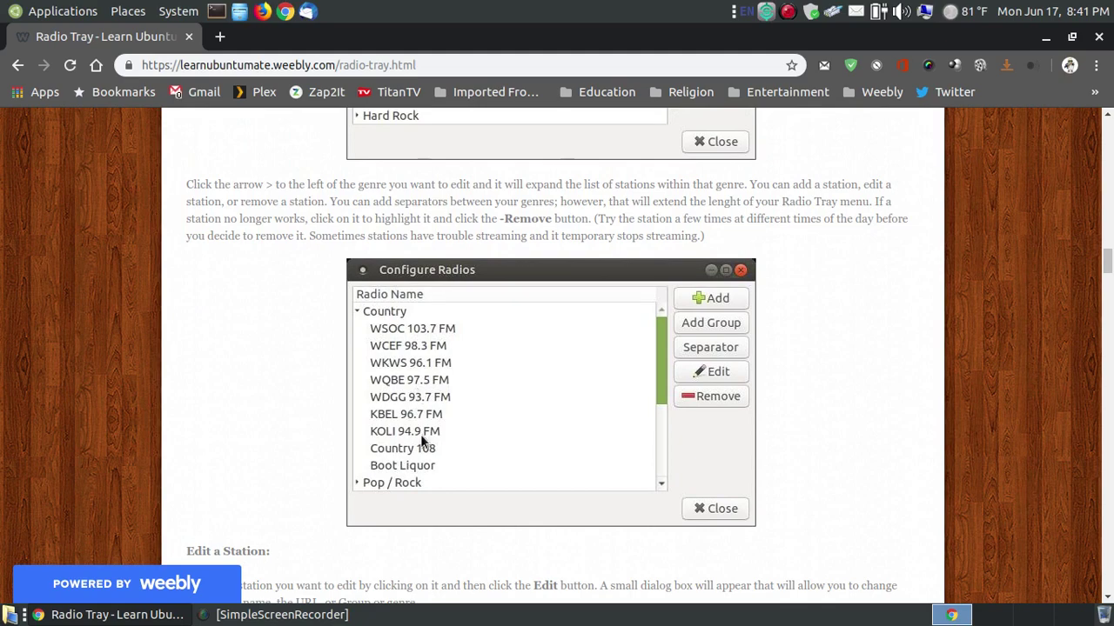
scroll(509, 352, "down", 1)
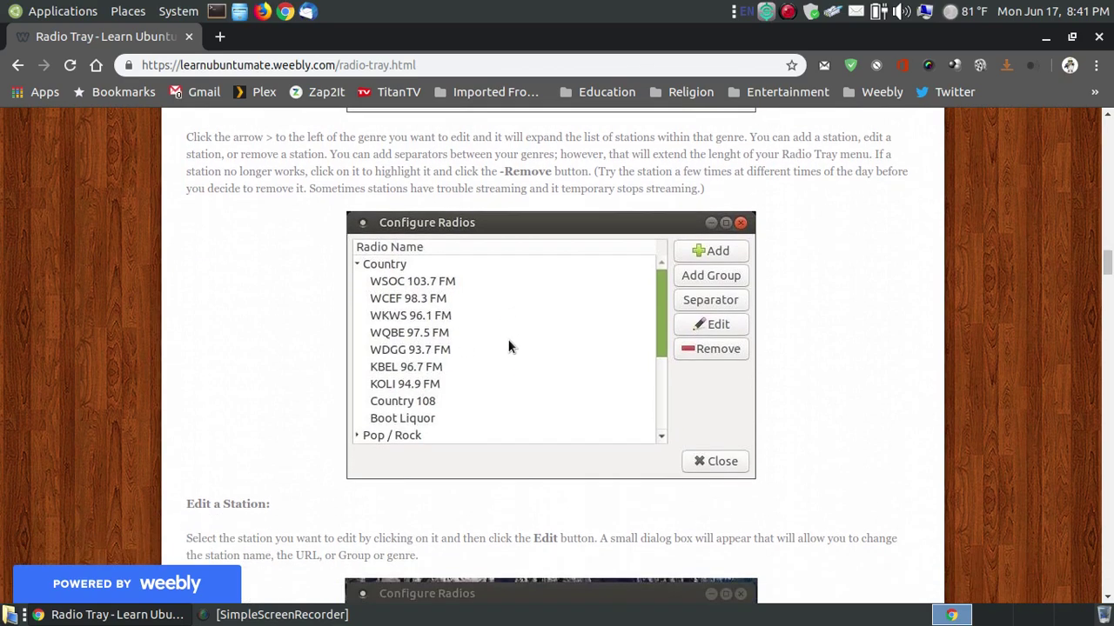
Step: Read the Edit a Station section, following the example that renames the Boot Liquor station to Americana
scroll(509, 347, "down", 3)
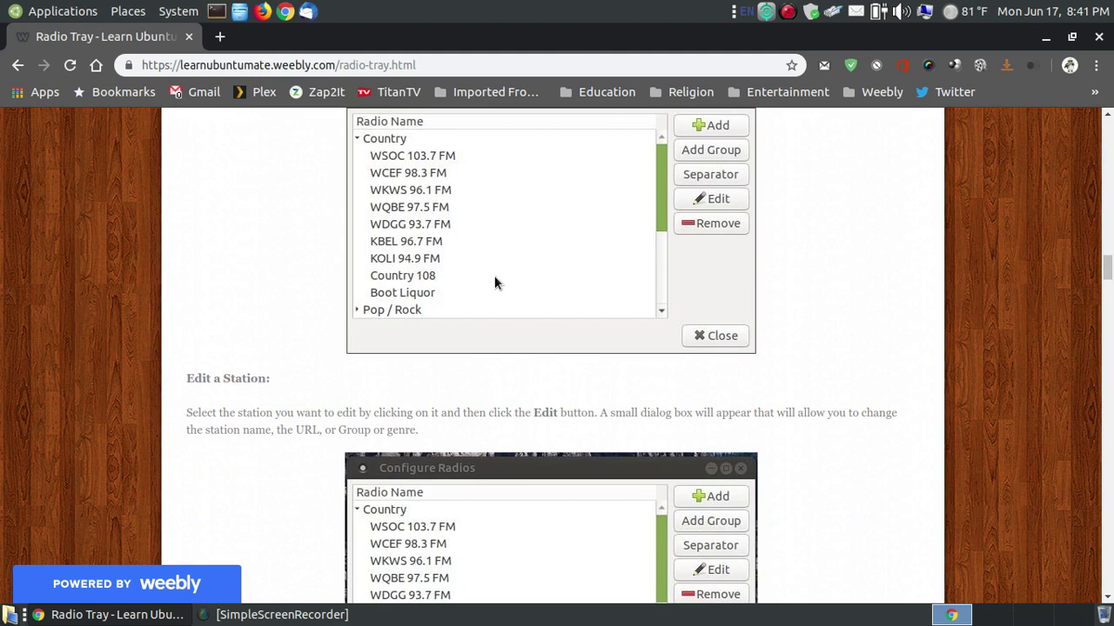
scroll(878, 287, "down", 2)
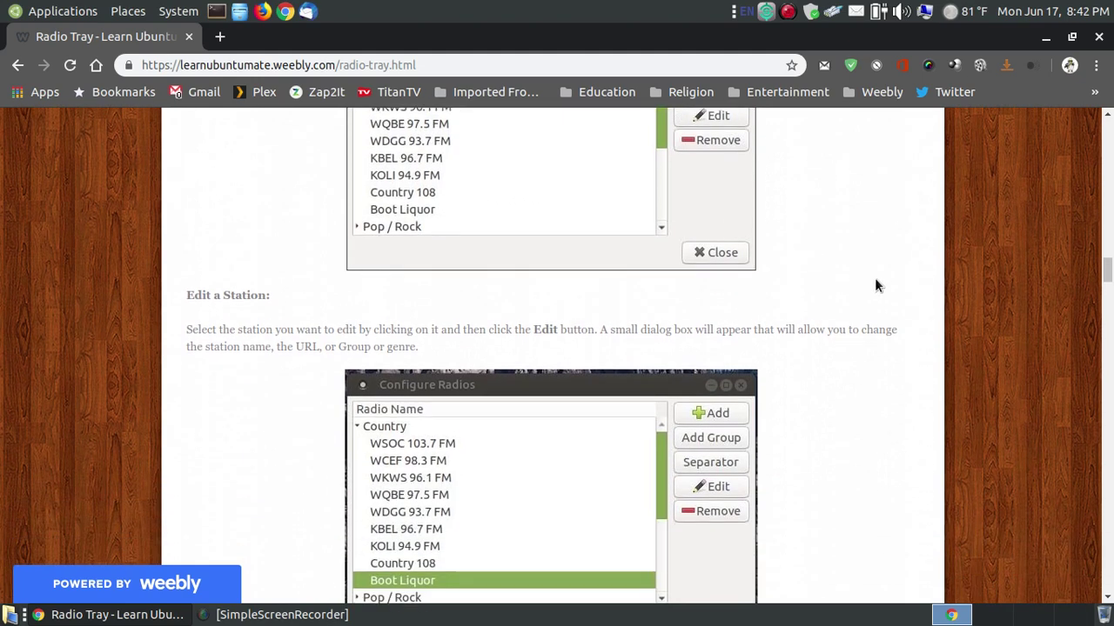
scroll(876, 285, "down", 2)
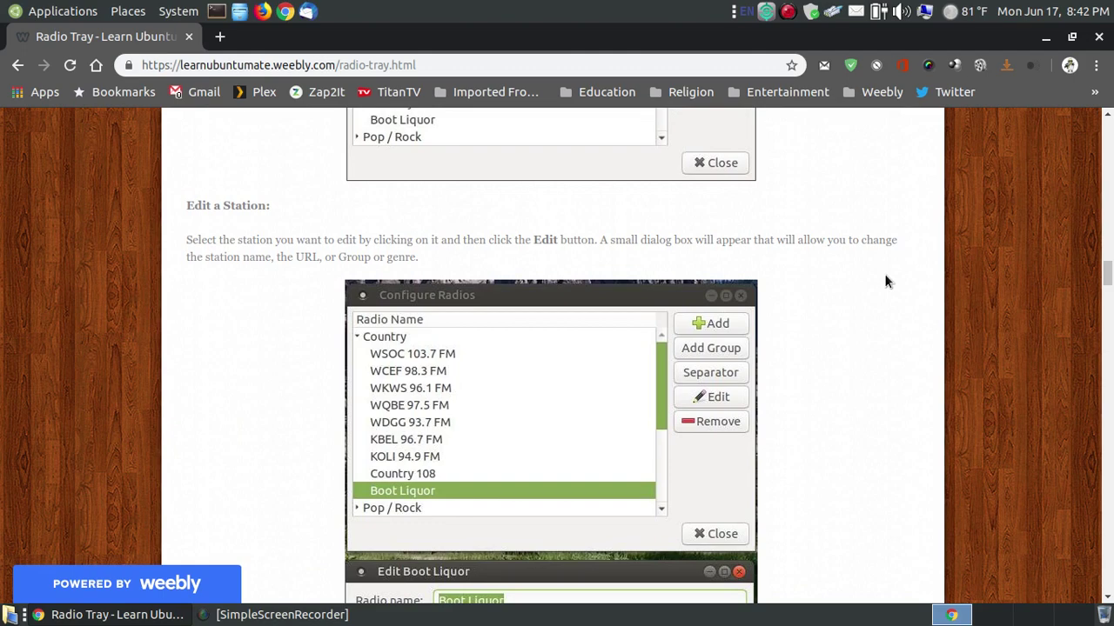
scroll(887, 288, "down", 1)
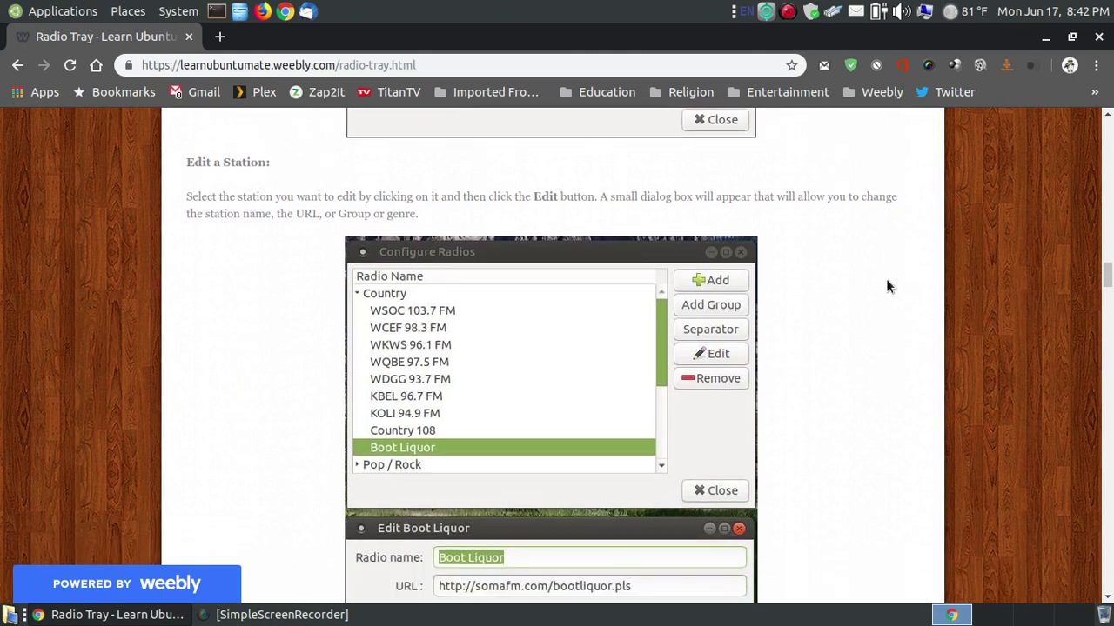
scroll(886, 285, "down", 2)
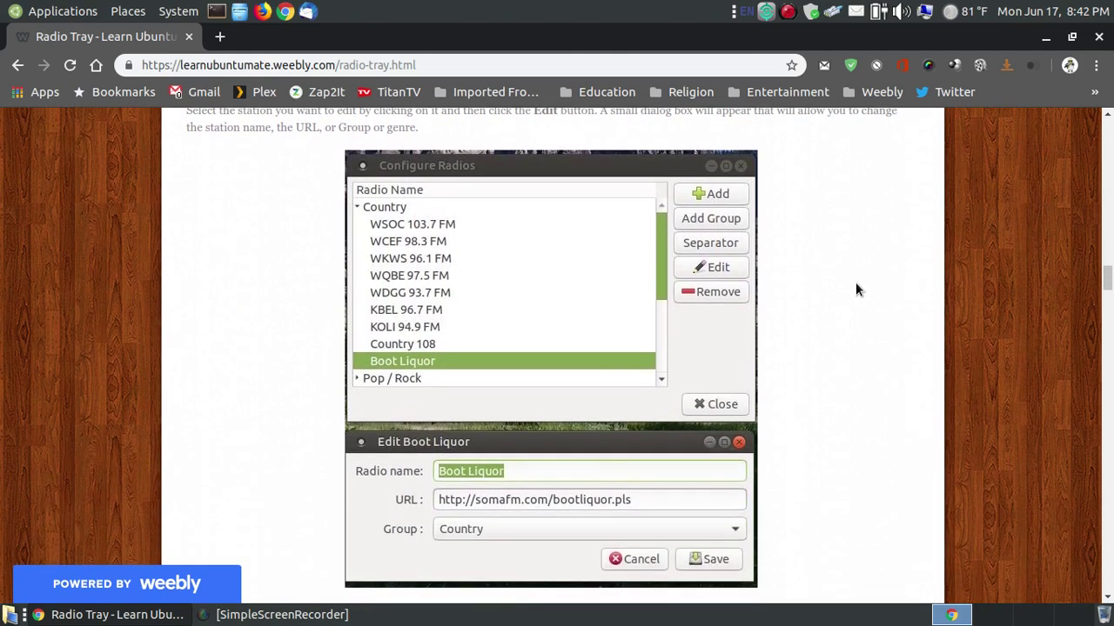
scroll(855, 282, "up", 2)
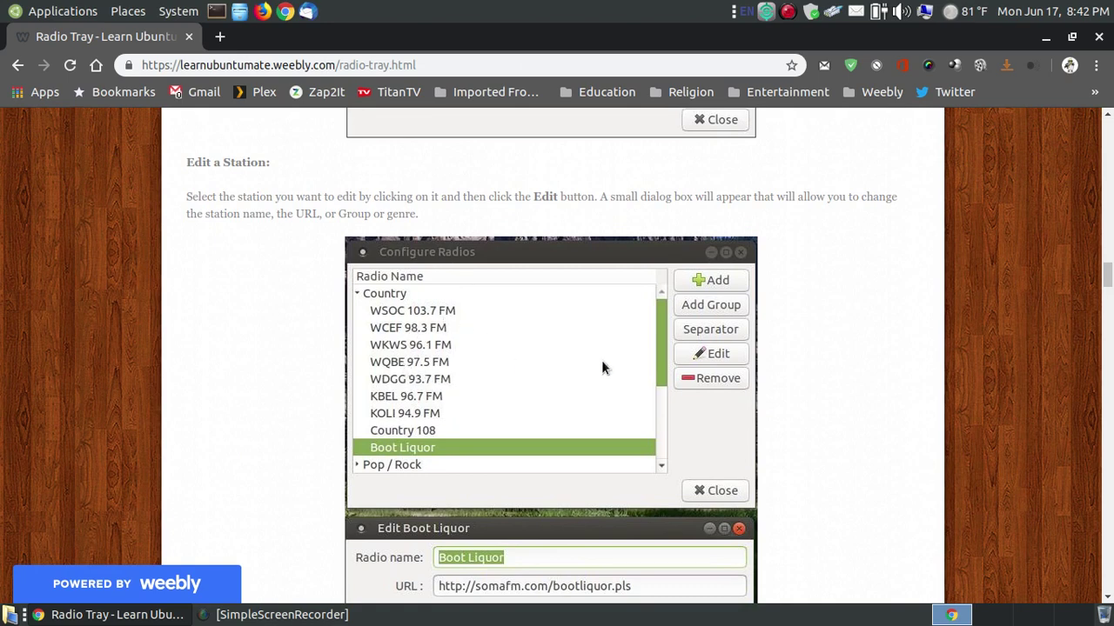
scroll(970, 343, "down", 4)
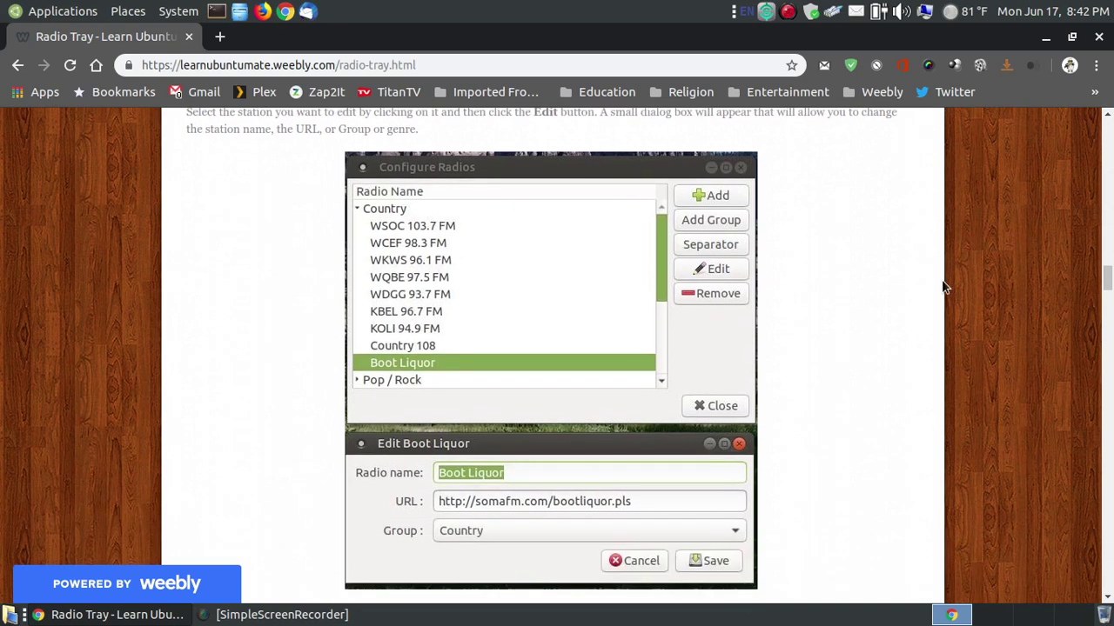
scroll(905, 305, "down", 4)
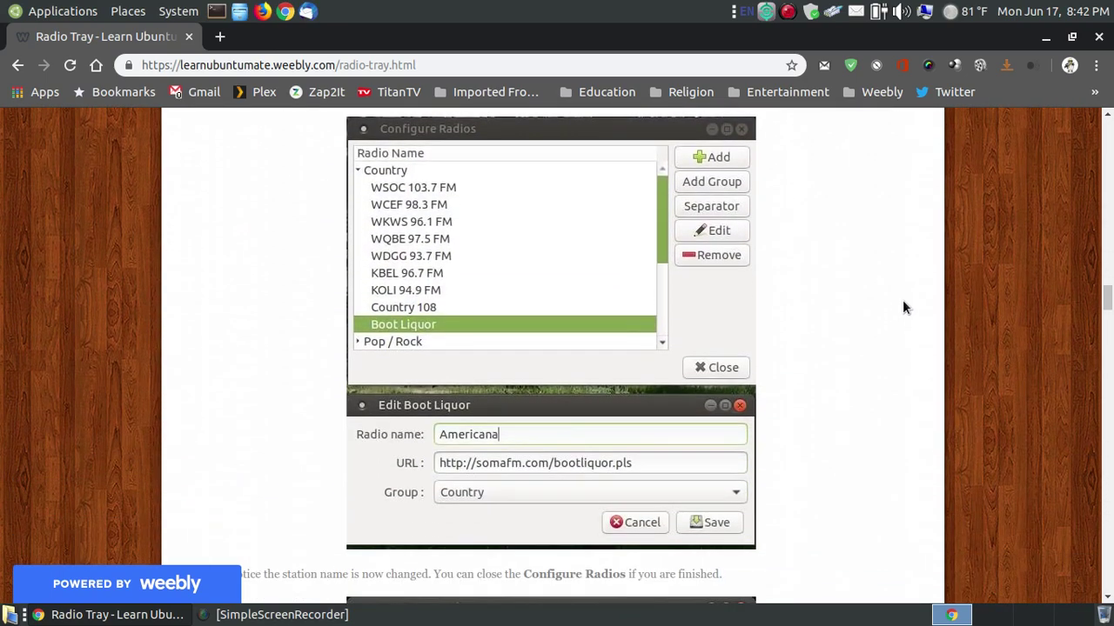
scroll(904, 305, "up", 2)
scroll(904, 305, "down", 1)
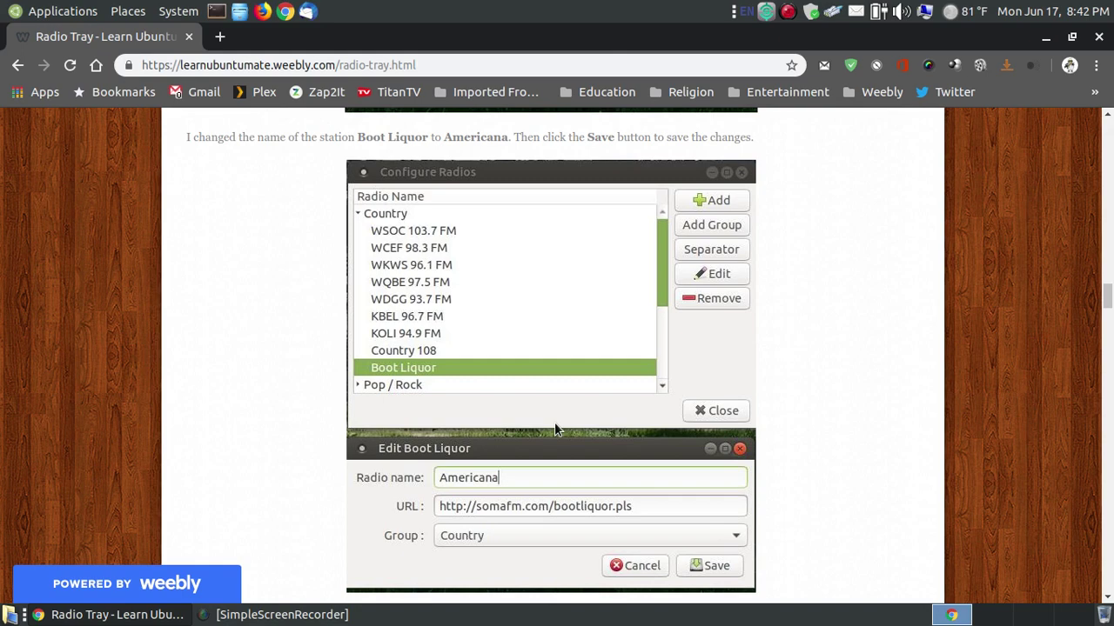
scroll(867, 299, "down", 6)
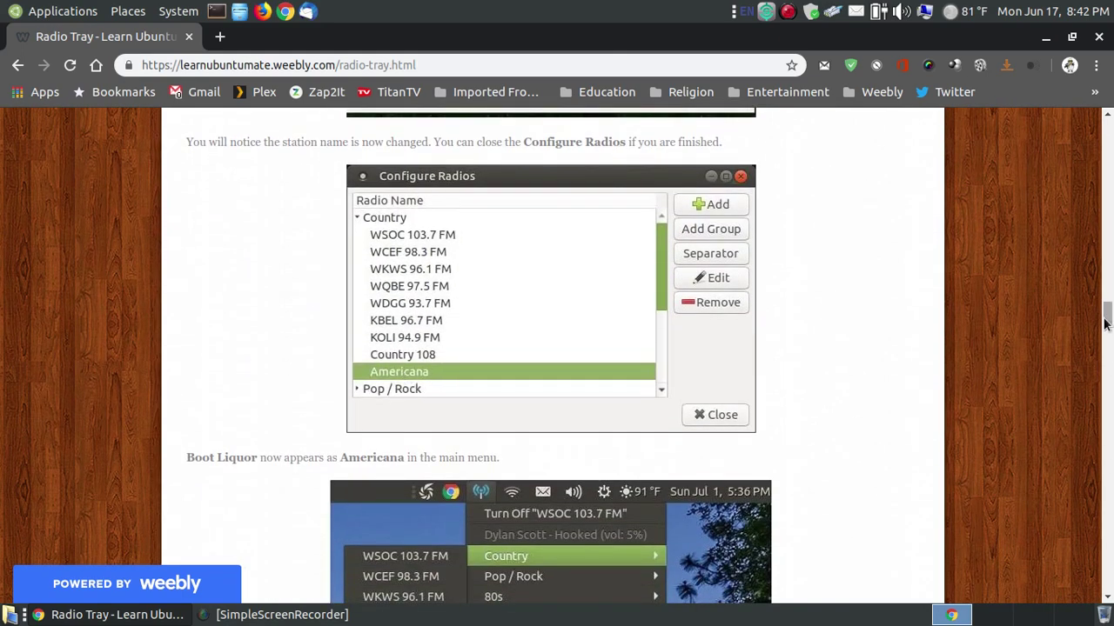
Step: Read the Add a Group (Genre) & Stations section, following the example that adds Alabama's Finest Radio to a new Dirty South group
scroll(957, 448, "down", 4)
scroll(833, 404, "down", 9)
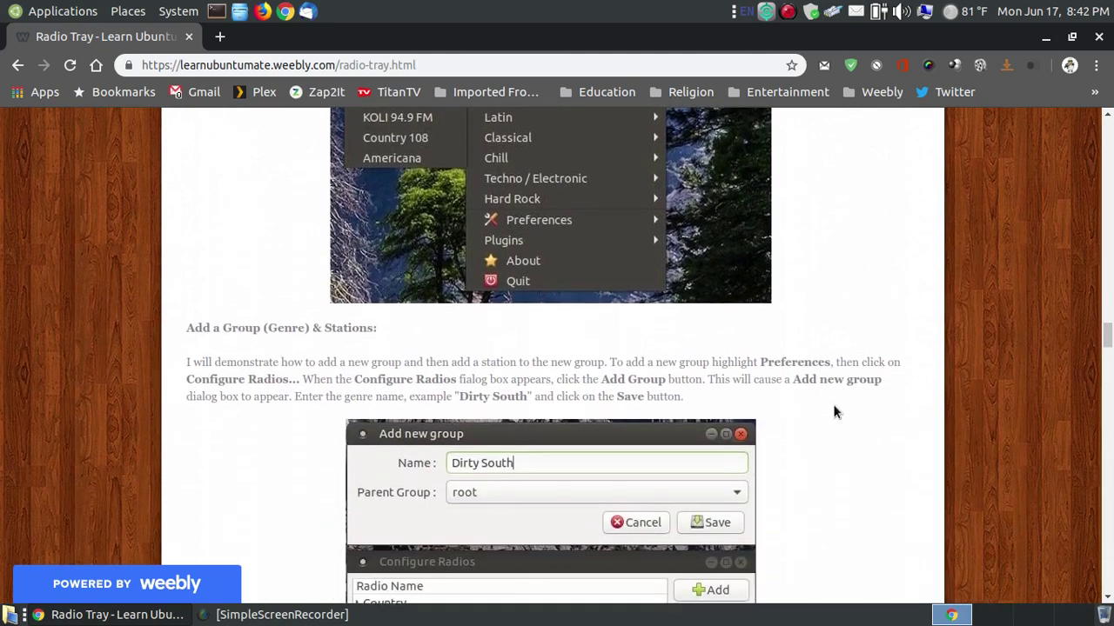
scroll(782, 409, "down", 6)
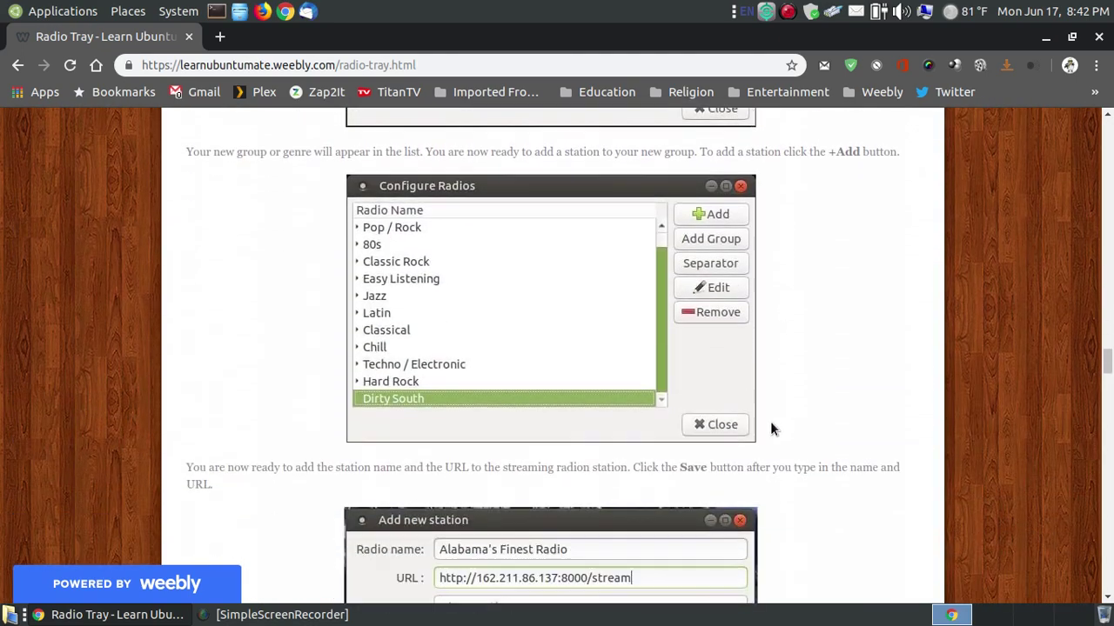
scroll(757, 402, "down", 2)
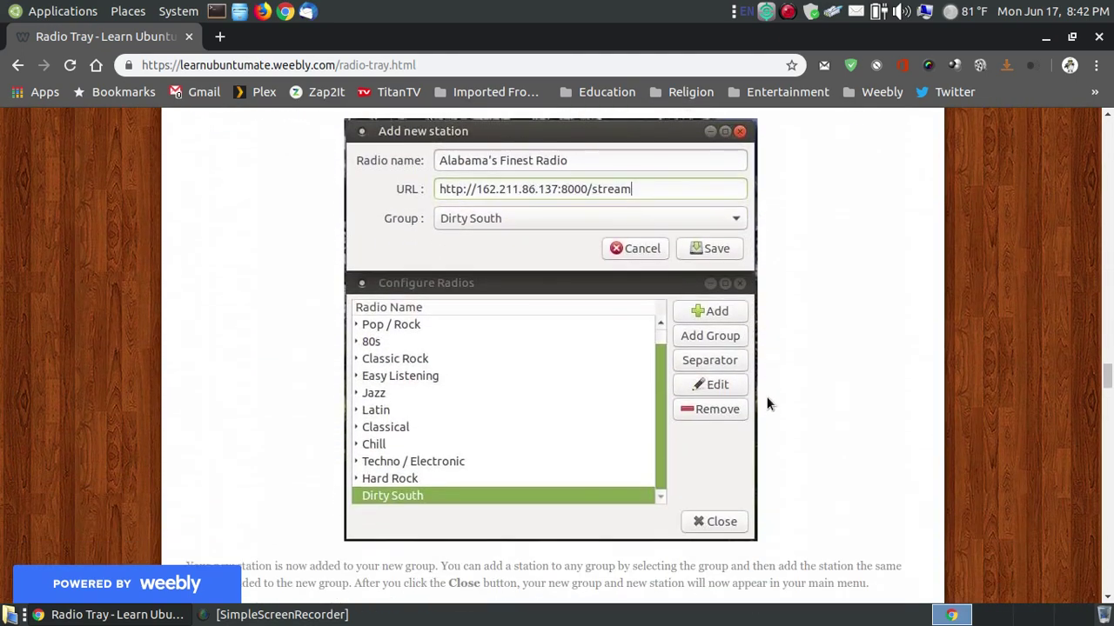
scroll(532, 145, "up", 1)
scroll(842, 379, "down", 6)
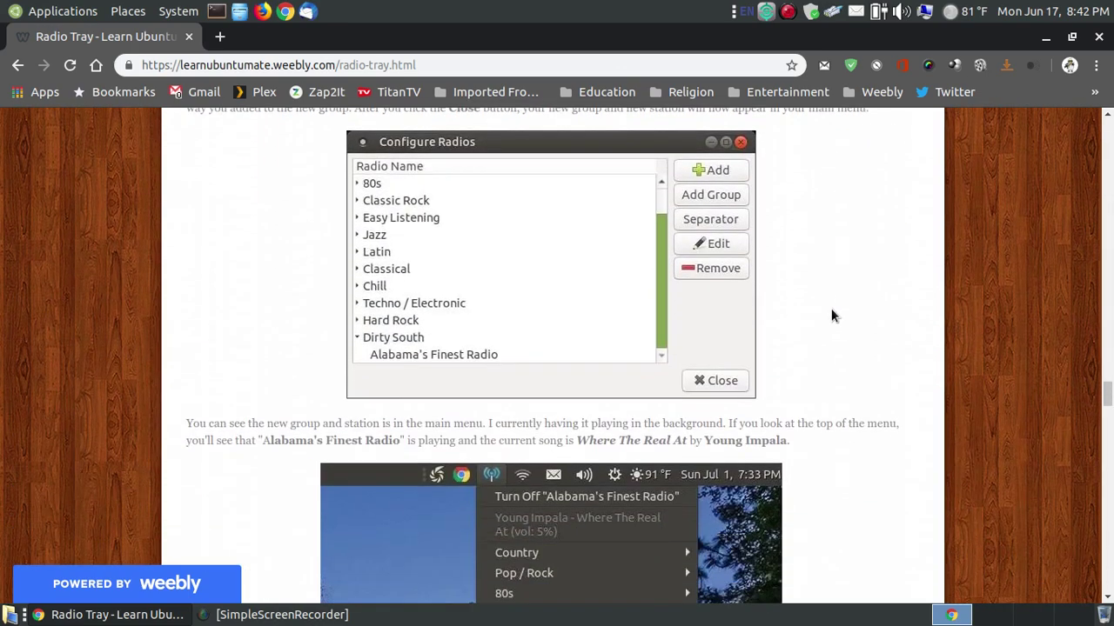
scroll(830, 322, "down", 6)
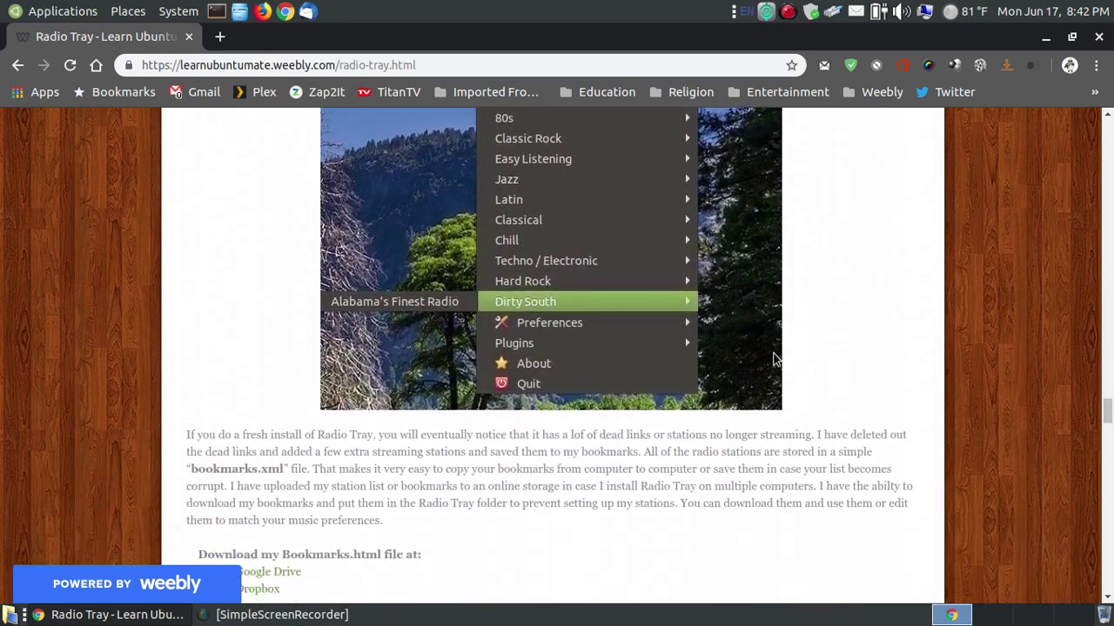
scroll(904, 316, "down", 2)
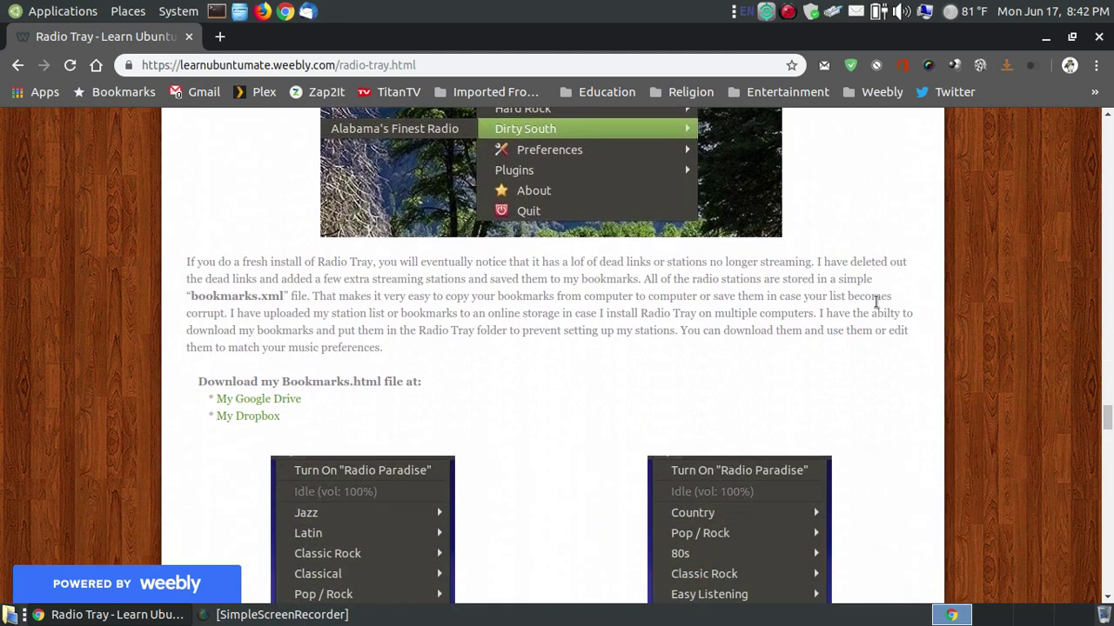
scroll(793, 298, "up", 2)
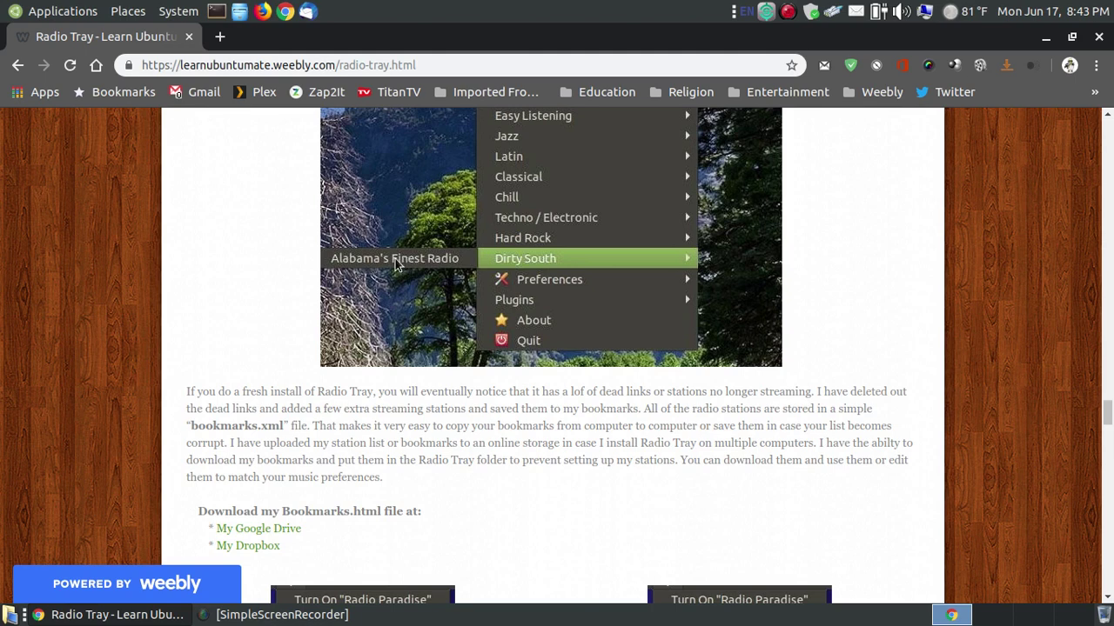
Step: Read the guide's explanation of dead links and the bookmarks.xml station list, including its Google Drive and Dropbox download links
scroll(936, 400, "down", 2)
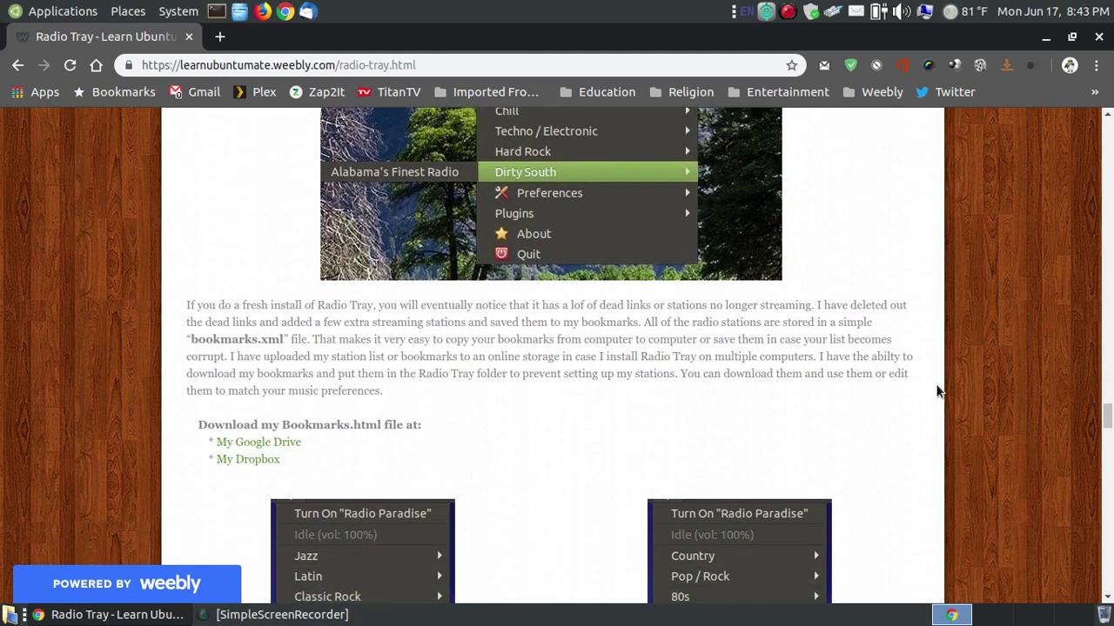
scroll(937, 391, "down", 1)
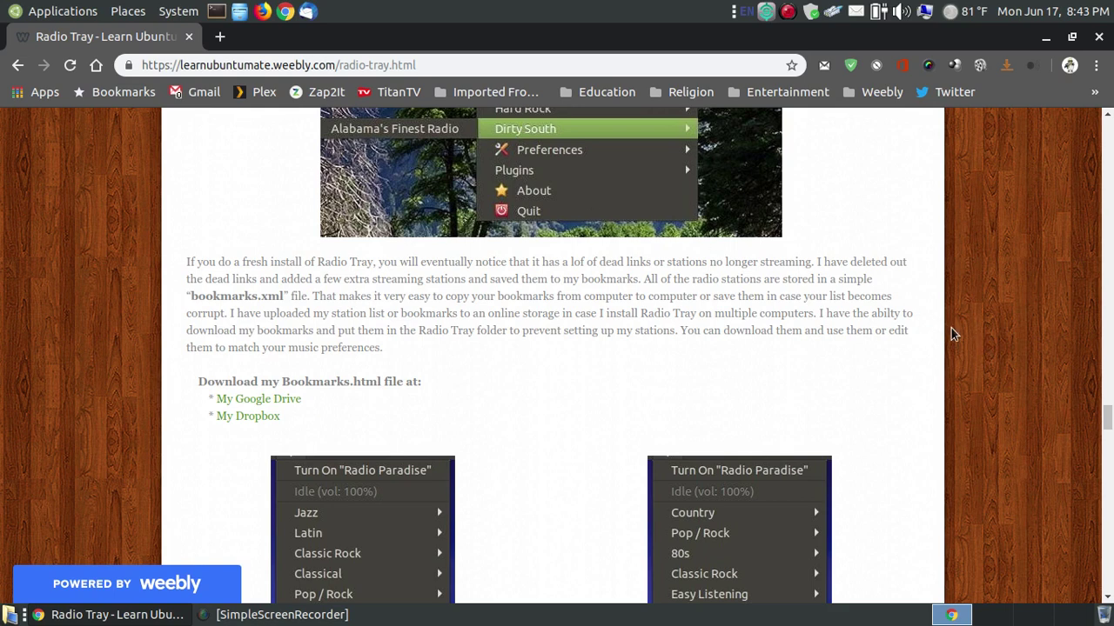
scroll(953, 334, "down", 3)
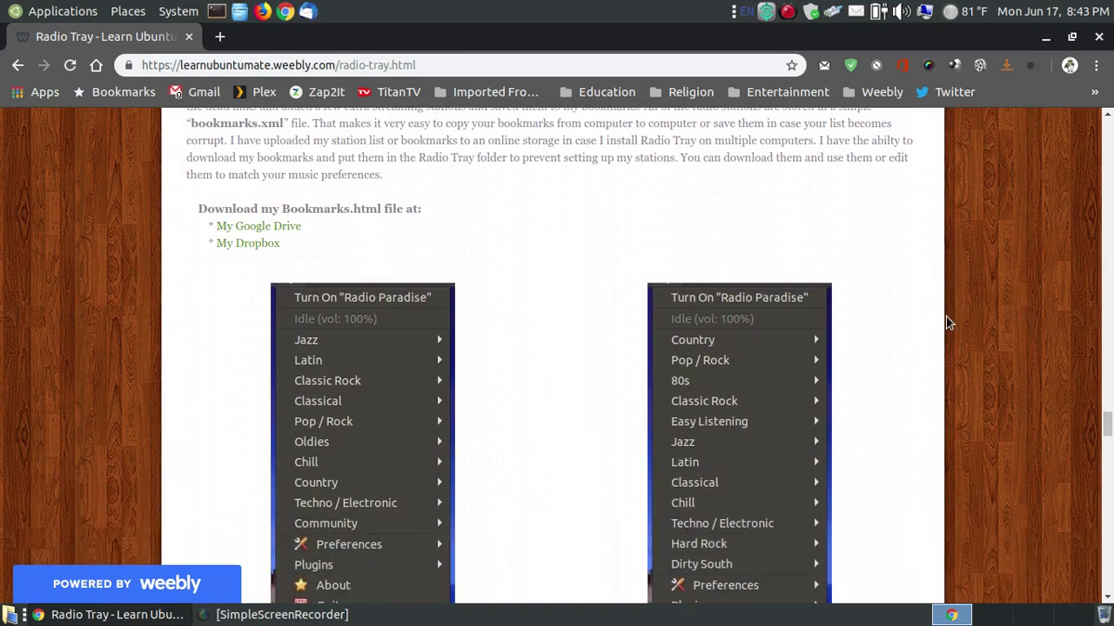
scroll(935, 300, "down", 1)
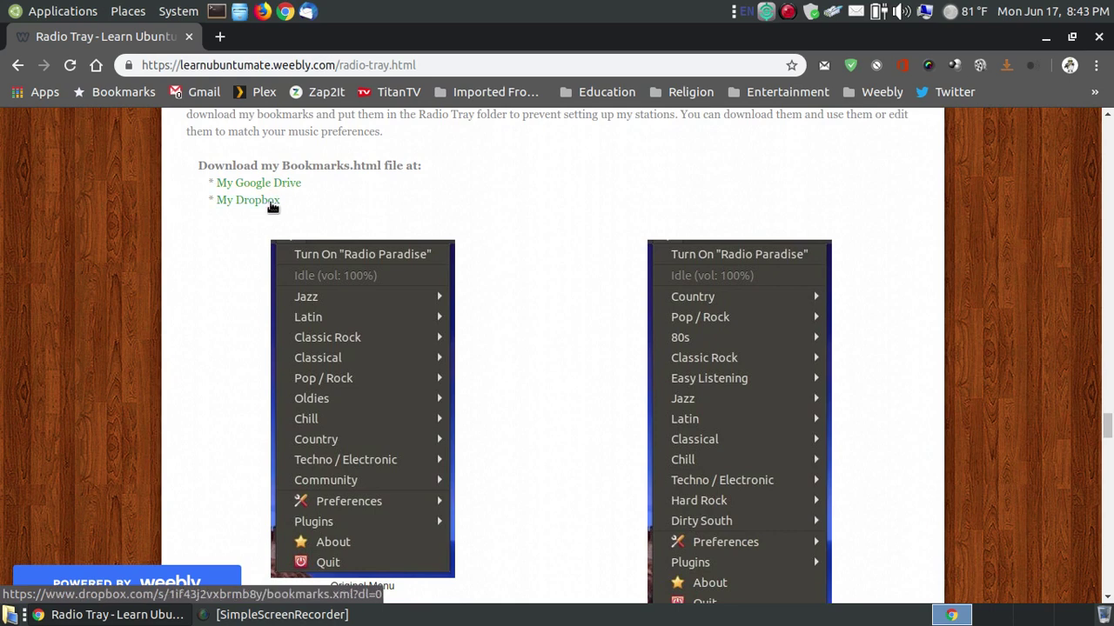
Step: Compare the guide's Original Menu and Edited Menu screenshots of the Radio Tray genres
scroll(799, 388, "down", 3)
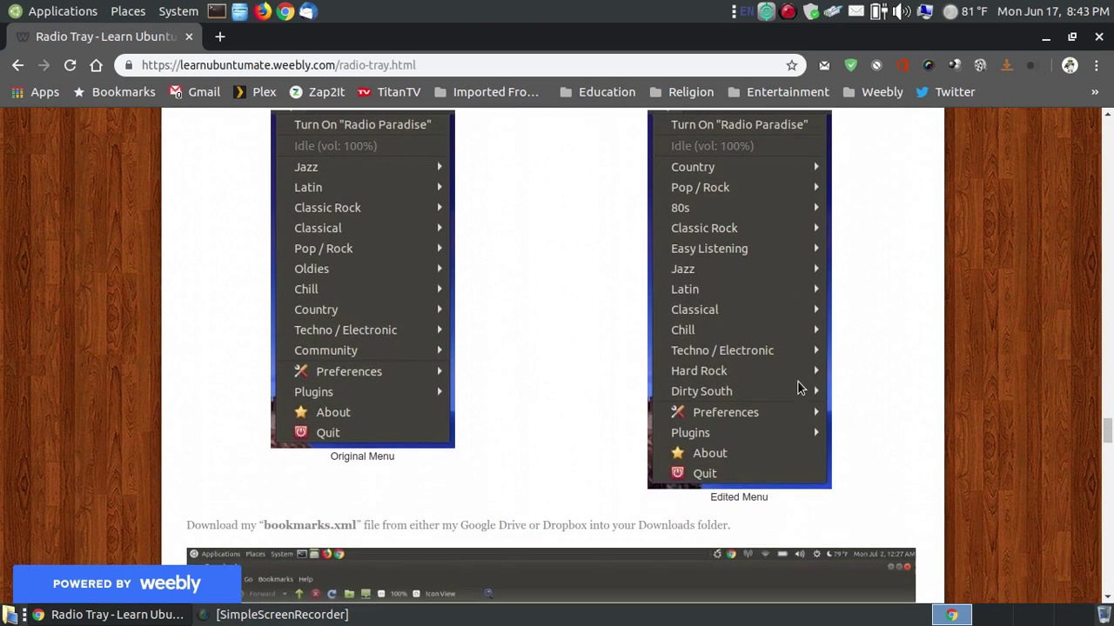
scroll(522, 464, "up", 2)
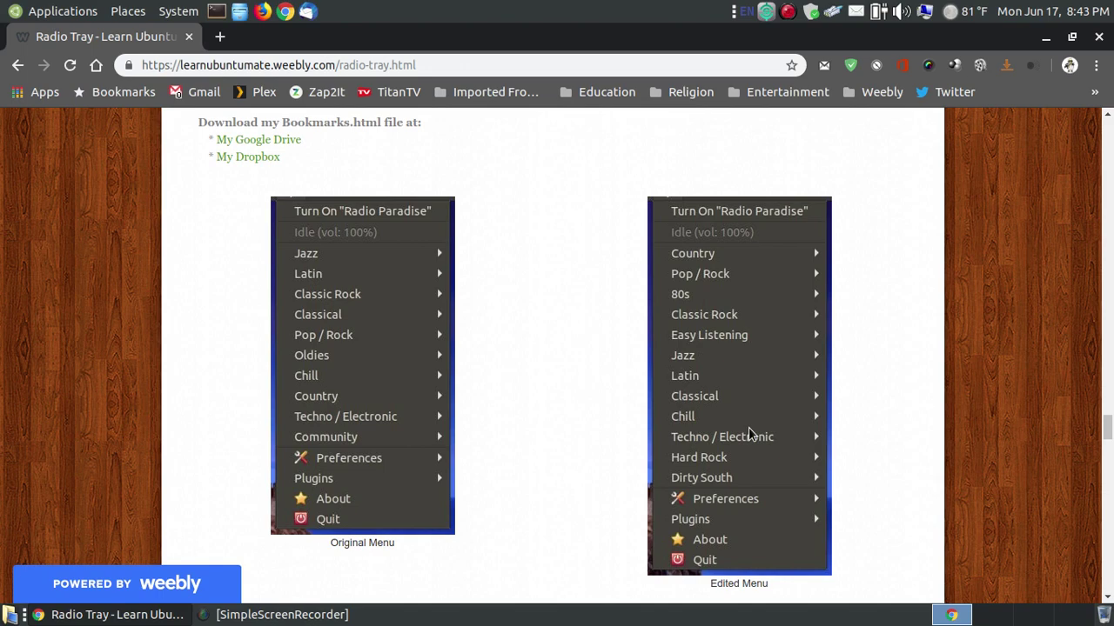
scroll(741, 364, "down", 3)
scroll(737, 363, "up", 2)
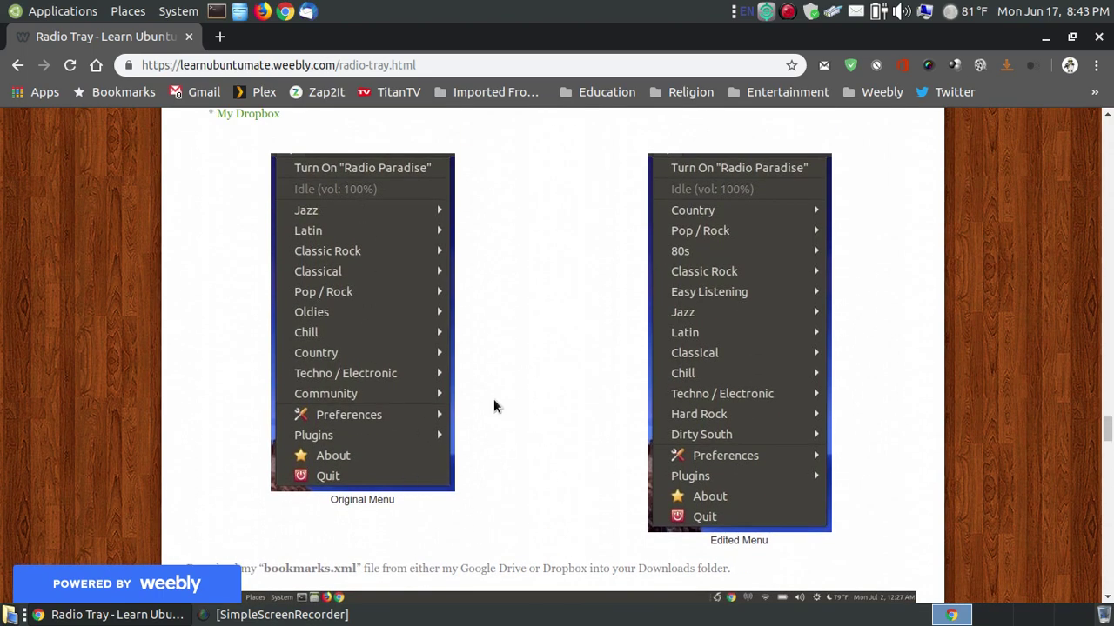
Step: Read the instruction to download bookmarks.xml into the Downloads folder, checking it against the Google Drive and Dropbox links
scroll(592, 391, "down", 12)
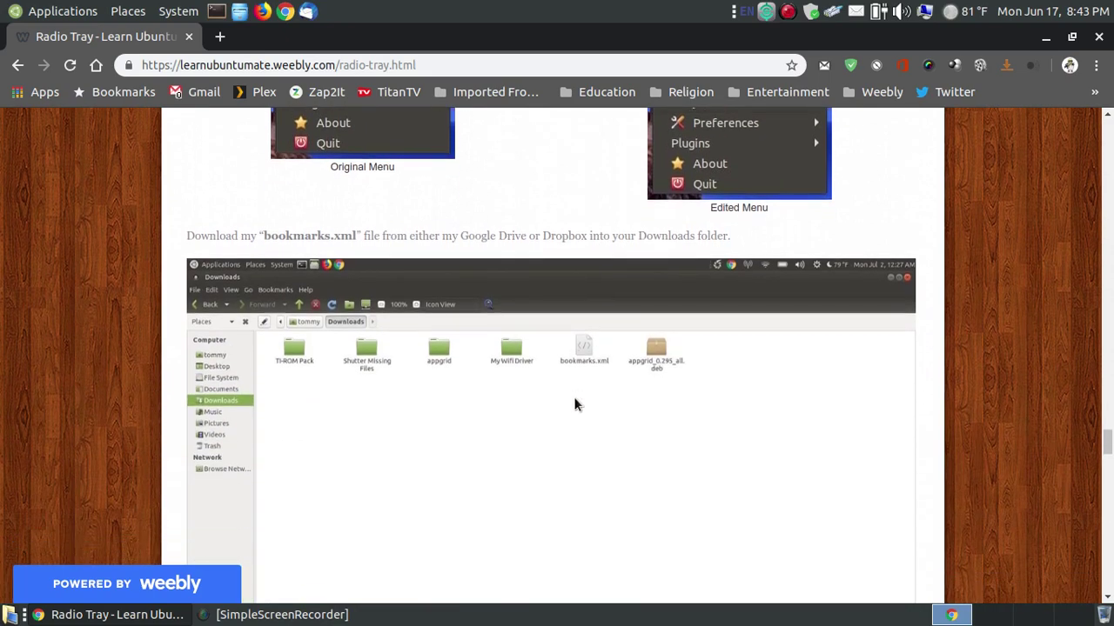
scroll(576, 340, "up", 2)
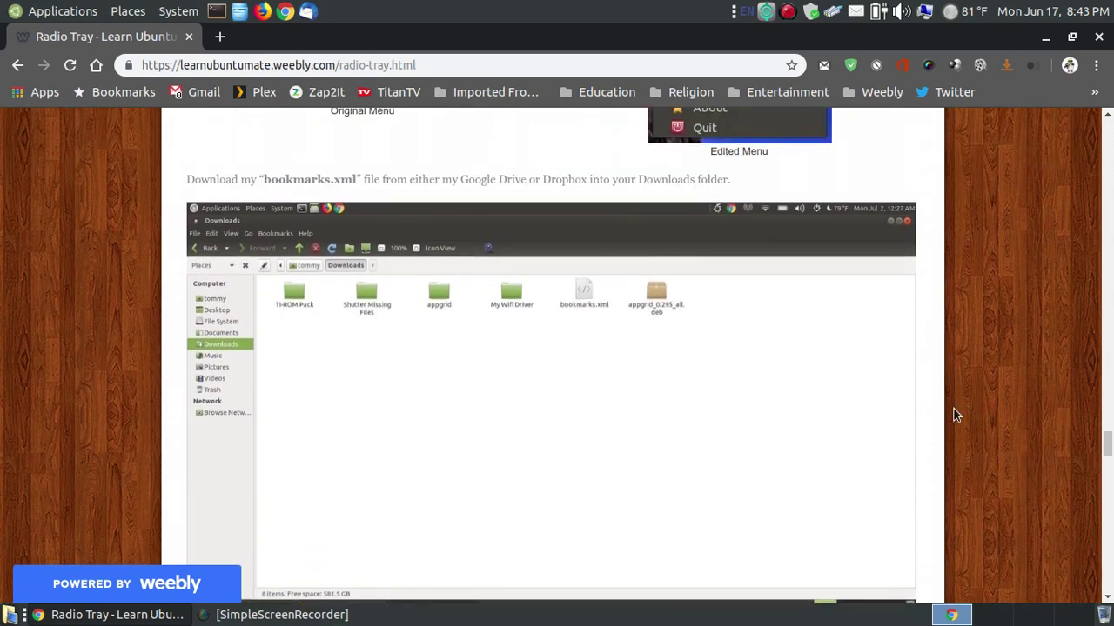
scroll(954, 409, "down", 1)
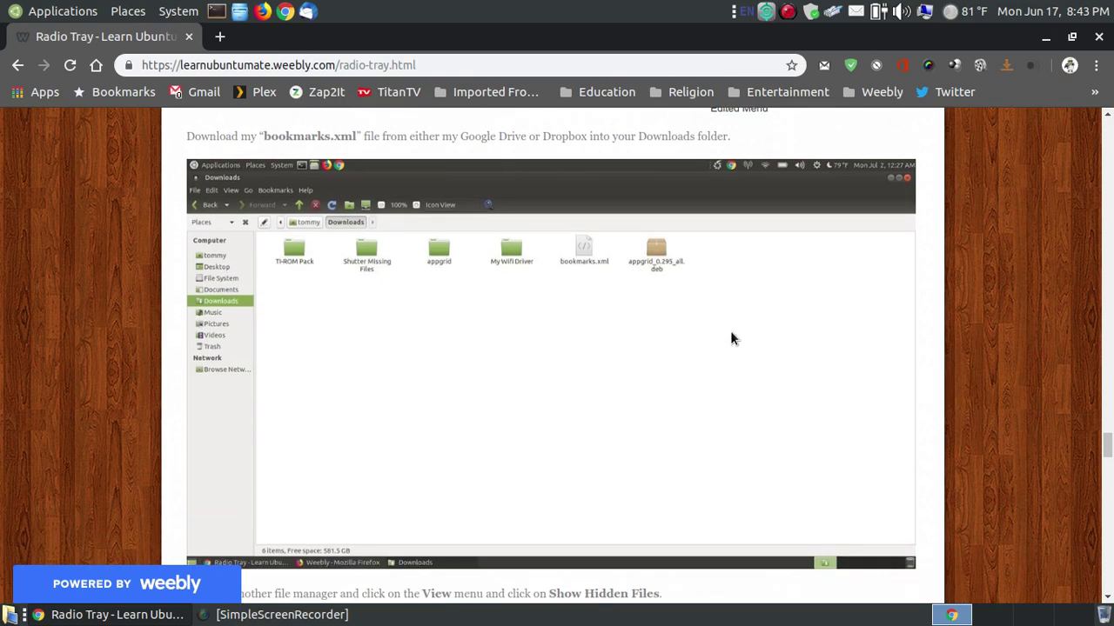
scroll(596, 335, "up", 15)
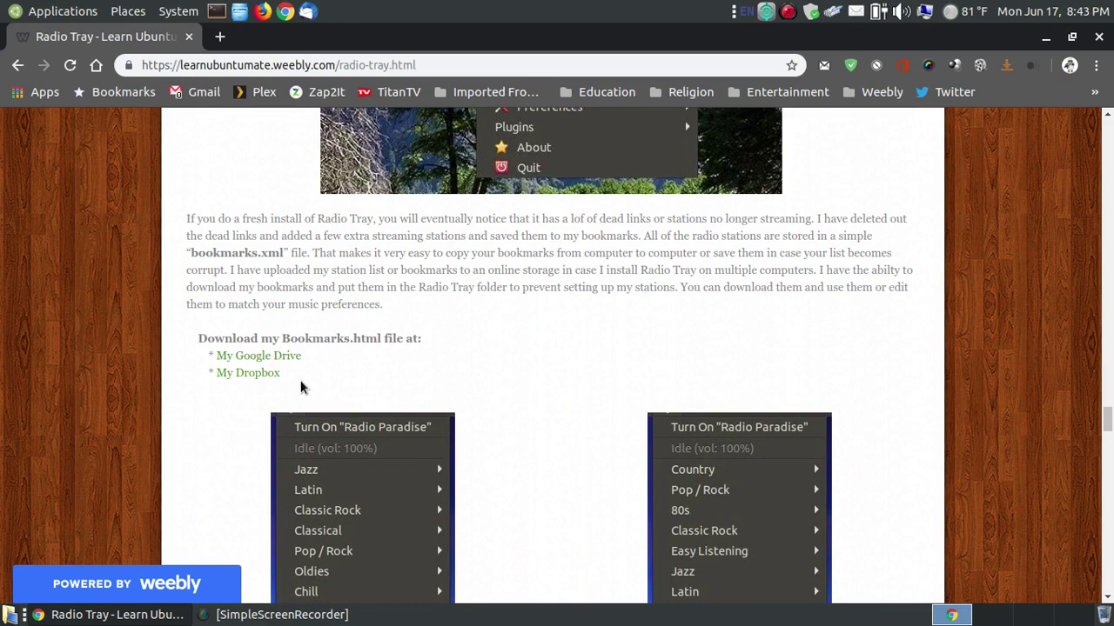
scroll(696, 390, "down", 6)
scroll(674, 382, "down", 10)
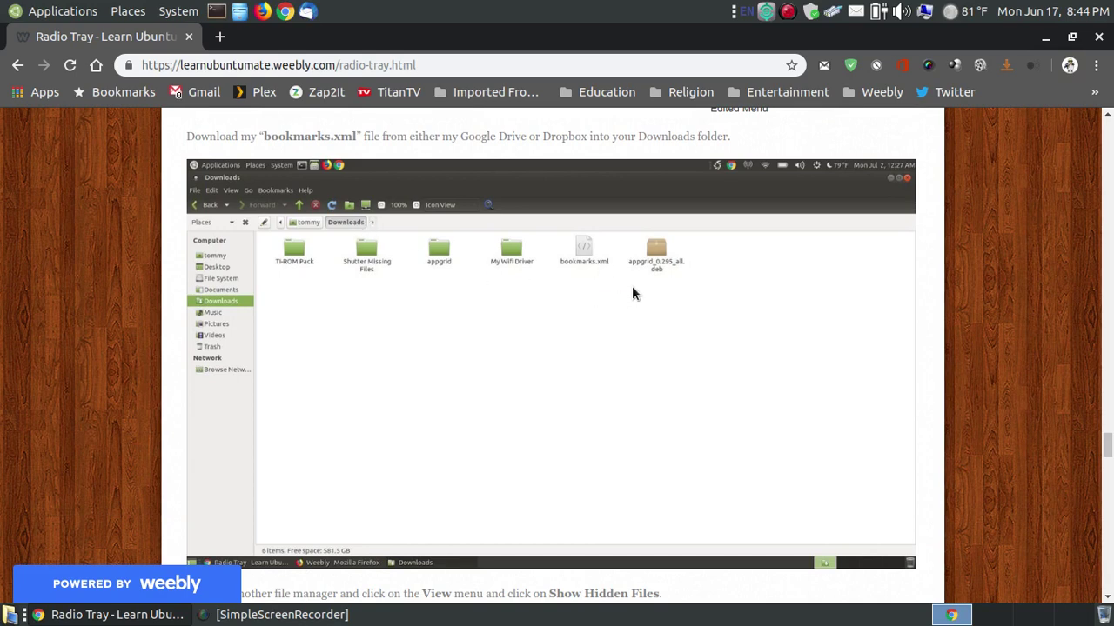
Step: Read the guide's instructions for showing hidden files and copying bookmarks.xml into the radiotray program folder
scroll(998, 337, "down", 15)
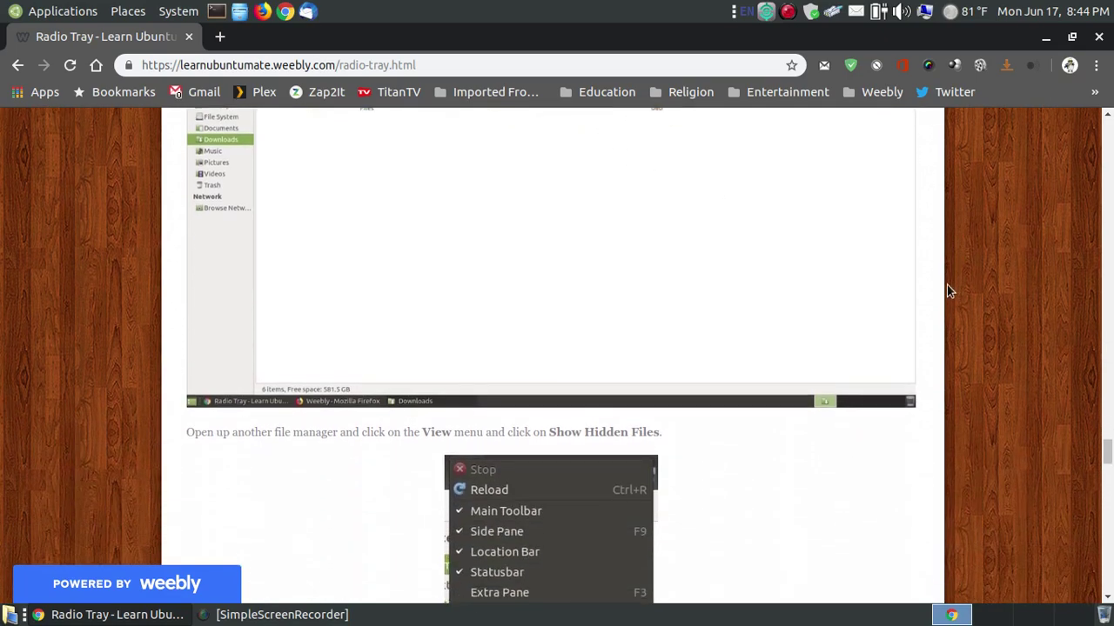
scroll(903, 312, "down", 2)
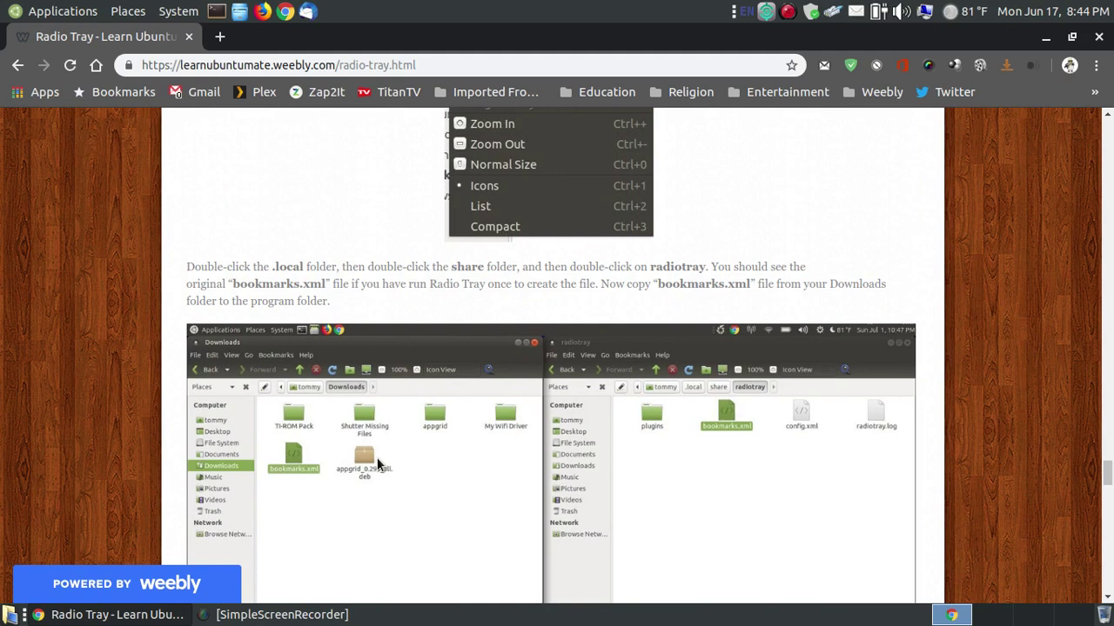
scroll(720, 450, "down", 2)
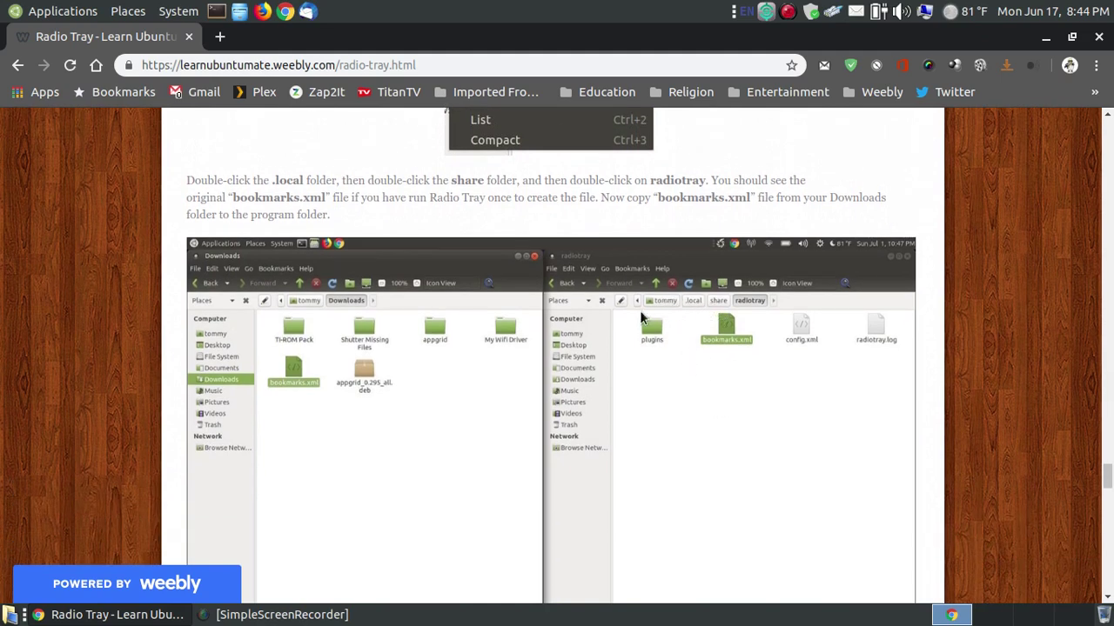
scroll(661, 320, "up", 5)
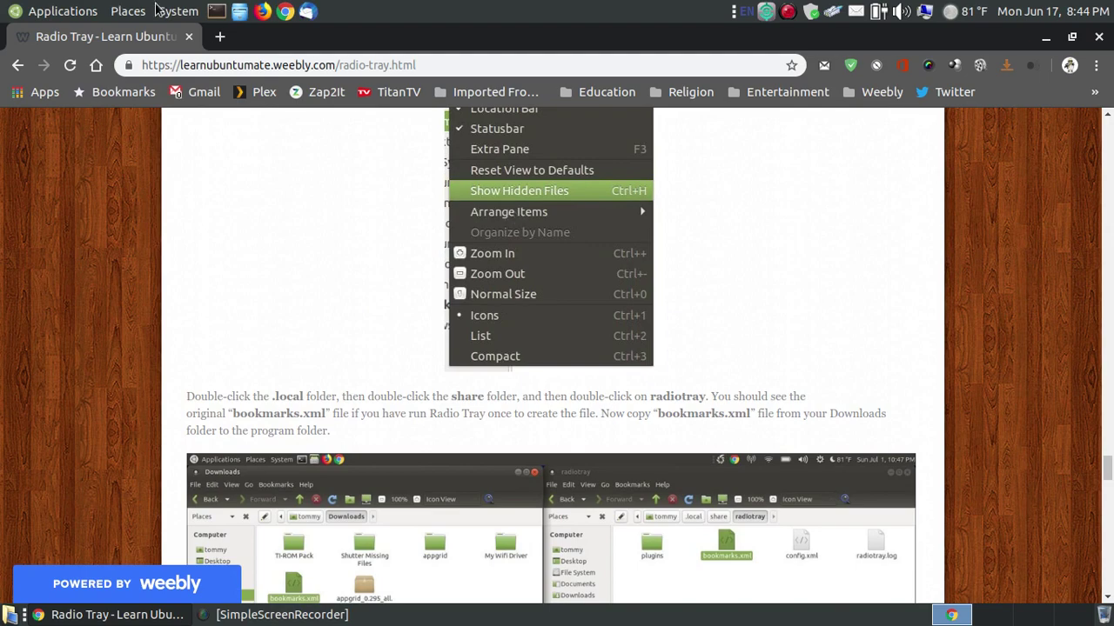
Step: Open the home folder in the file manager and turn on the display of hidden files
left_click(242, 12)
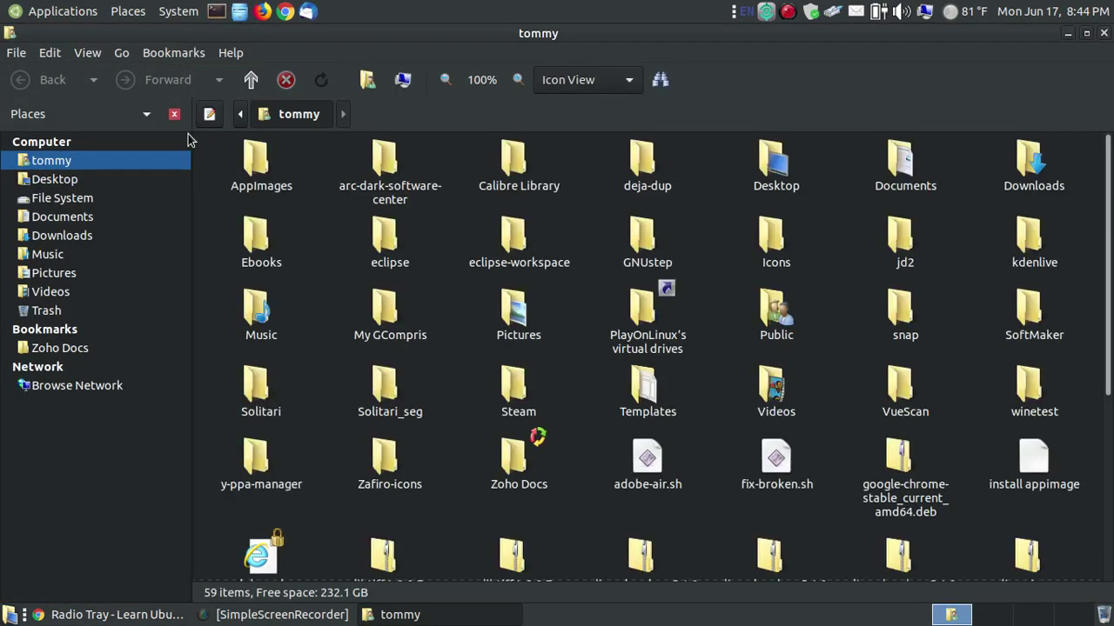
left_click(96, 56)
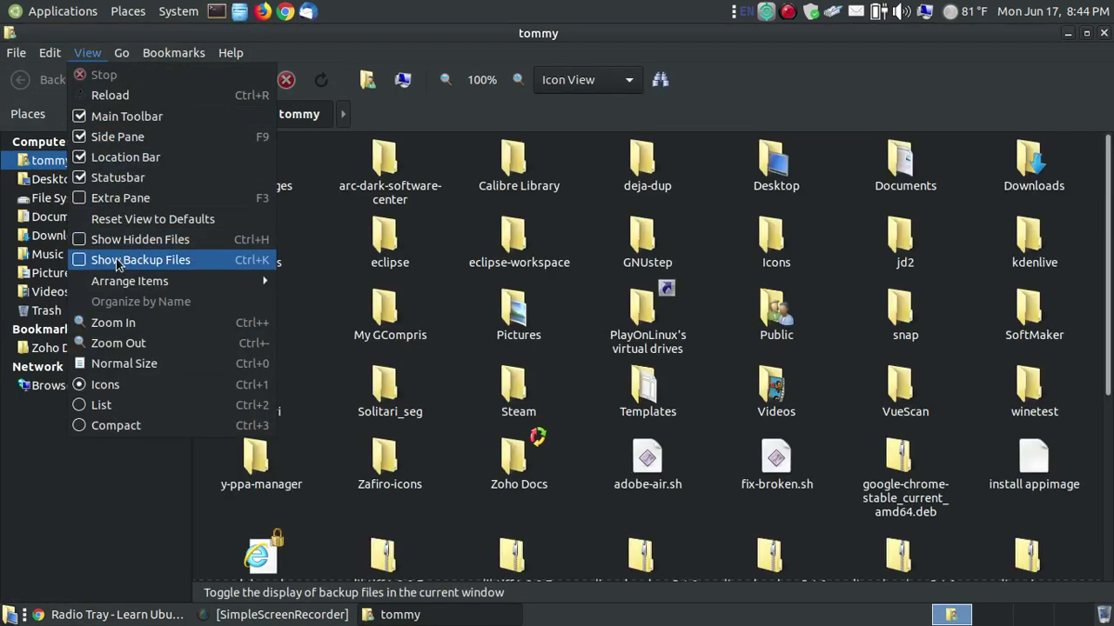
left_click(143, 240)
scroll(877, 419, "down", 1)
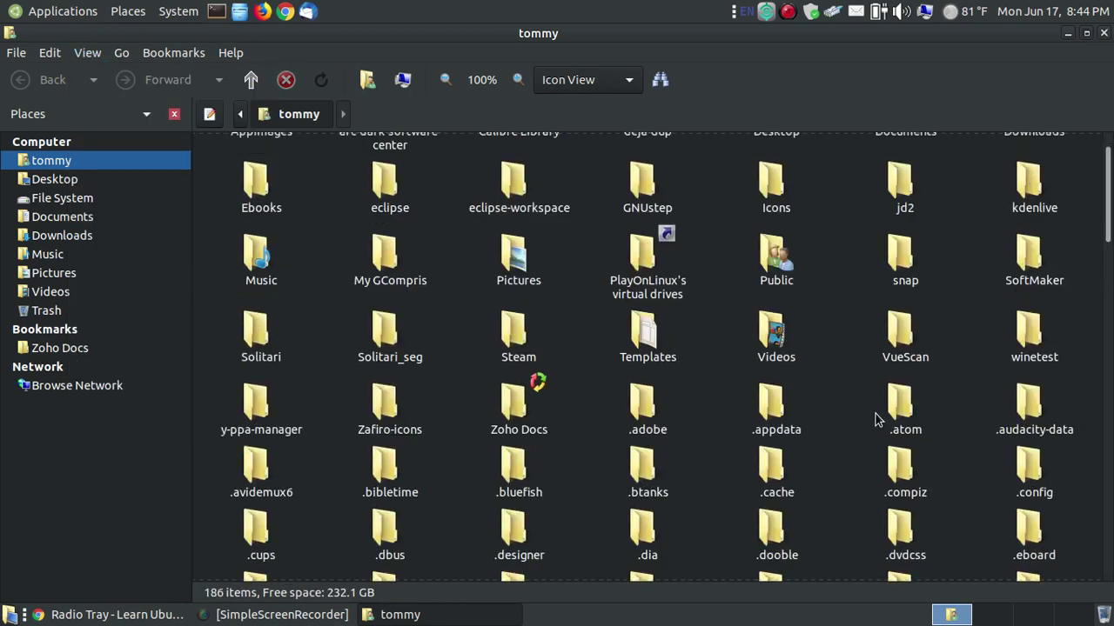
Step: Open the radiotray folder inside the home folder's .local/share directory
scroll(877, 419, "down", 5)
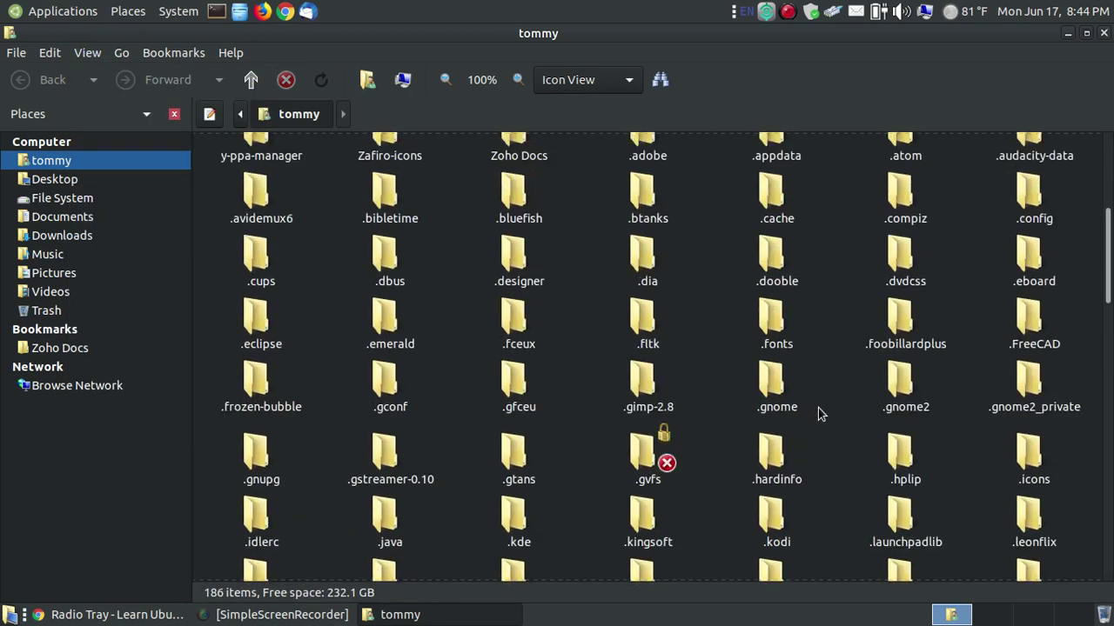
scroll(827, 418, "down", 4)
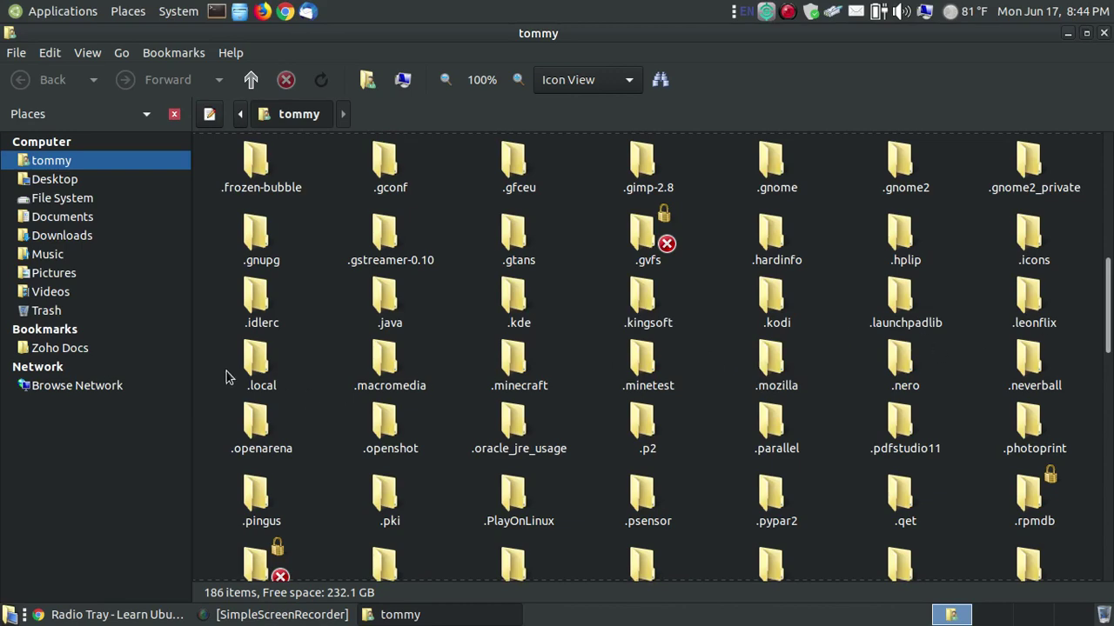
double_click(259, 361)
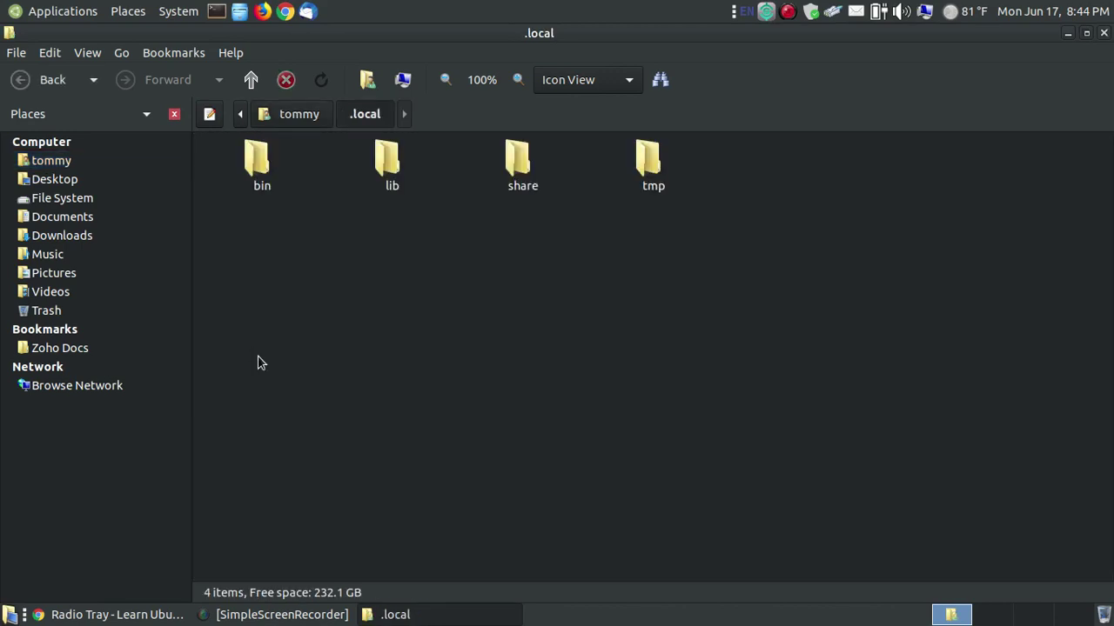
double_click(525, 165)
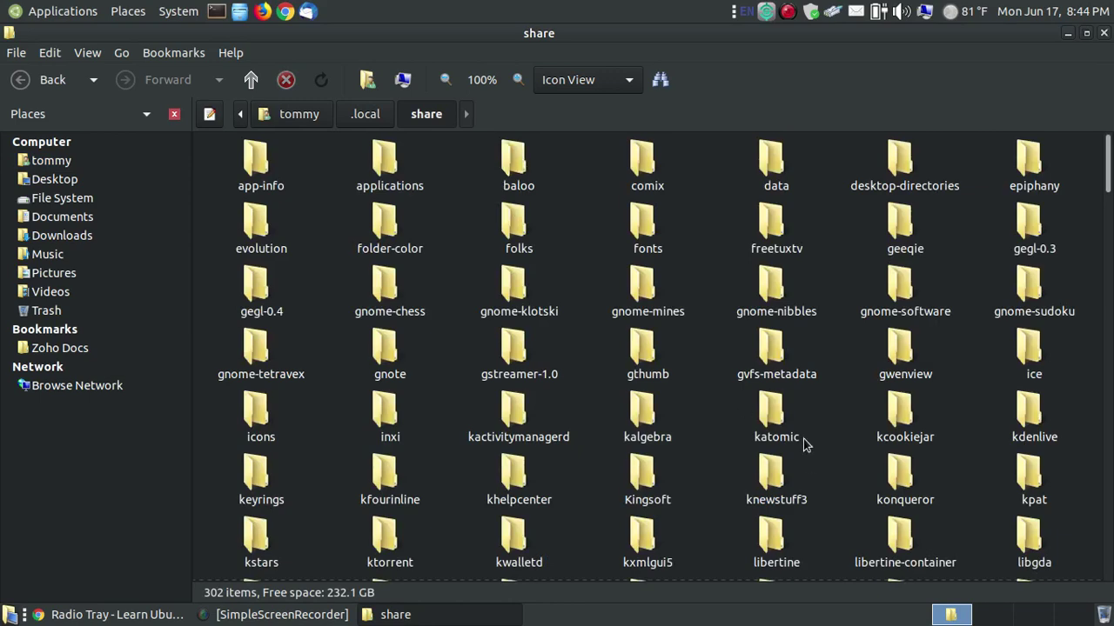
scroll(802, 437, "down", 2)
scroll(802, 437, "down", 3)
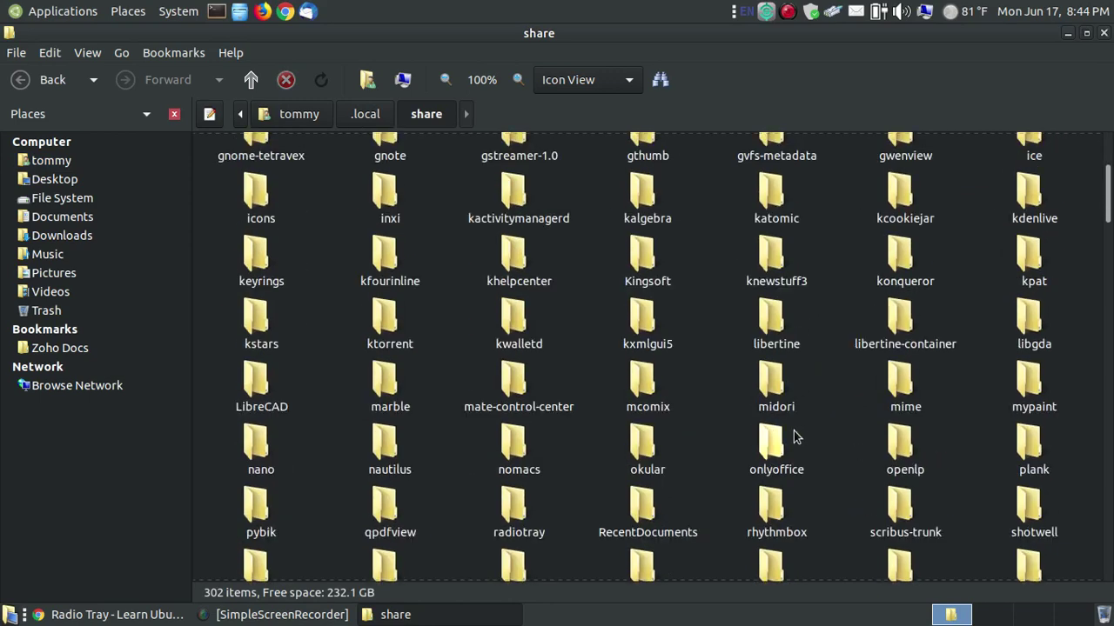
left_click(511, 505)
double_click(512, 505)
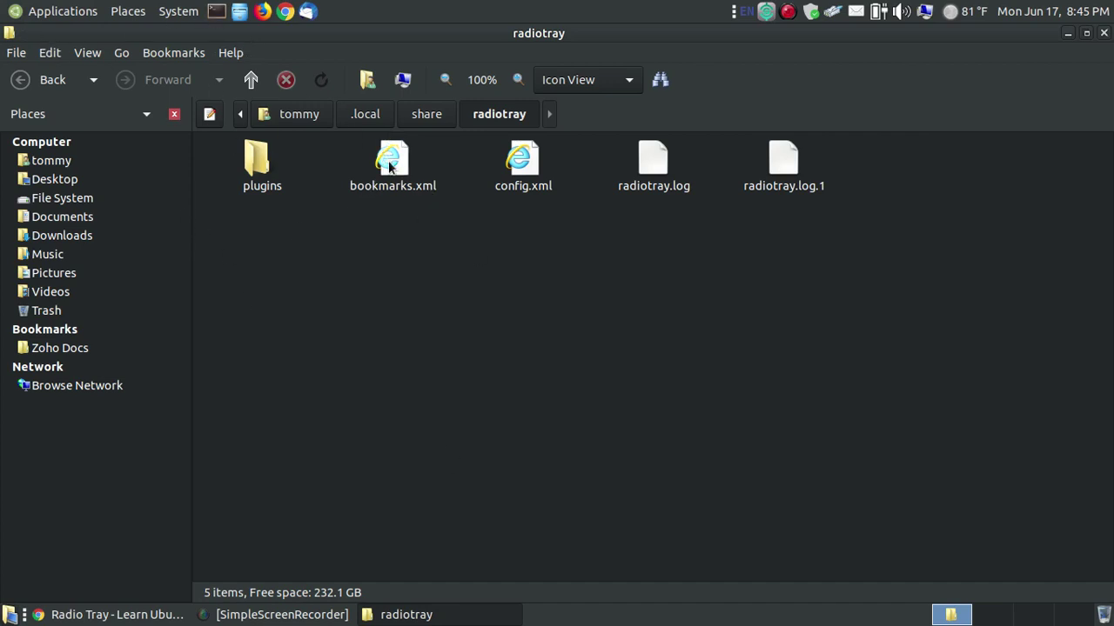
Step: Switch back to the Radio Tray guide in Chrome and review the example of copying bookmarks.xml from Downloads to the radiotray folder
left_click(118, 614)
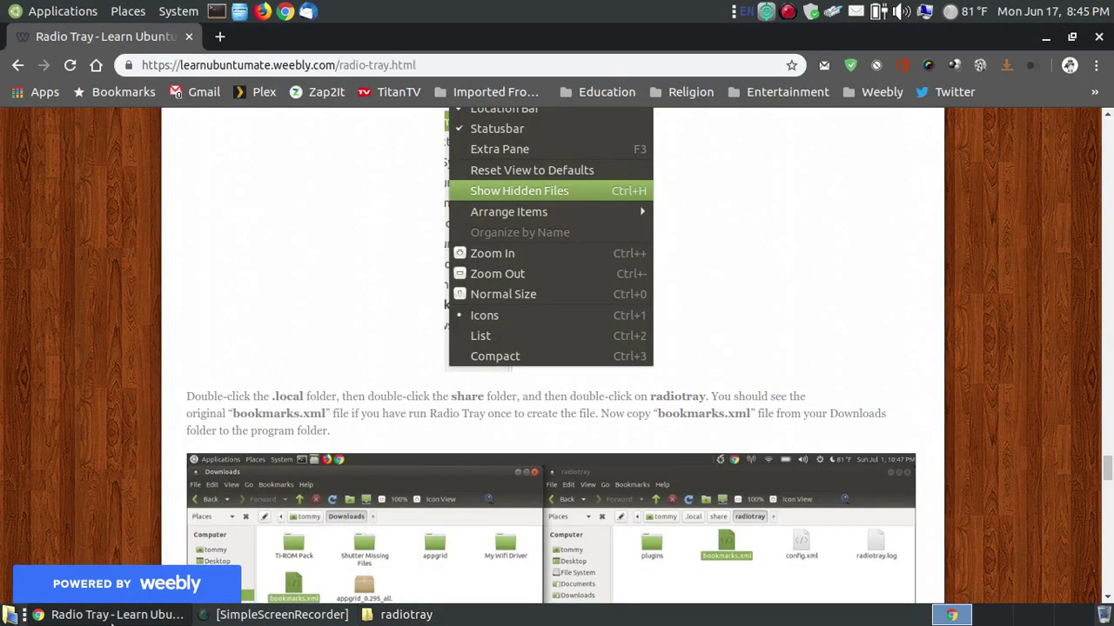
scroll(917, 331, "down", 5)
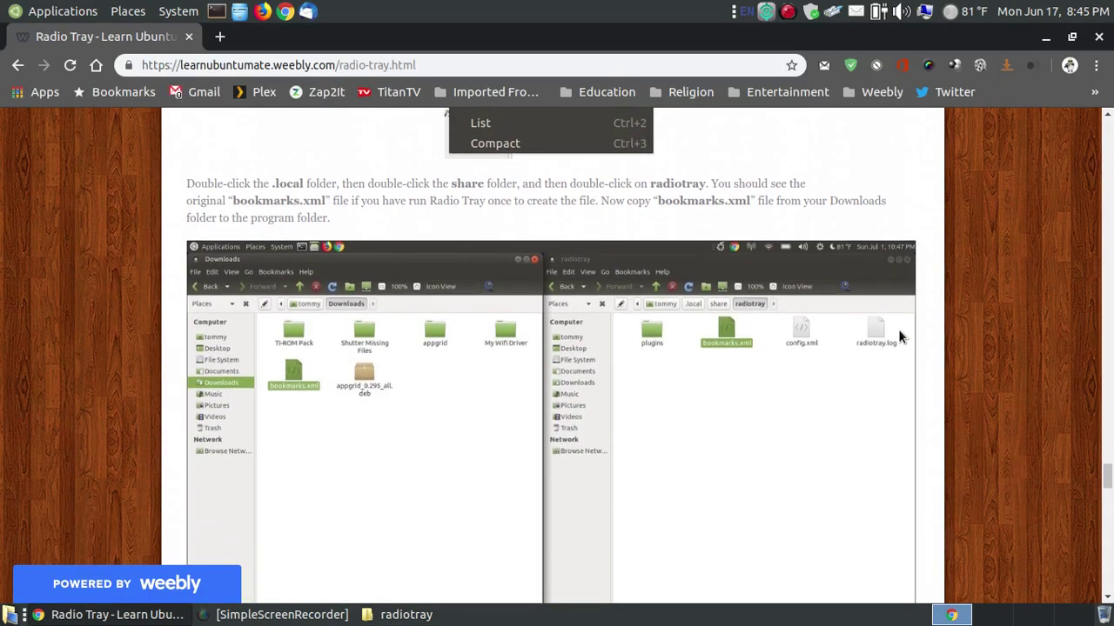
scroll(898, 341, "down", 1)
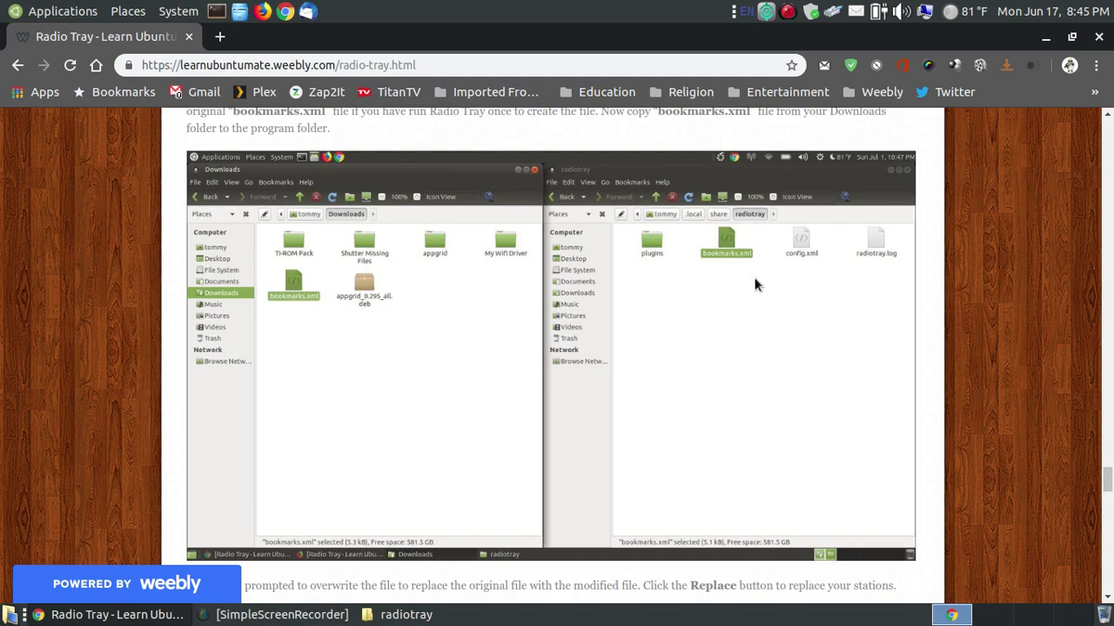
Step: Read the guide's instructions on replacing bookmarks.xml, reloading bookmarks and finding more stations through the streaming music links
scroll(817, 347, "down", 5)
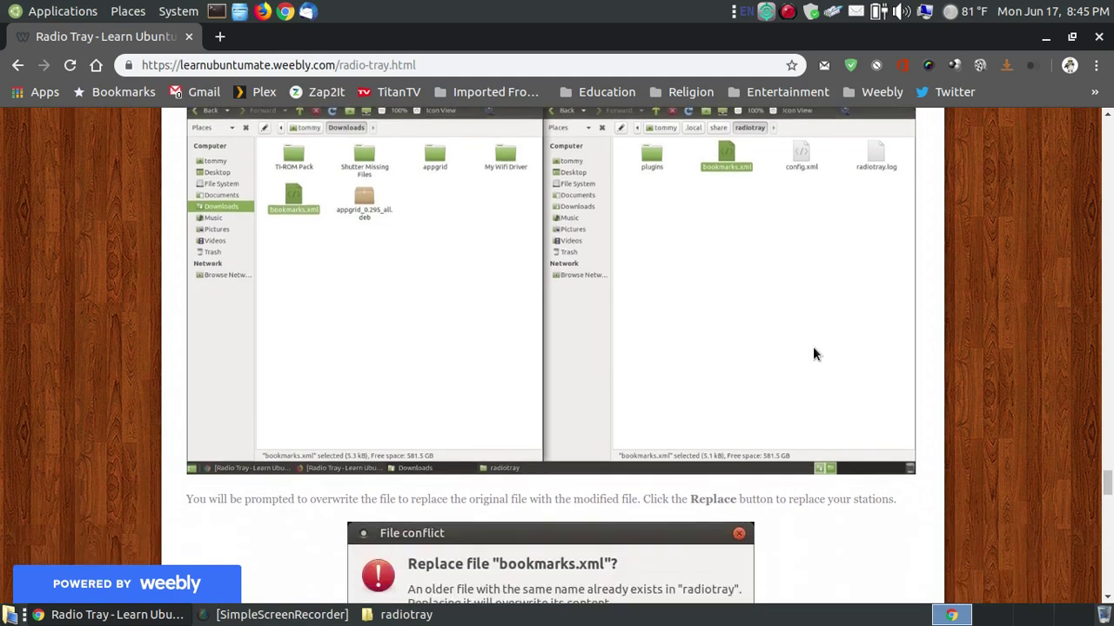
scroll(801, 335, "down", 5)
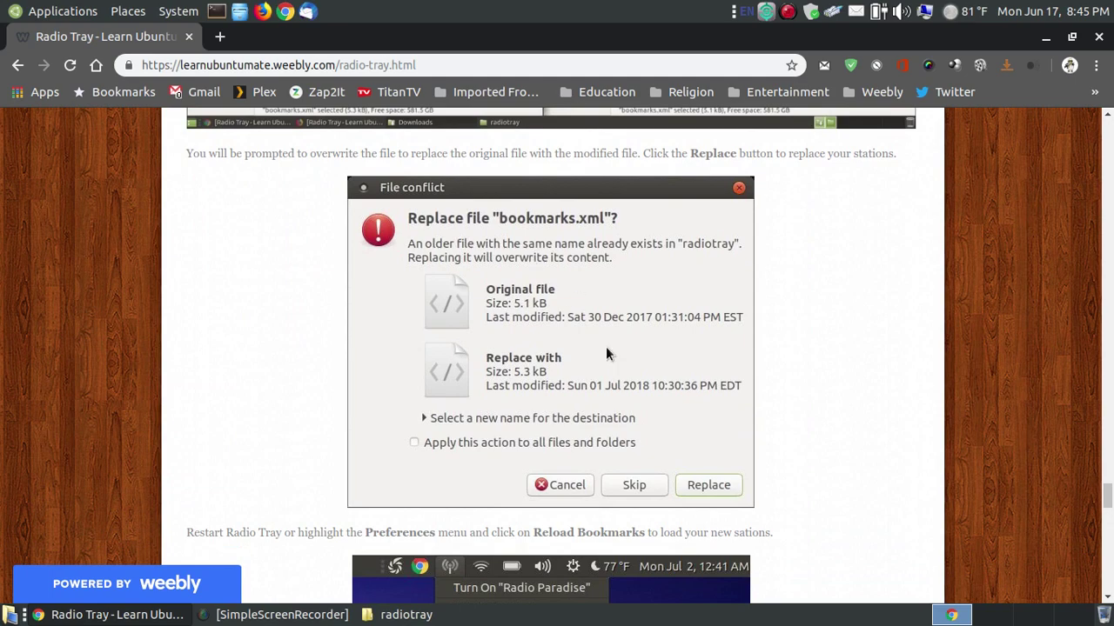
scroll(735, 483, "down", 5)
scroll(740, 481, "down", 4)
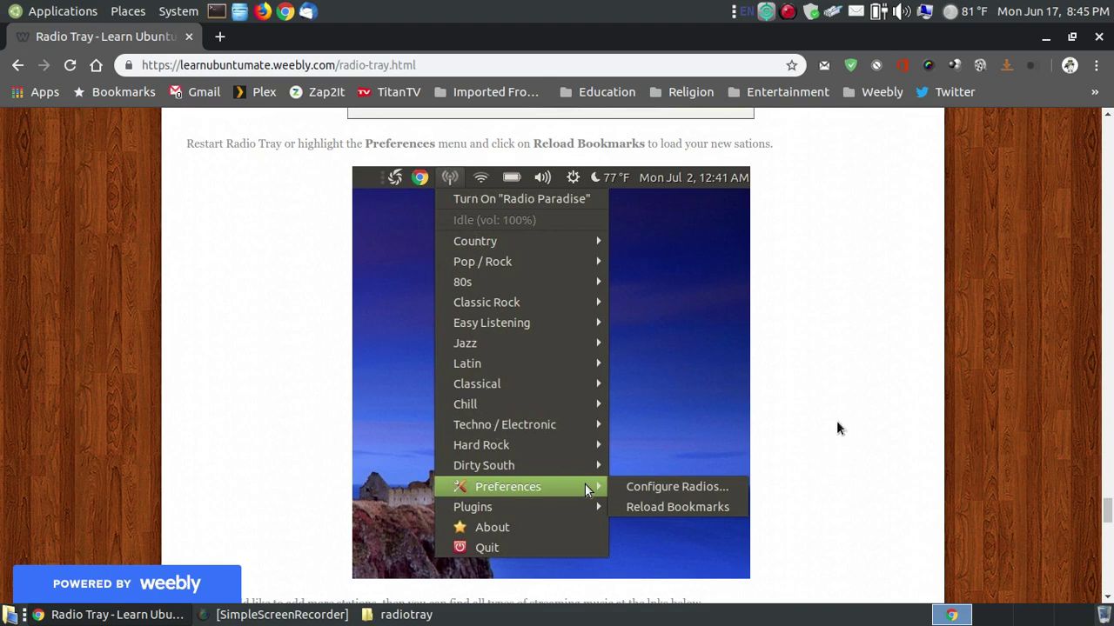
scroll(840, 433, "down", 5)
scroll(847, 442, "down", 1)
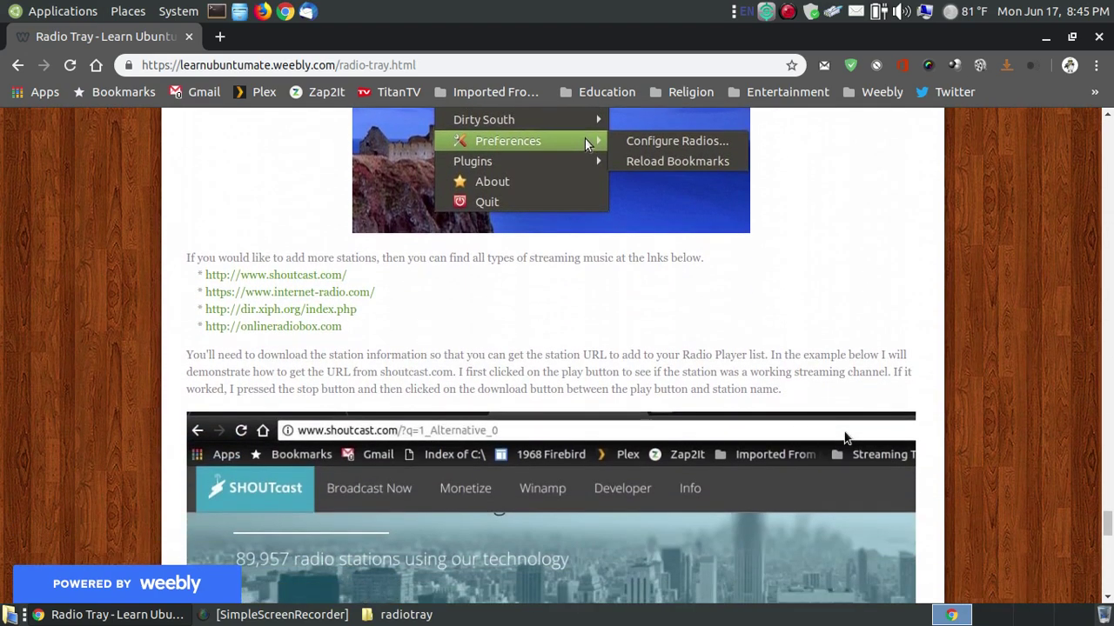
scroll(900, 384, "up", 1)
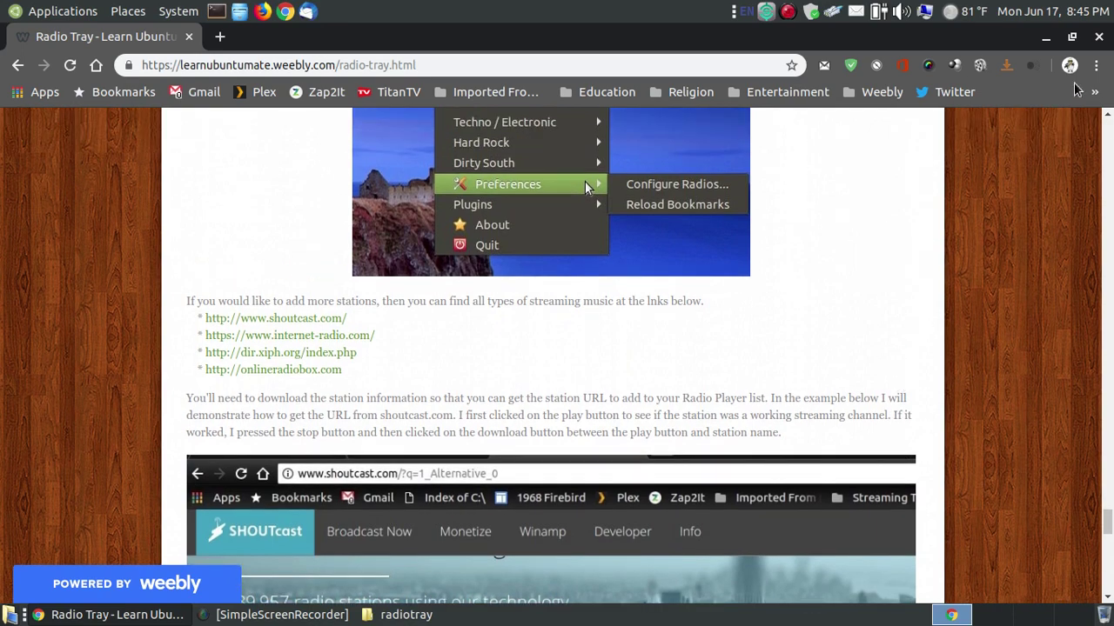
Step: Minimize the browser and radiotray folder windows and launch Radio Tray from the Sound & Video applications
left_click(1047, 37)
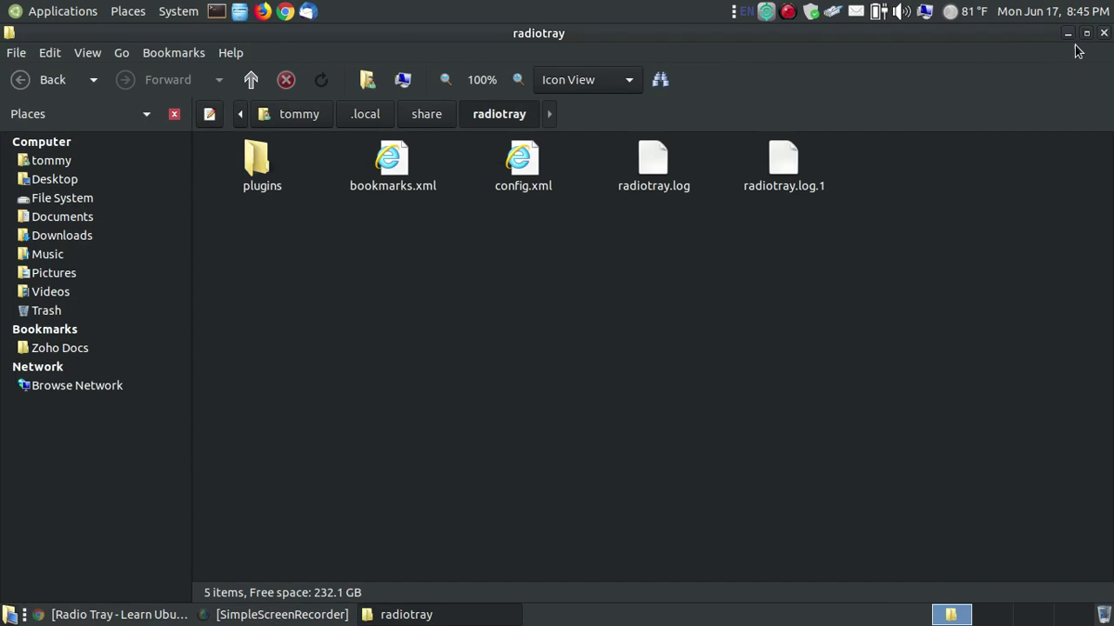
left_click(1069, 33)
left_click(19, 14)
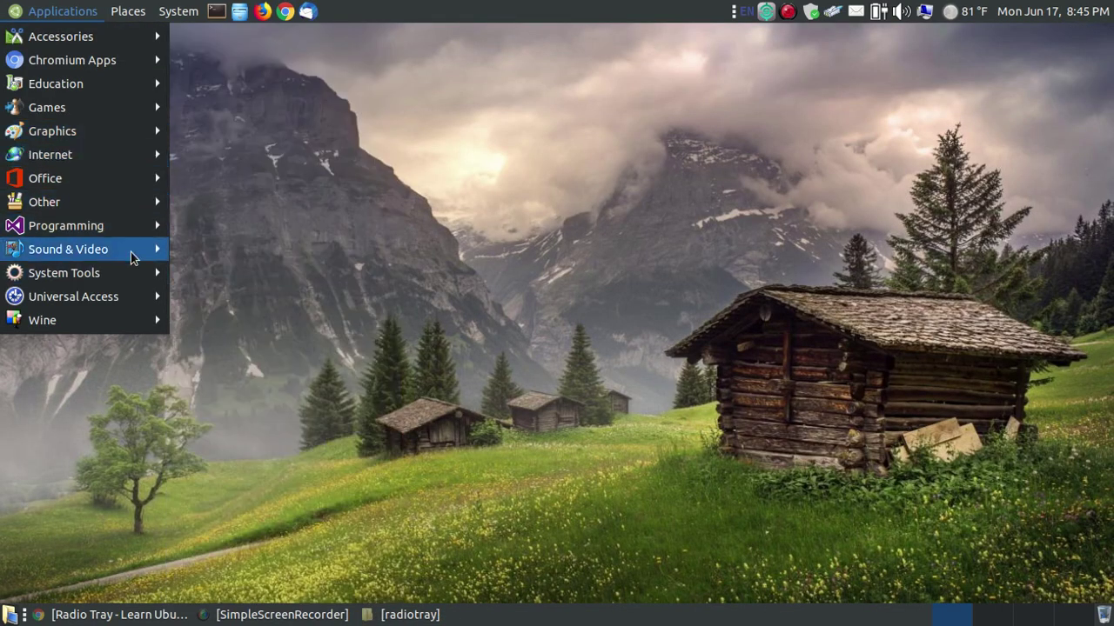
mouse_move(132, 255)
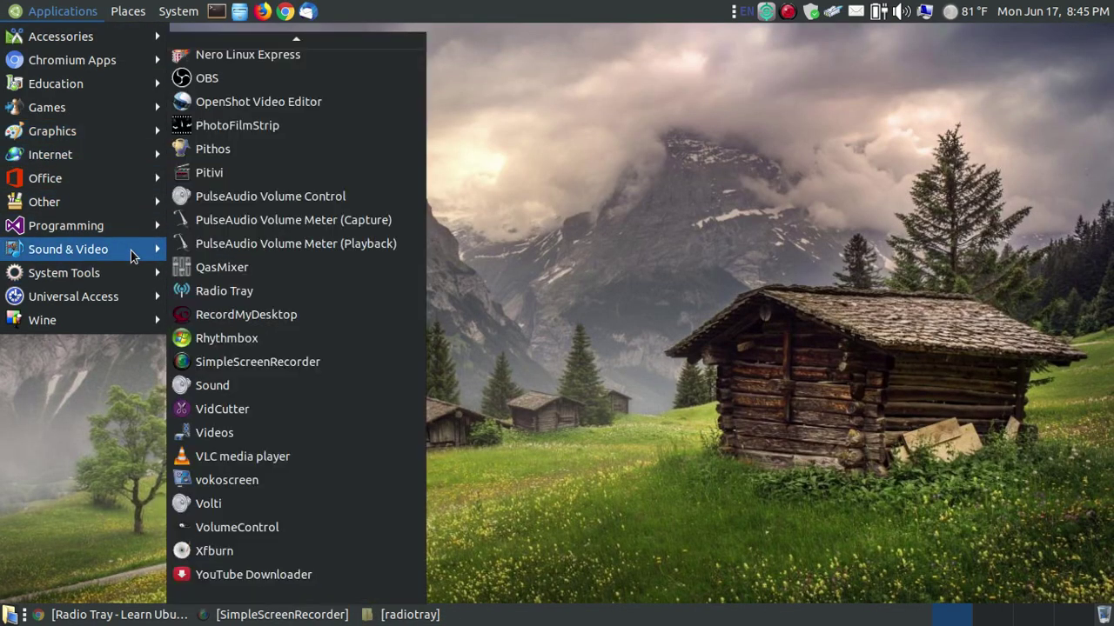
left_click(265, 294)
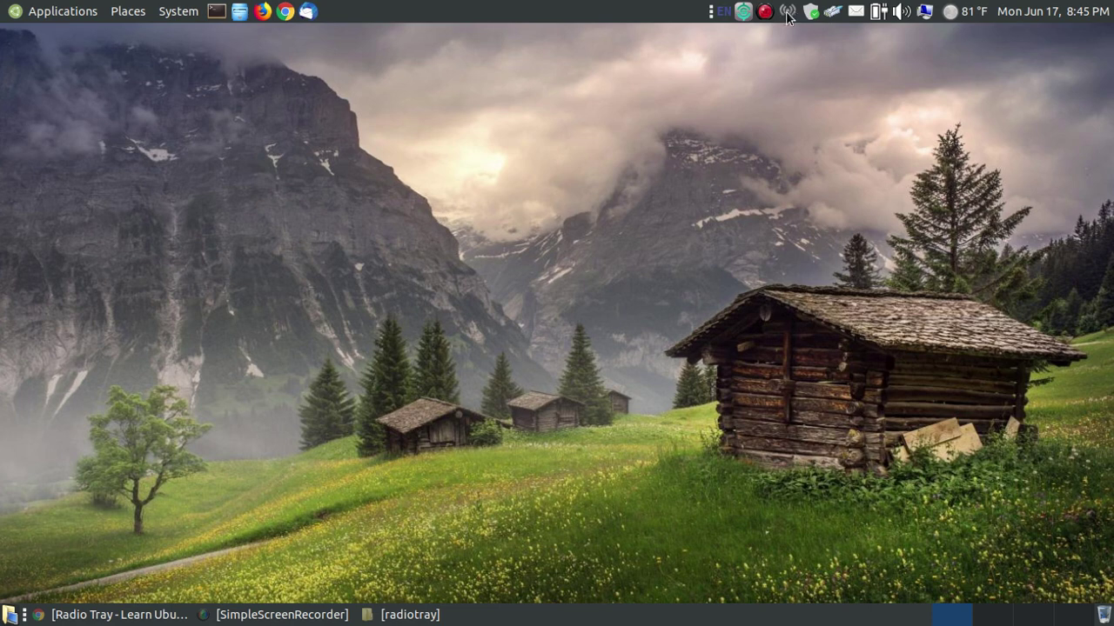
Step: Play the WSOC 103.7 FM station from Radio Tray's Country group
left_click(787, 12)
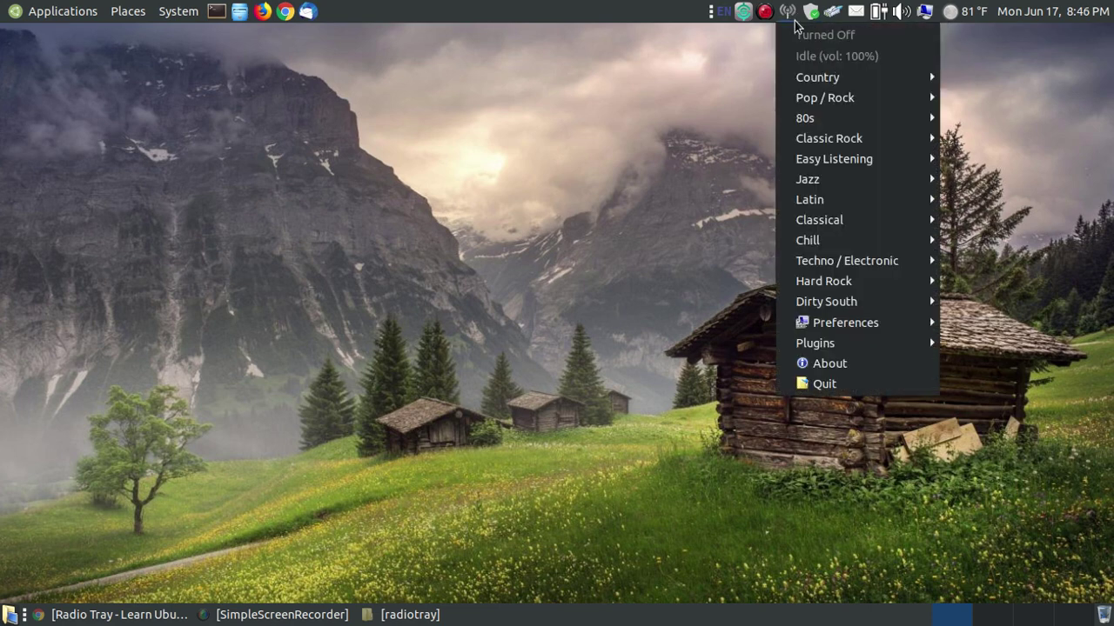
left_click(787, 12)
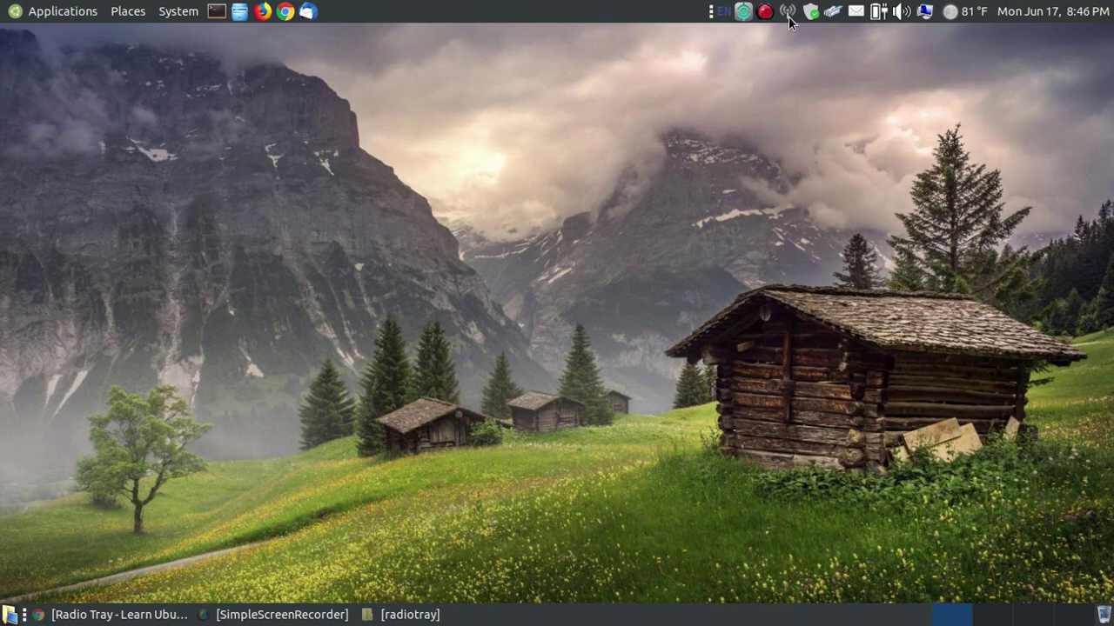
left_click(789, 16)
left_click(789, 16)
left_click(788, 16)
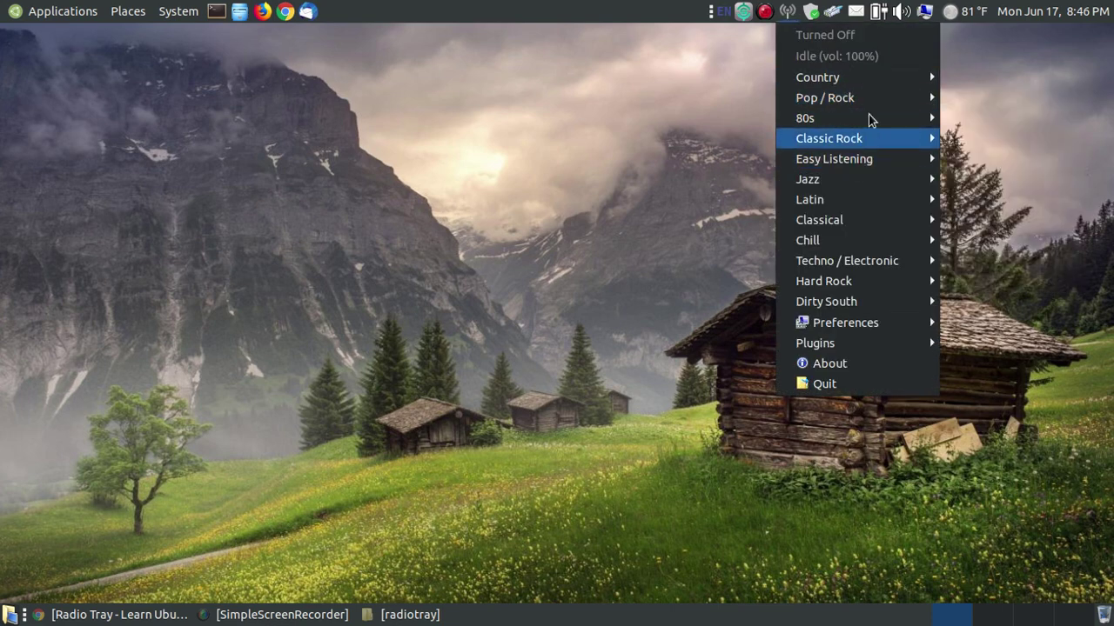
mouse_move(855, 185)
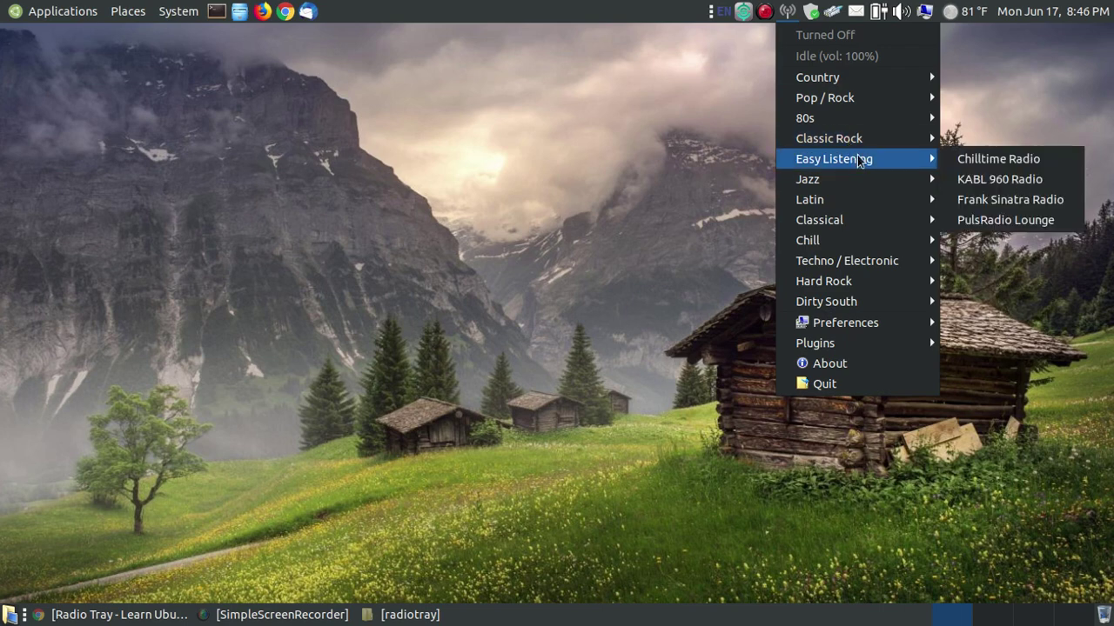
mouse_move(879, 80)
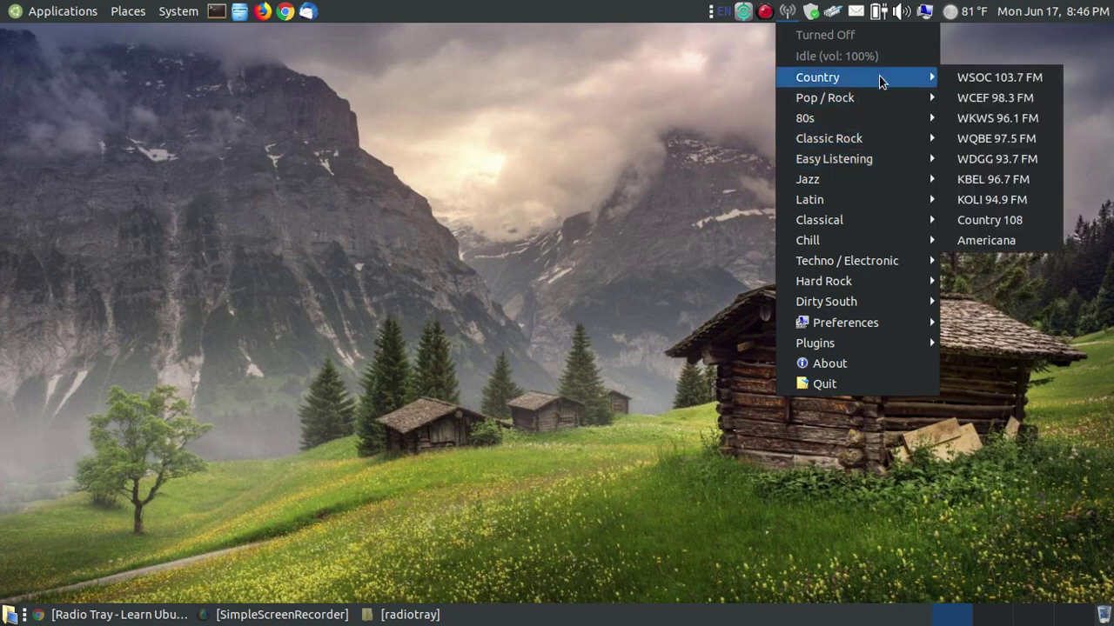
left_click(1010, 83)
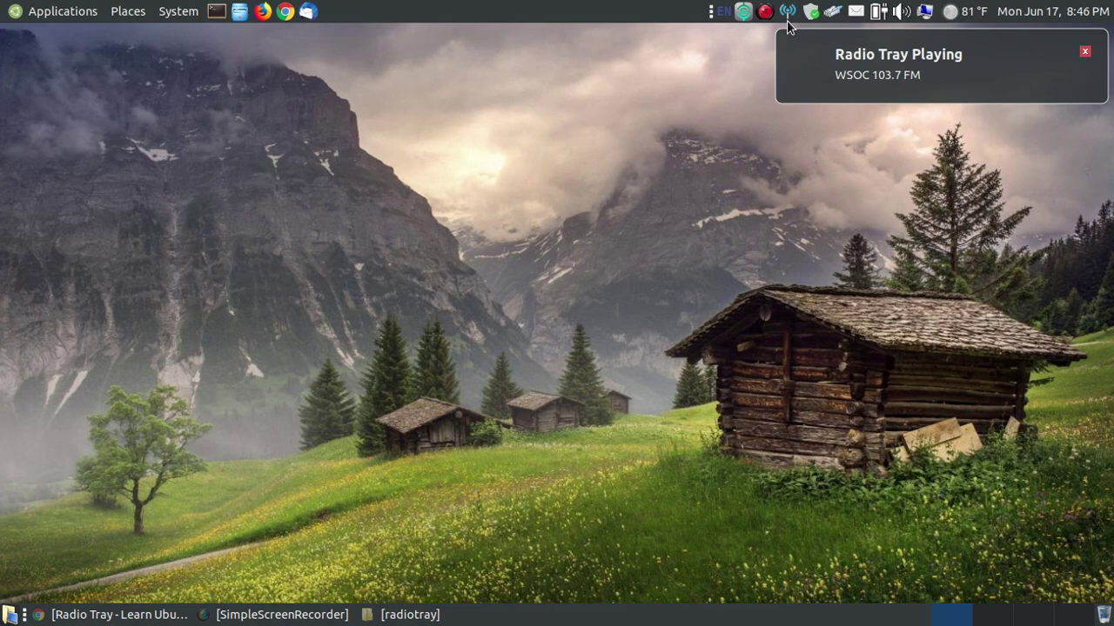
Step: Lower the system output volume to its minimum and close the sound settings
left_click(904, 12)
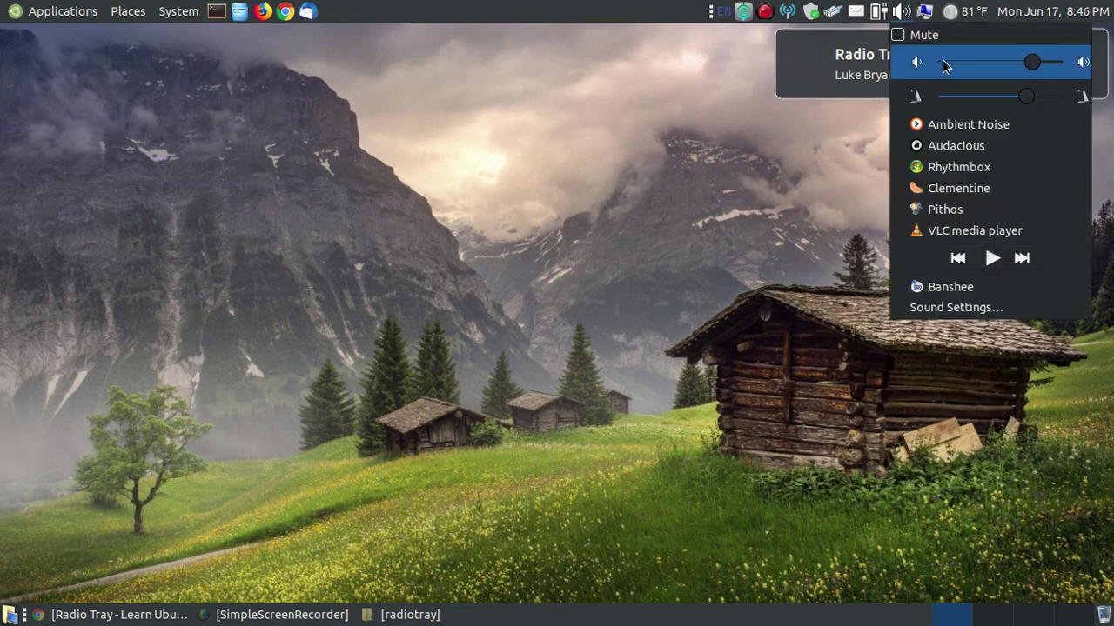
mouse_move(940, 65)
left_mouse_down()
mouse_move(982, 76)
mouse_move(932, 75)
left_mouse_up()
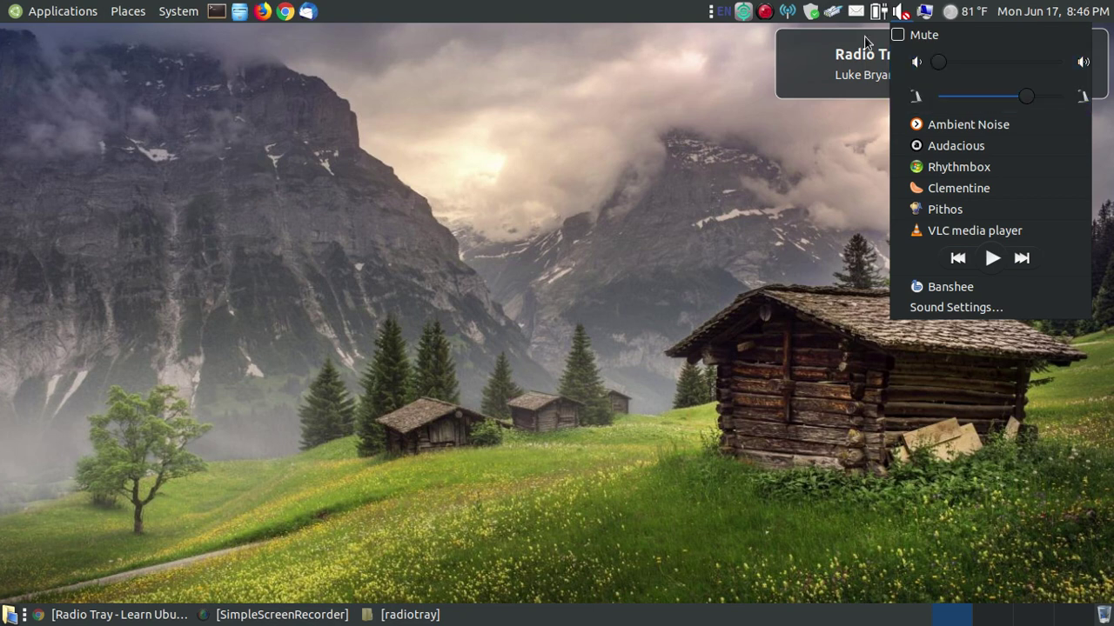
left_click(879, 12)
left_click(682, 110)
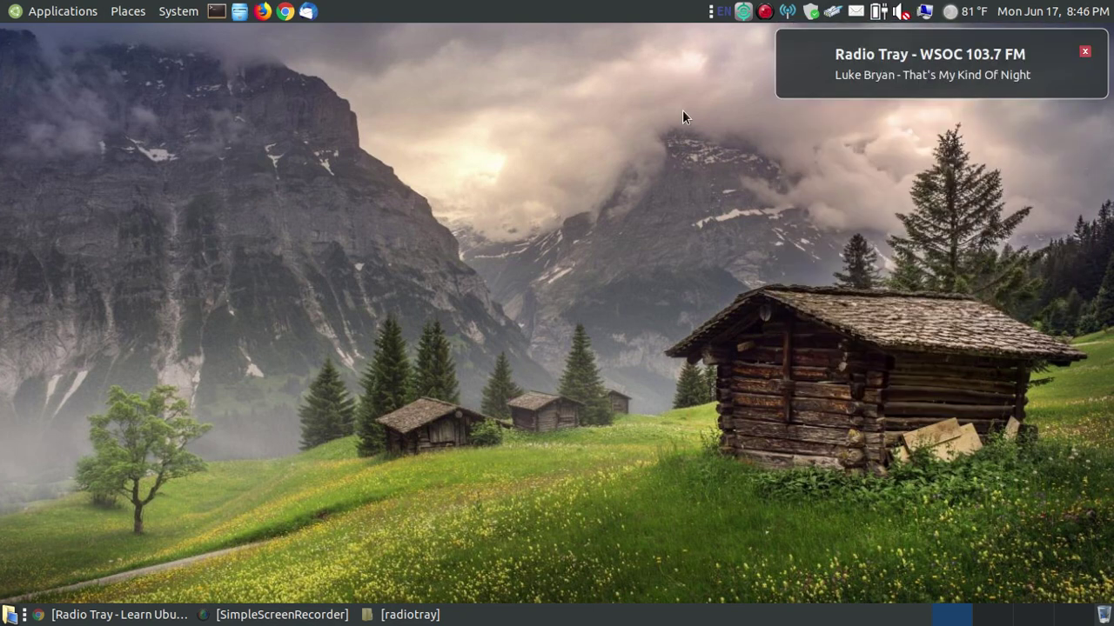
Step: Look through the stations in Radio Tray's Country, Pop / Rock and Easy Listening groups
left_click(789, 16)
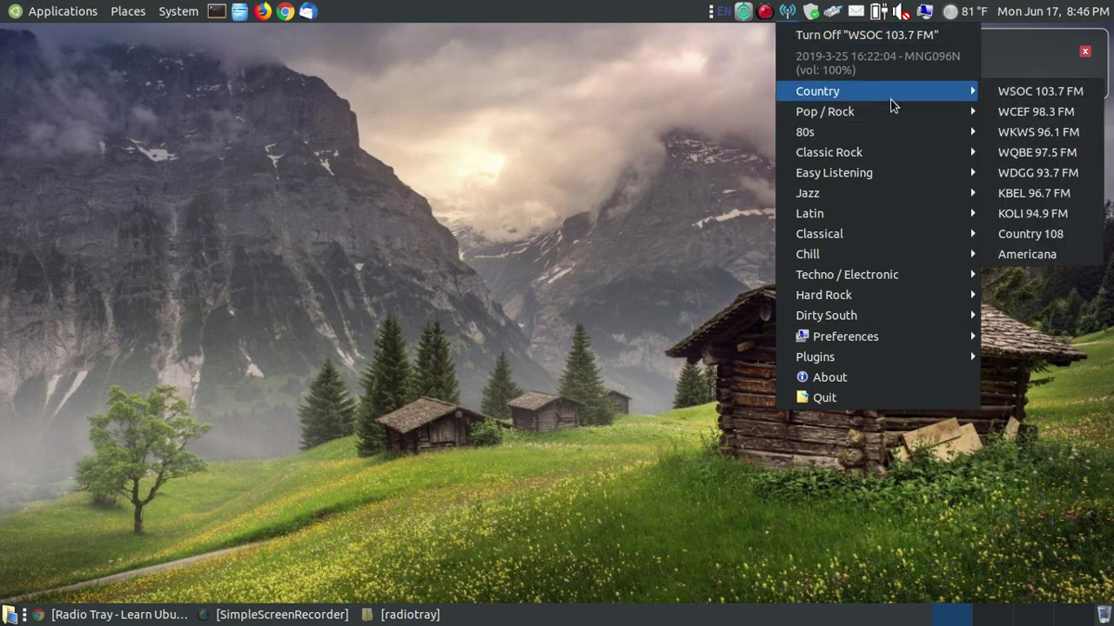
mouse_move(966, 92)
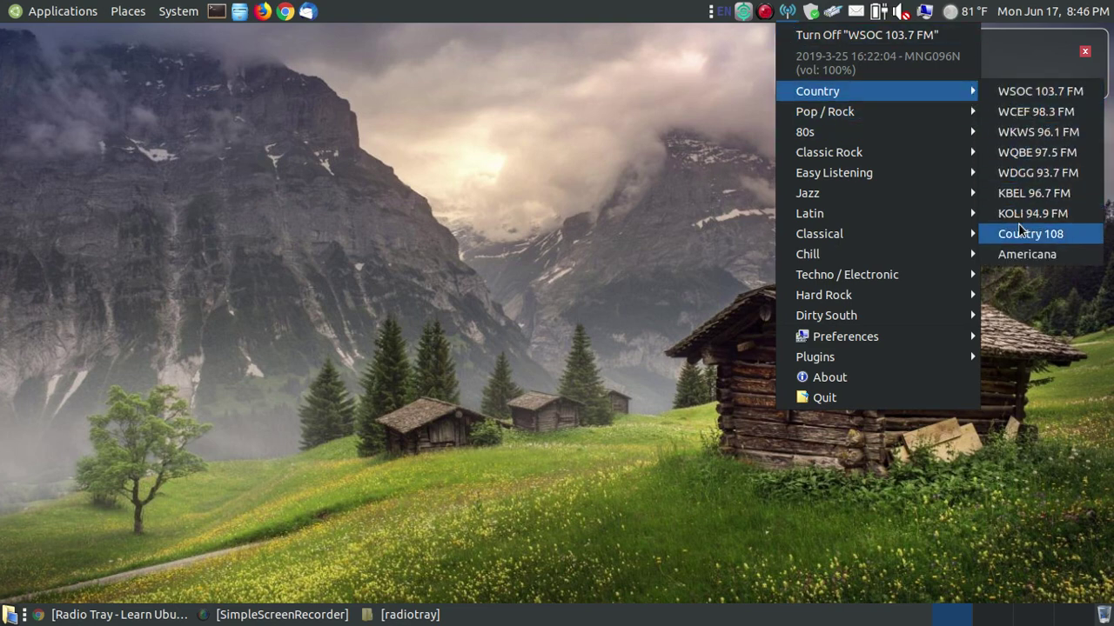
mouse_move(897, 121)
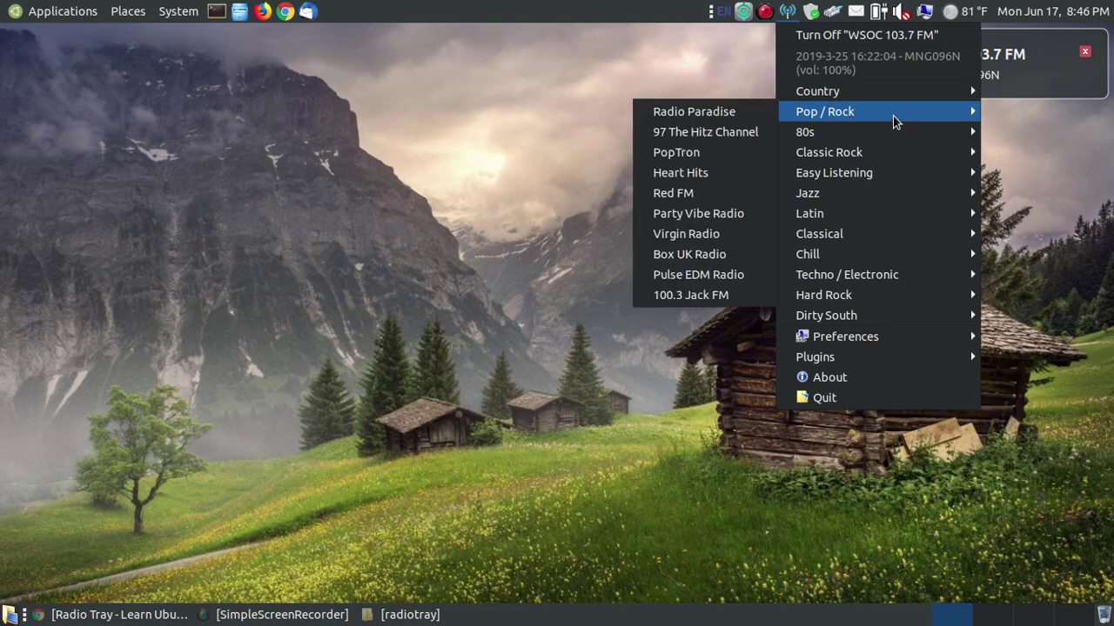
mouse_move(849, 139)
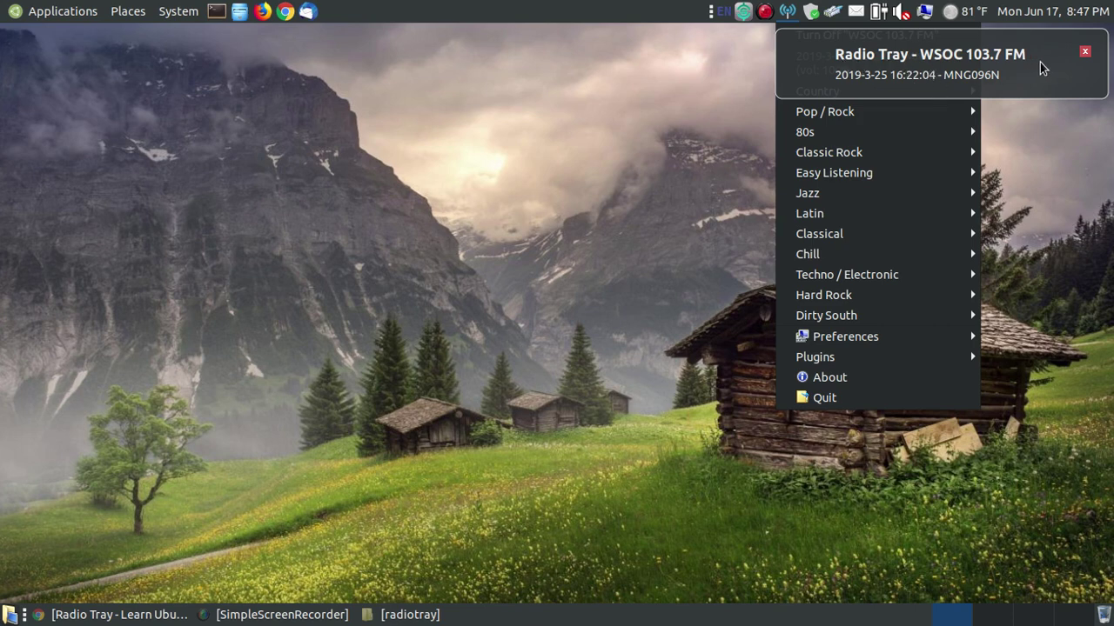
left_click(1067, 59)
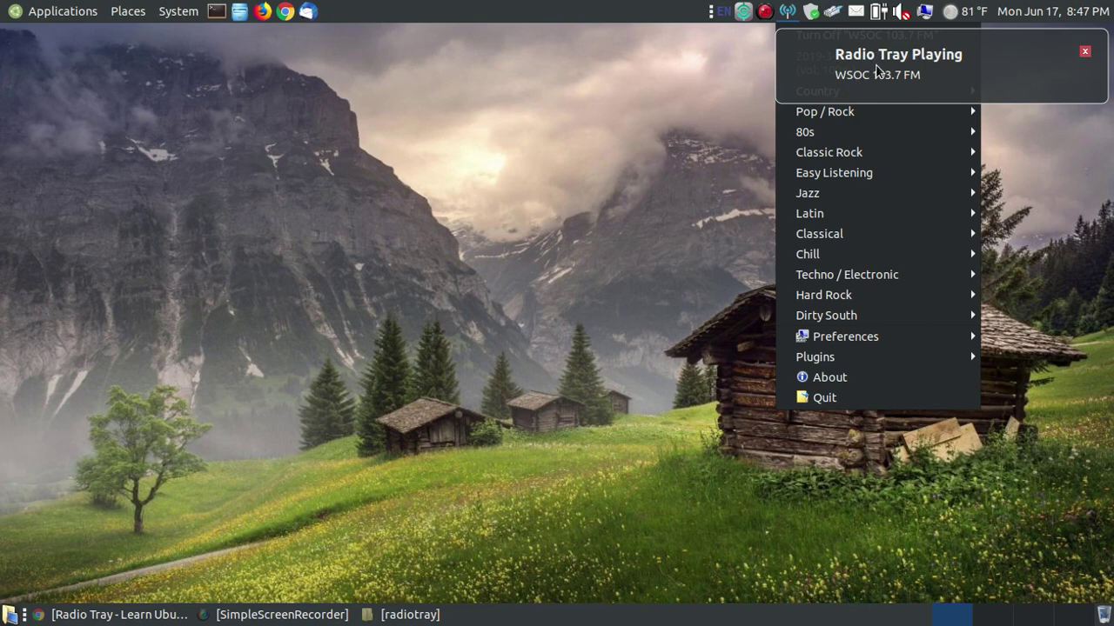
mouse_move(857, 226)
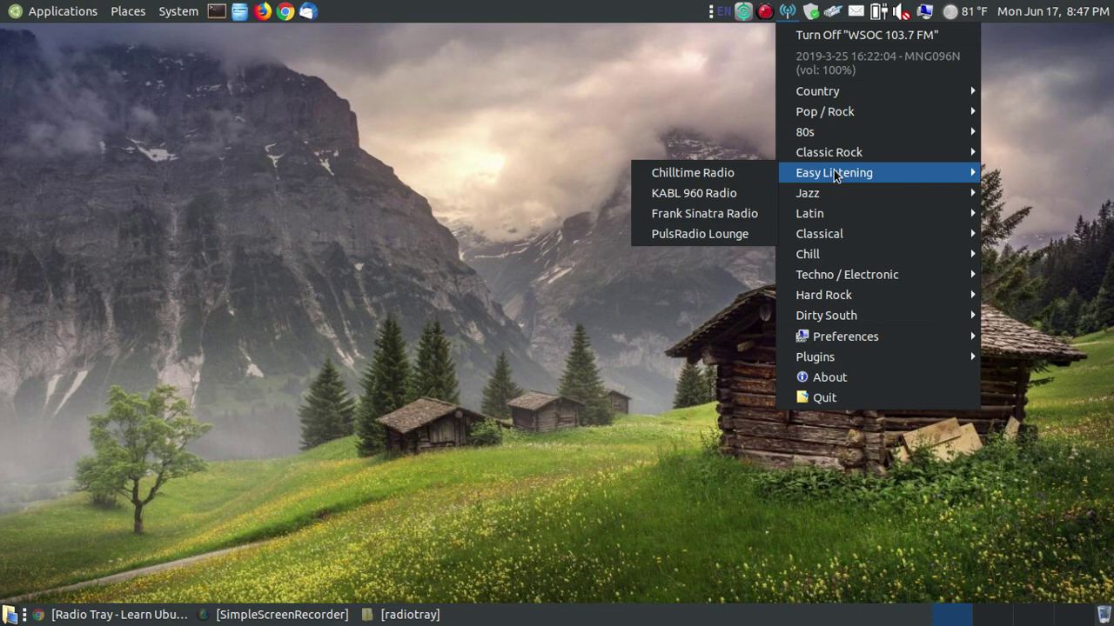
left_click(531, 159)
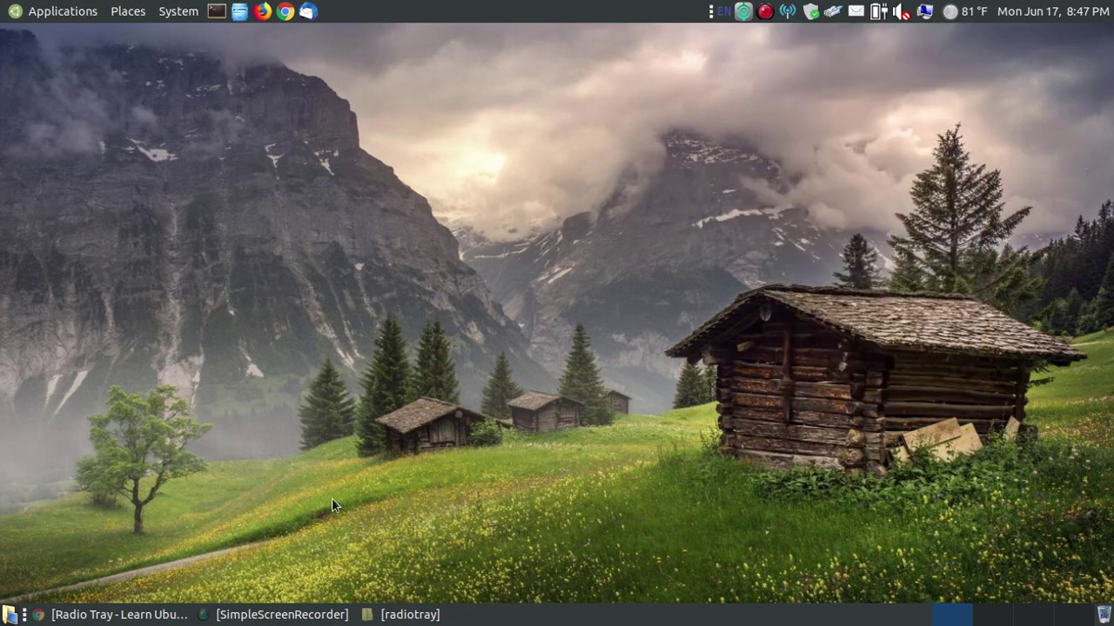
Step: Switch back to the Radio Tray guide in Chrome and open its shoutcast.com link in a new tab
left_click(94, 616)
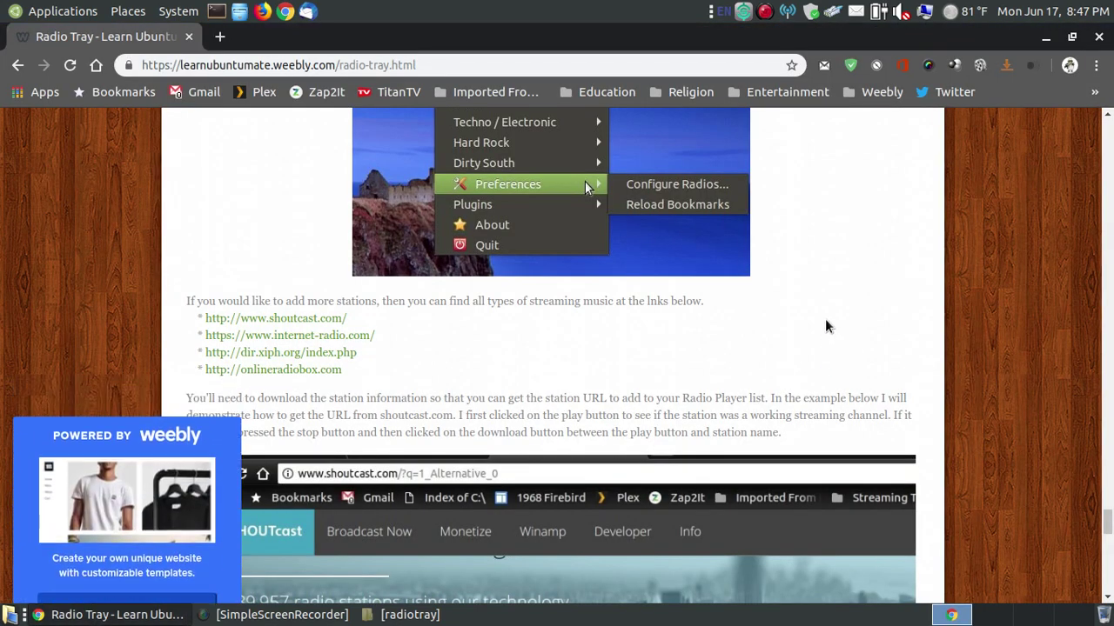
scroll(820, 314, "down", 2)
scroll(821, 313, "up", 1)
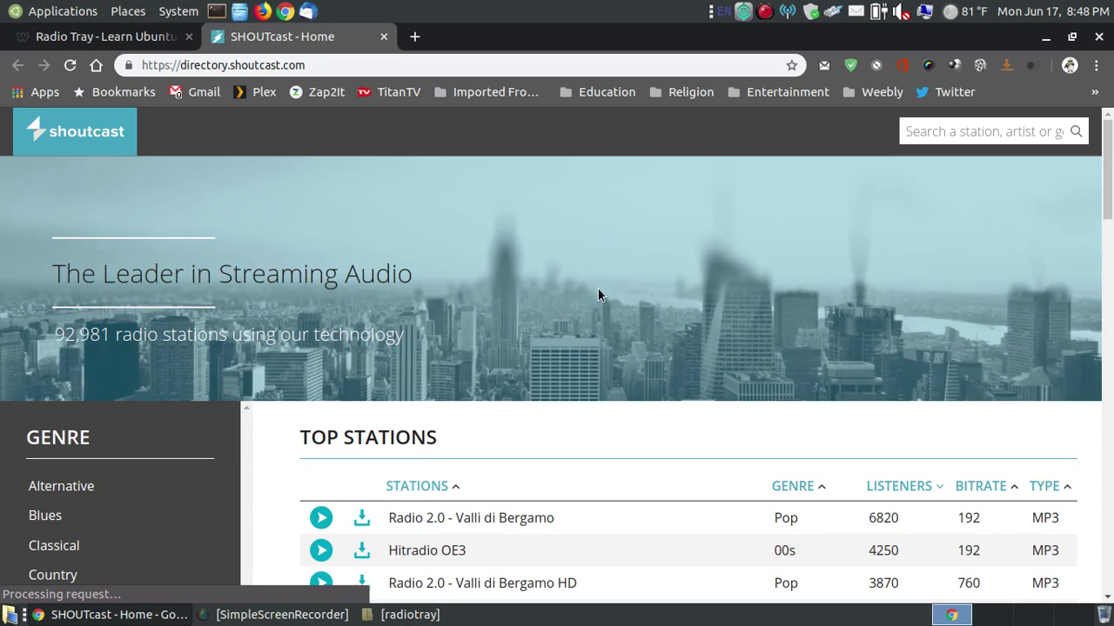
Step: Filter the SHOUTcast directory to the Light Rock stations within the Easy Listening genre
scroll(613, 287, "down", 3)
scroll(594, 253, "down", 3)
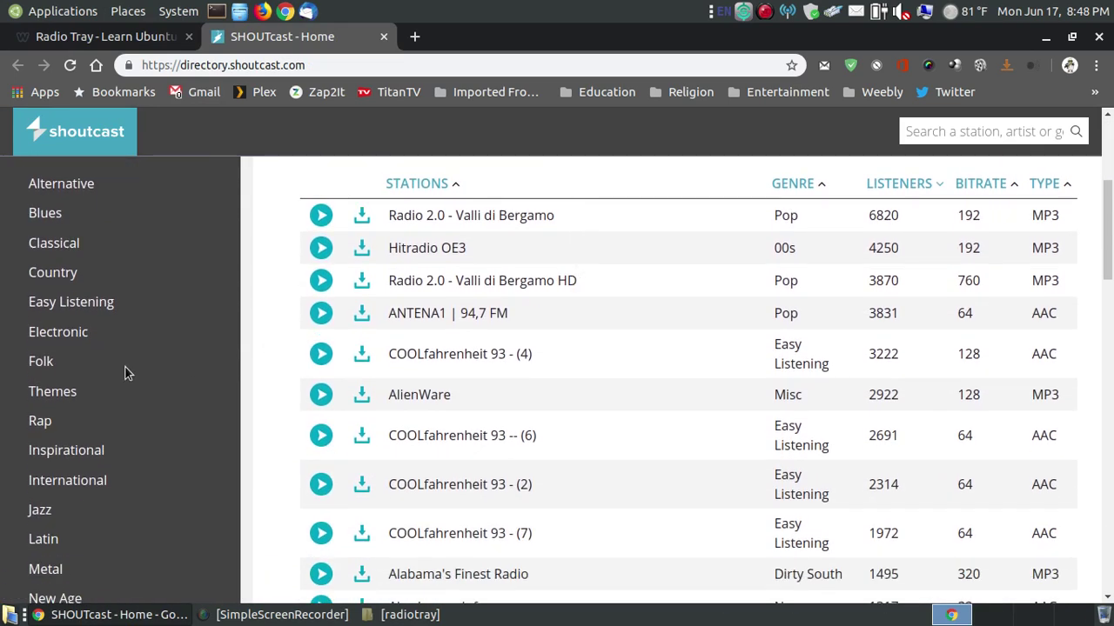
left_click(61, 304)
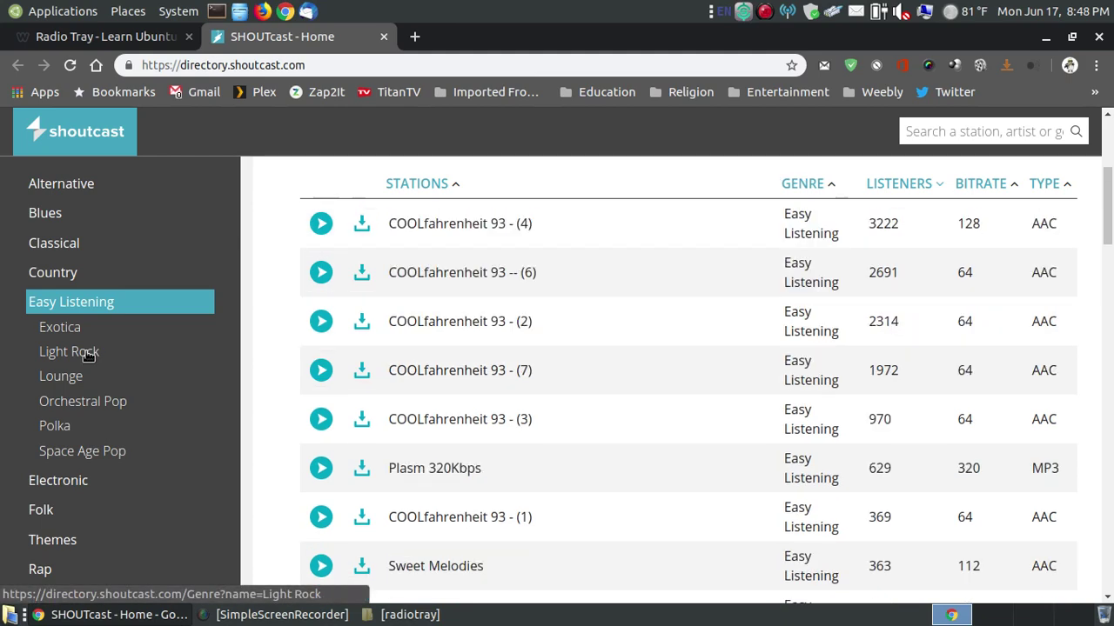
left_click(87, 352)
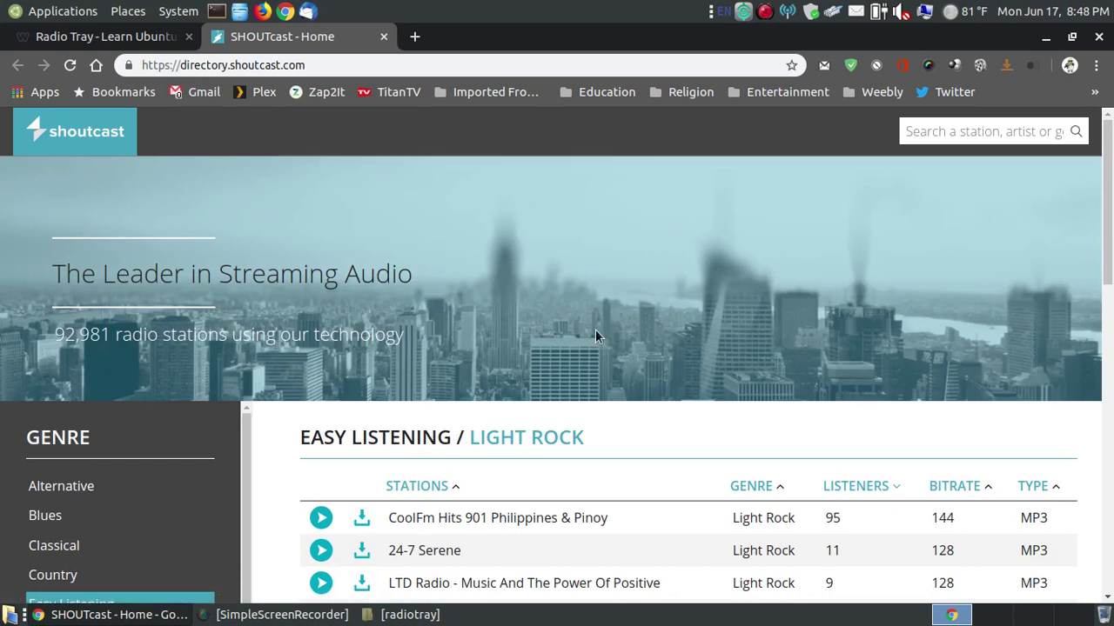
Step: Start playing the CoolFm Hits 901 Philippines & Pinoy station in the Light Rock list
scroll(565, 299, "down", 1)
scroll(563, 291, "down", 1)
scroll(557, 292, "down", 1)
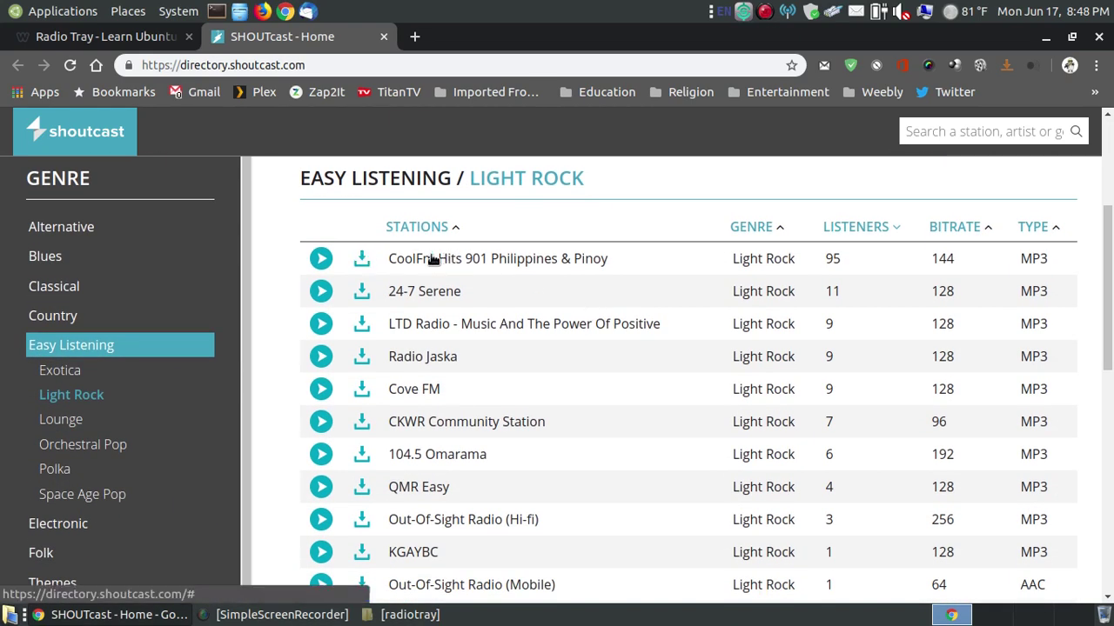
left_click(320, 261)
left_click(321, 258)
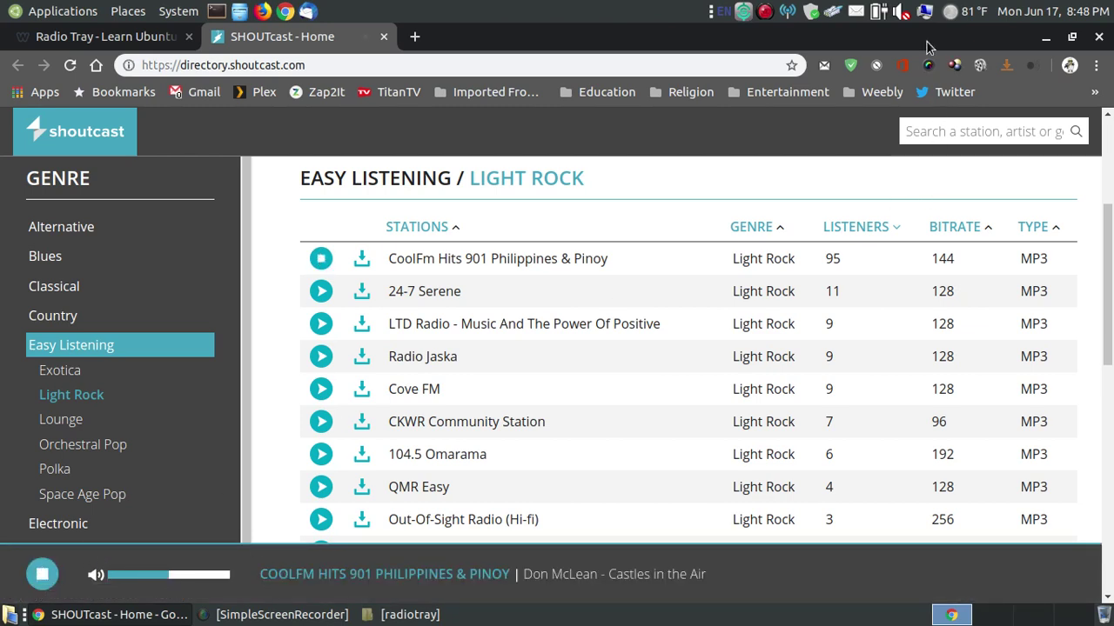
Step: Turn off WSOC 103.7 FM in Radio Tray and raise the system output volume slightly above its minimum
left_click(787, 13)
left_click(809, 36)
left_click(900, 12)
mouse_move(924, 11)
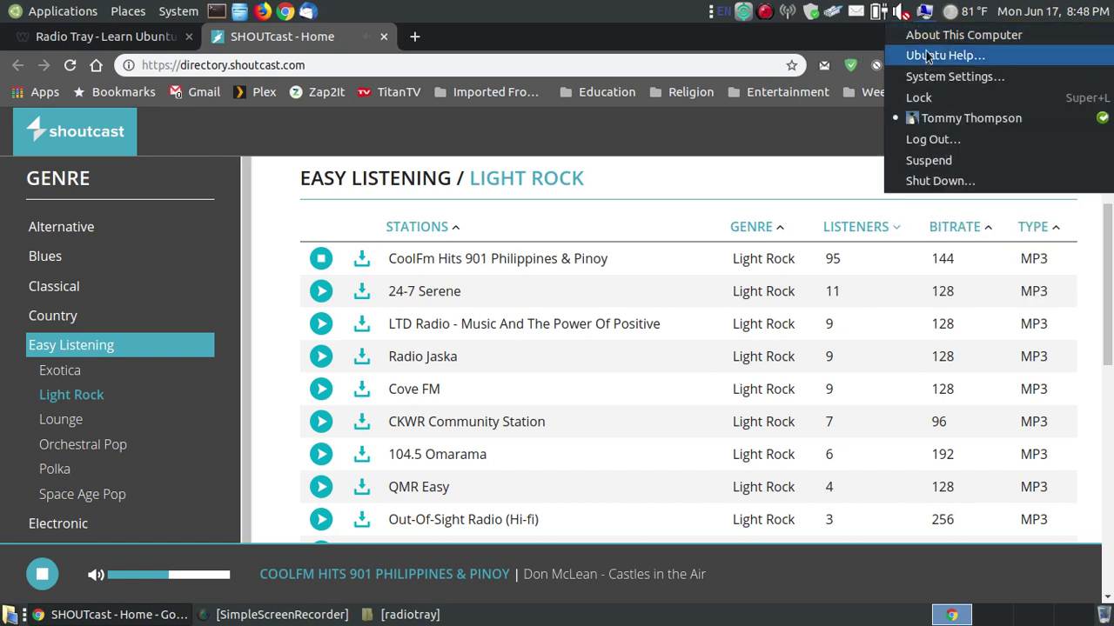
left_click_drag(929, 63, 967, 64)
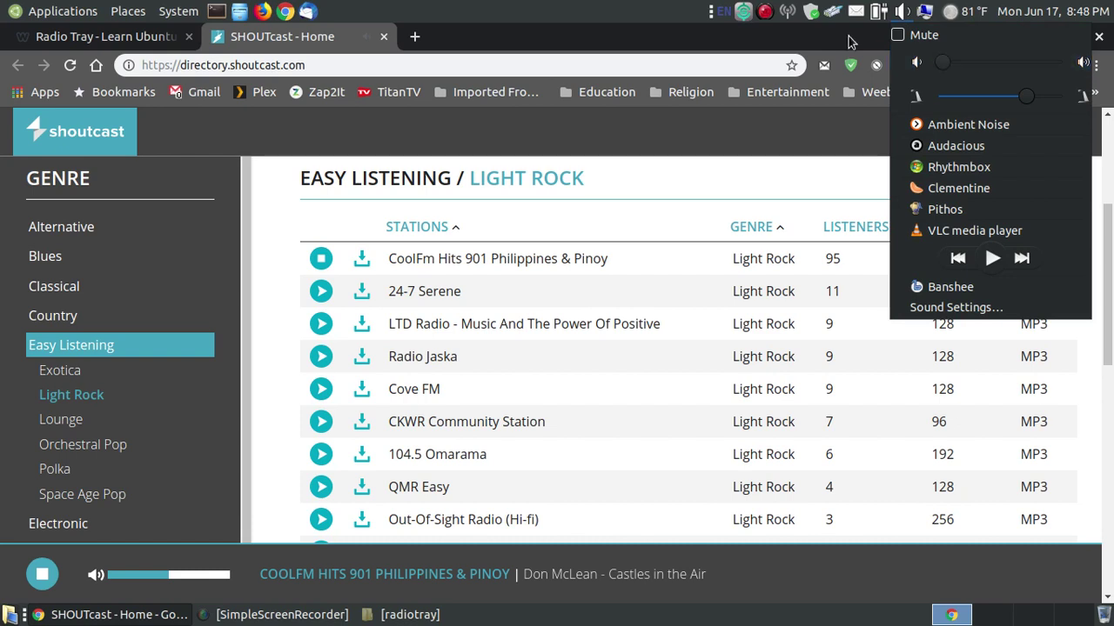
left_click(540, 7)
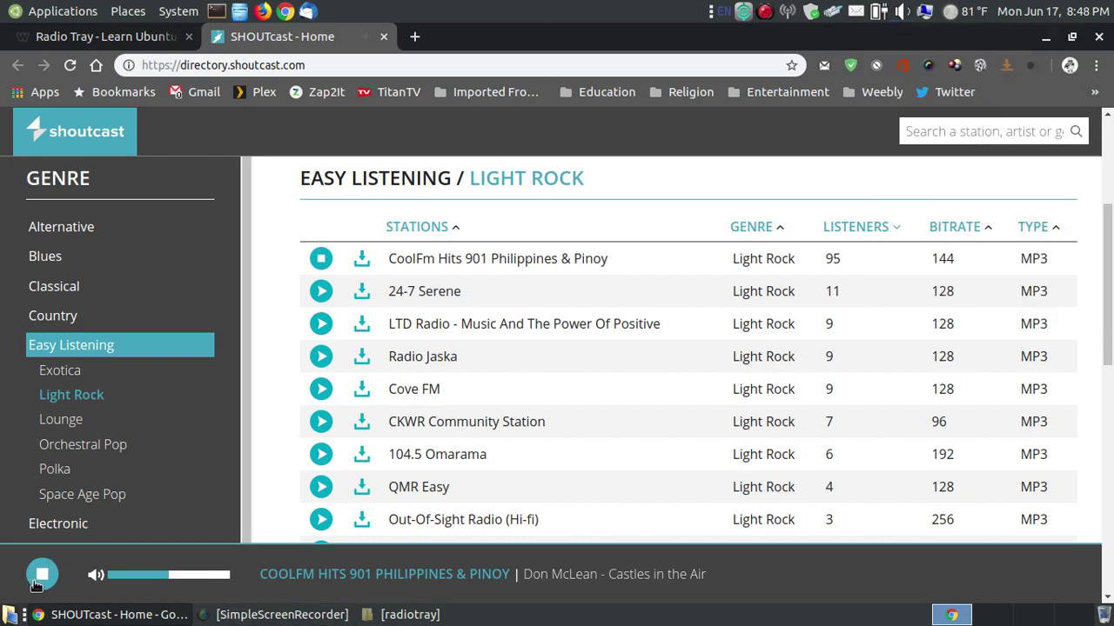
Step: Stop playing CoolFm Hits 901 Philippines & Pinoy and show the playlist download formats offered for that station
left_click(37, 583)
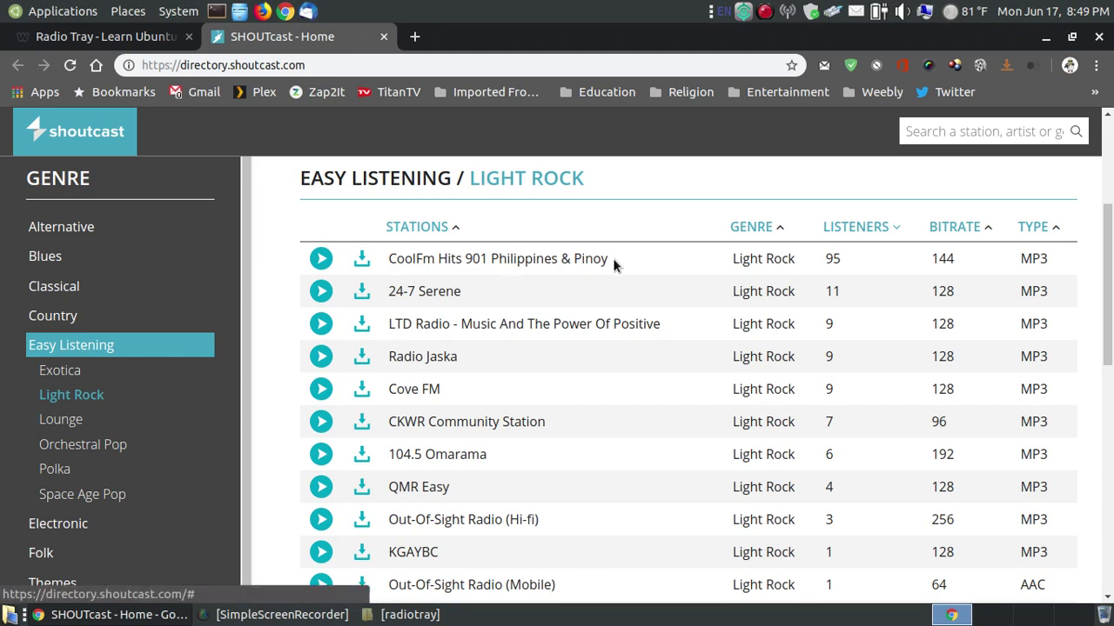
left_click(362, 261)
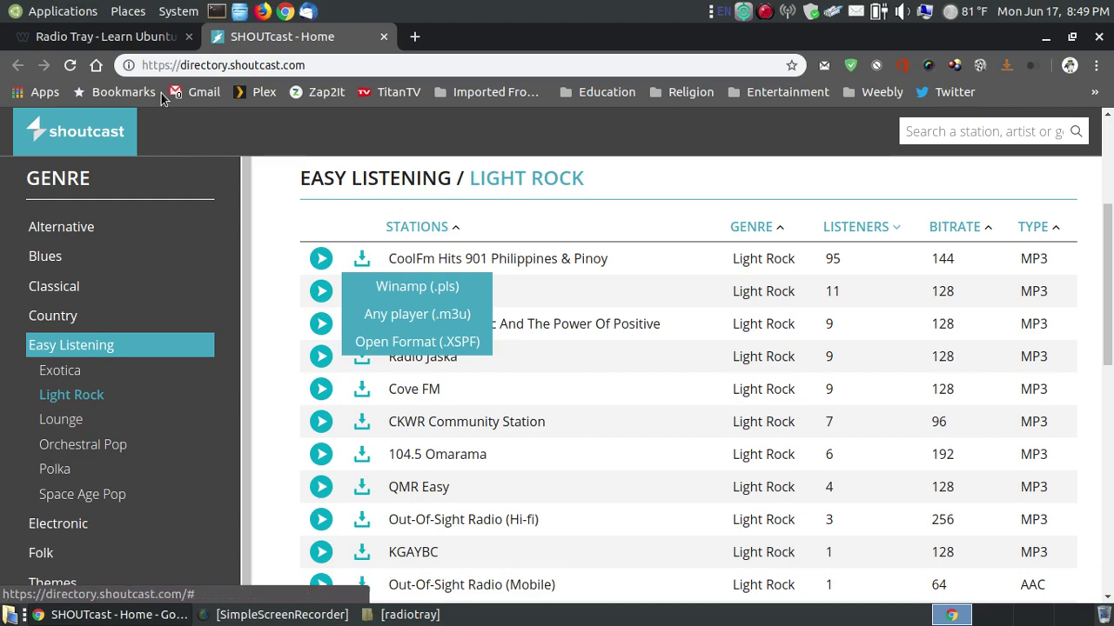
Step: Check which playlist formats Radio Tray supports in the feature list of the Radio Tray guide
key("ctrl+shift+Tab")
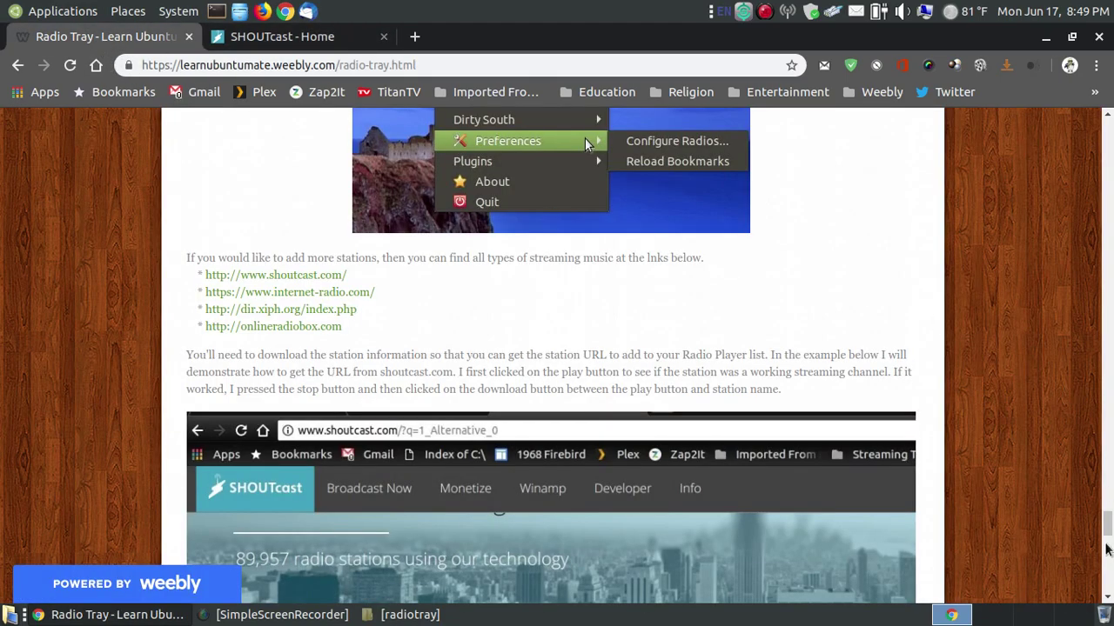
left_click_drag(1108, 524, 1108, 142)
scroll(1108, 142, "down", 7)
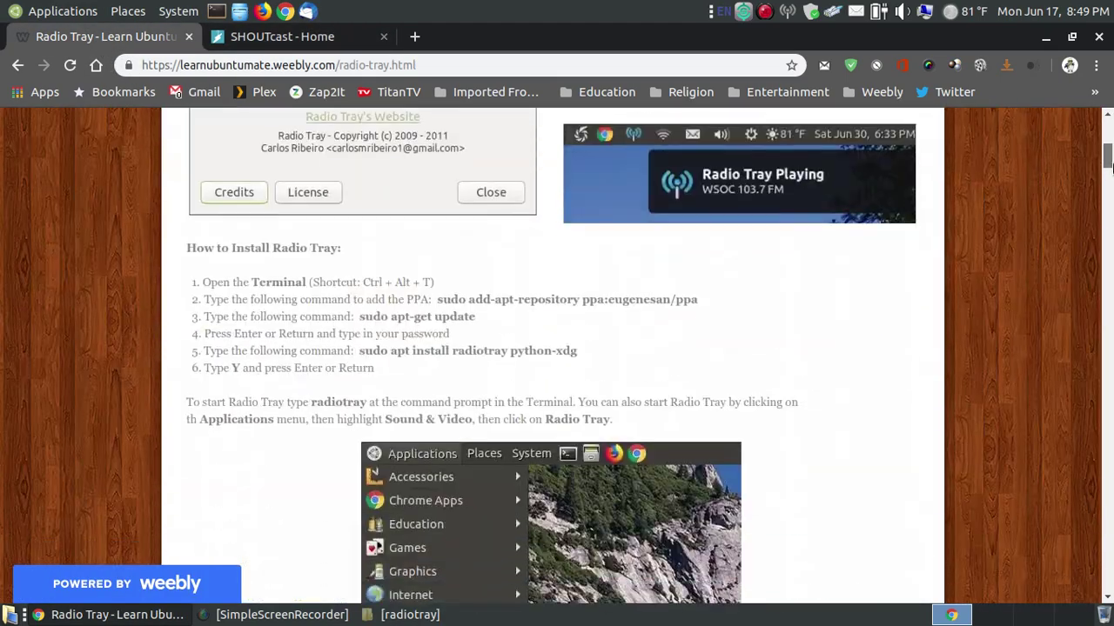
scroll(1012, 229, "up", 3)
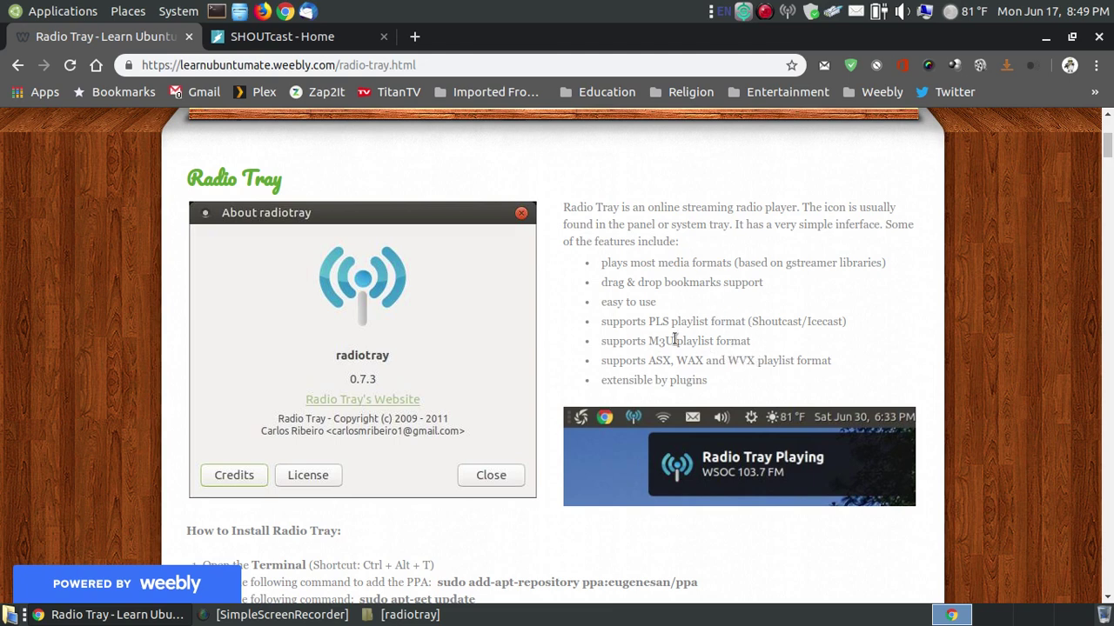
left_click_drag(674, 340, 646, 341)
Step: Return to the SHOUTcast directory and download the CoolFm Hits 901 Philippines & Pinoy playlist in Any player (.m3u) format
left_click(292, 36)
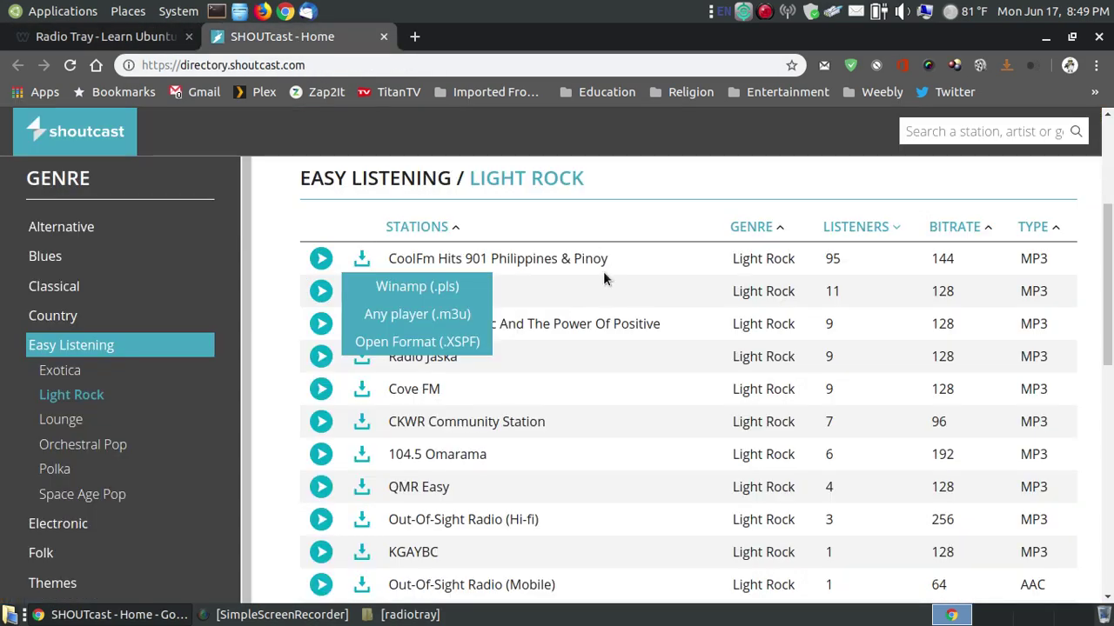
left_click(421, 315)
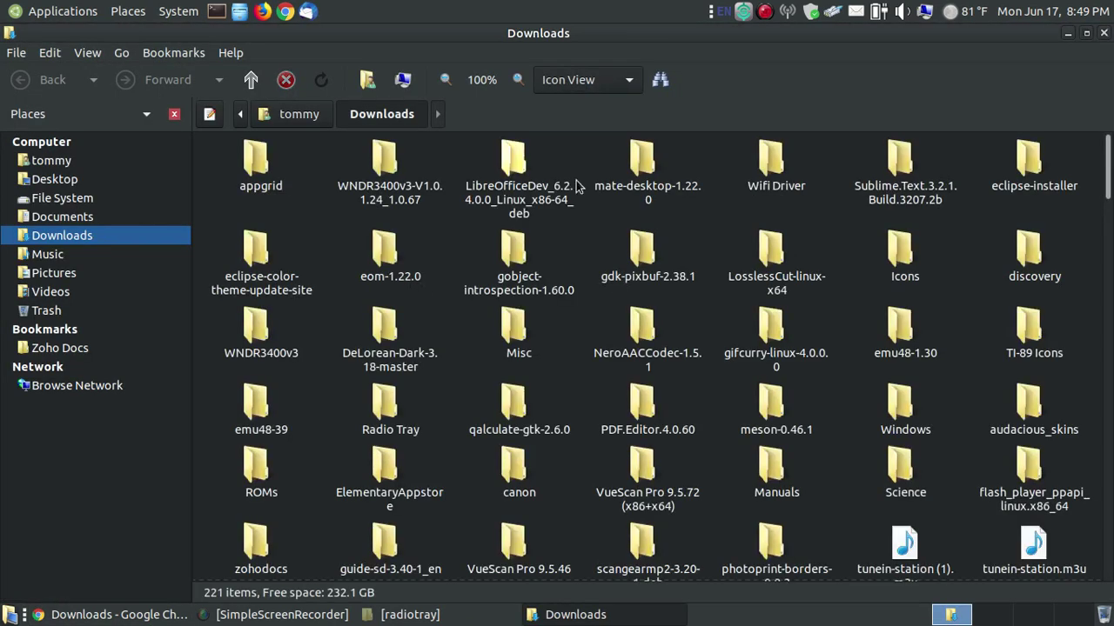
Step: Move the duplicate file tunein-station (1).m3u from the Downloads folder to the trash
scroll(1004, 466, "down", 3)
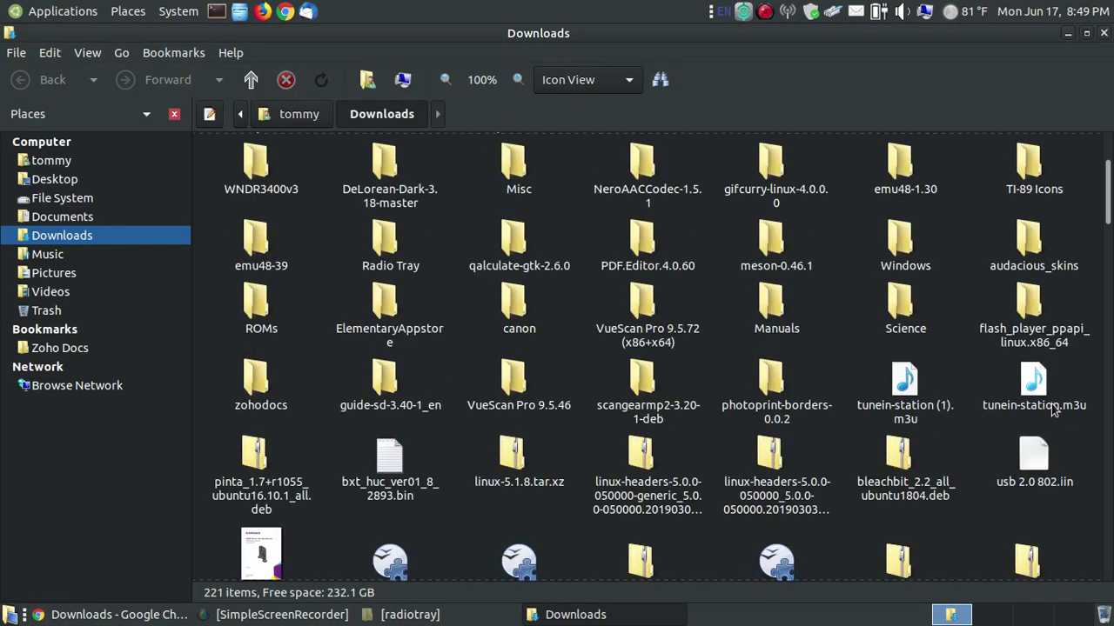
left_click(1034, 383)
left_click(905, 392)
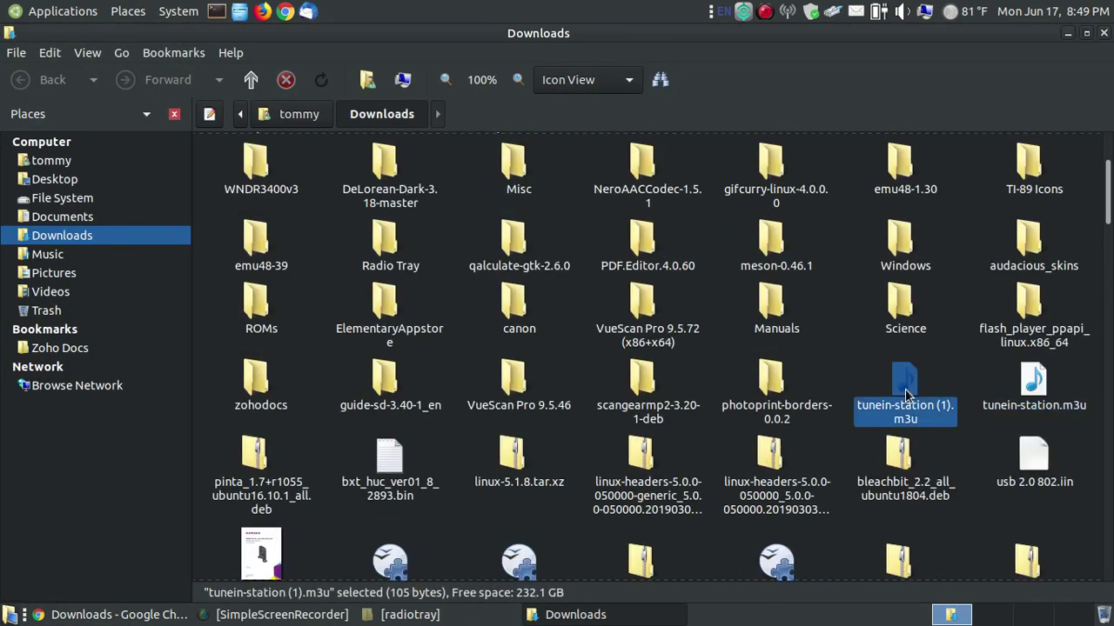
right_click(905, 389)
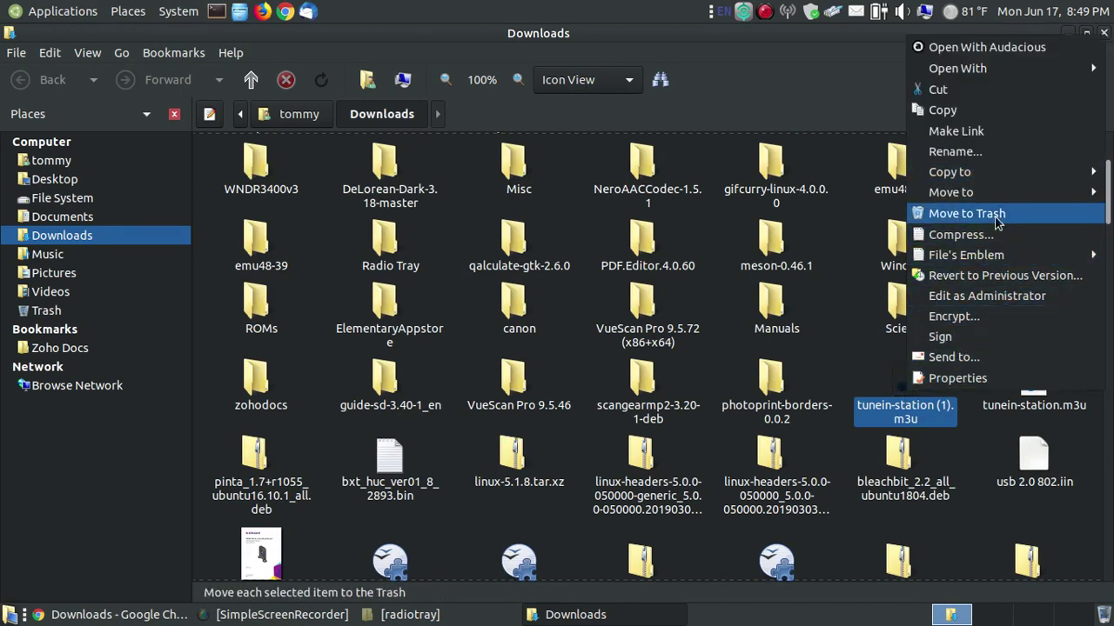
left_click(996, 216)
Step: Open tunein-station.m3u from the Downloads folder with gedit Text Editor
left_click(905, 387)
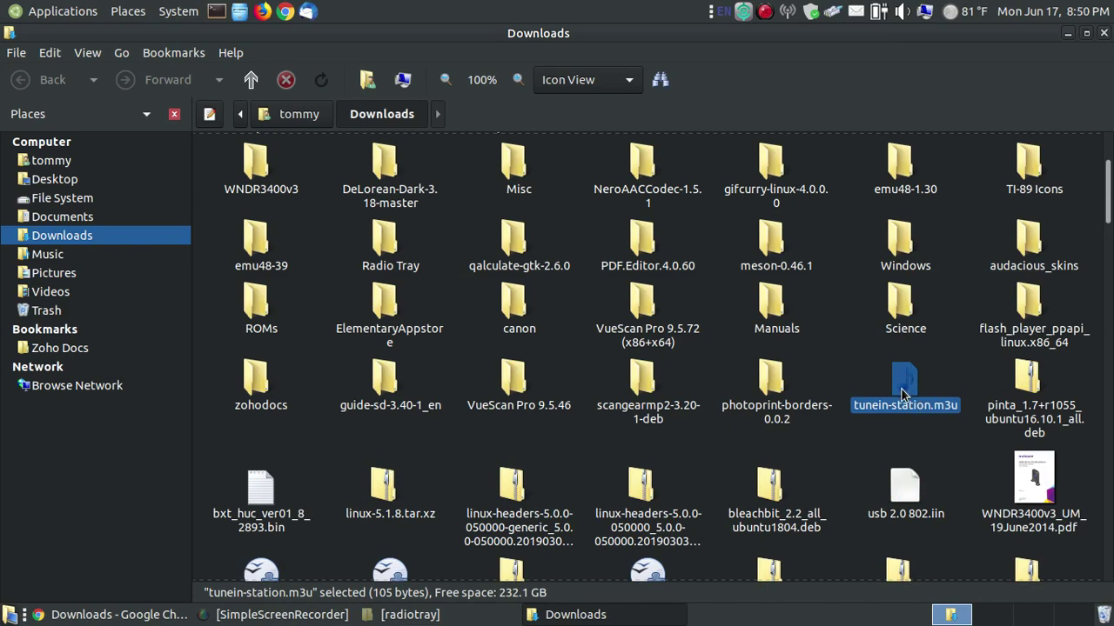
right_click(903, 393)
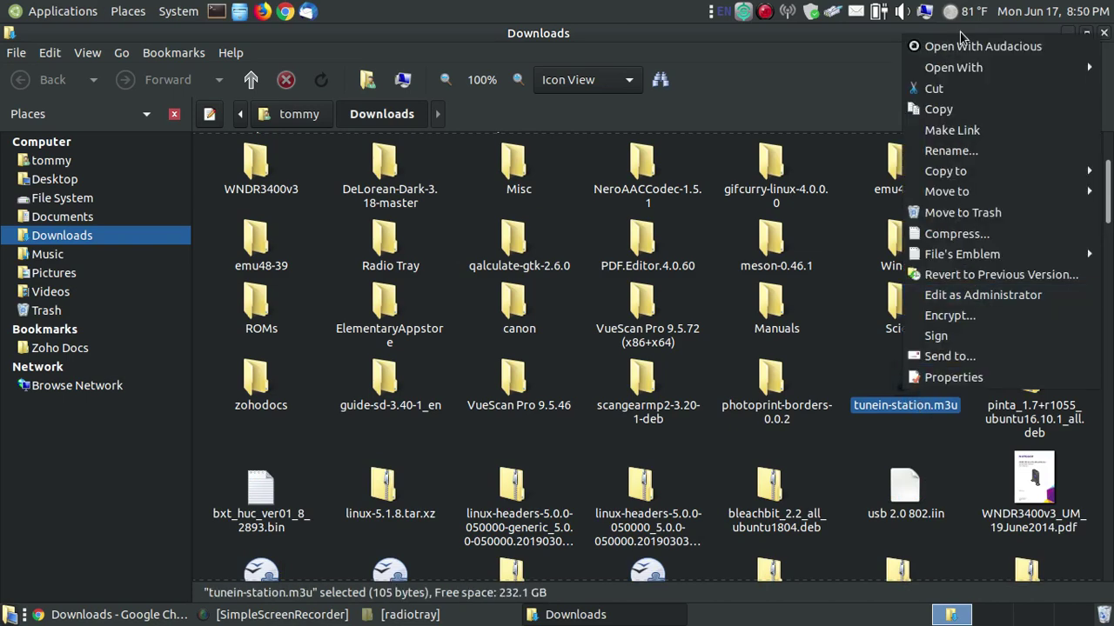
mouse_move(957, 67)
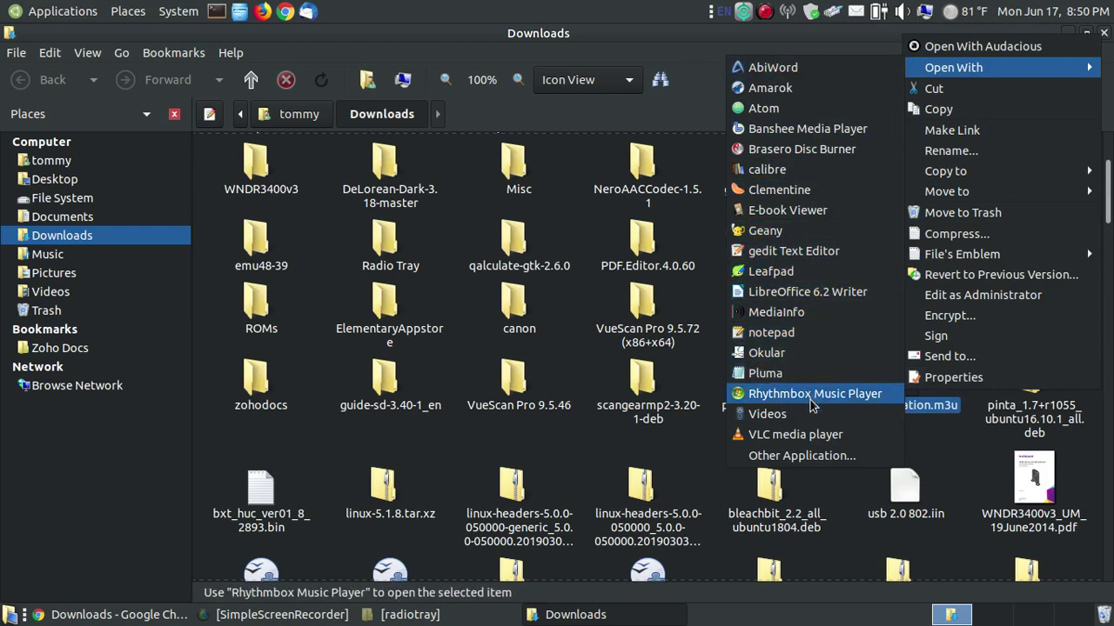
left_click(805, 251)
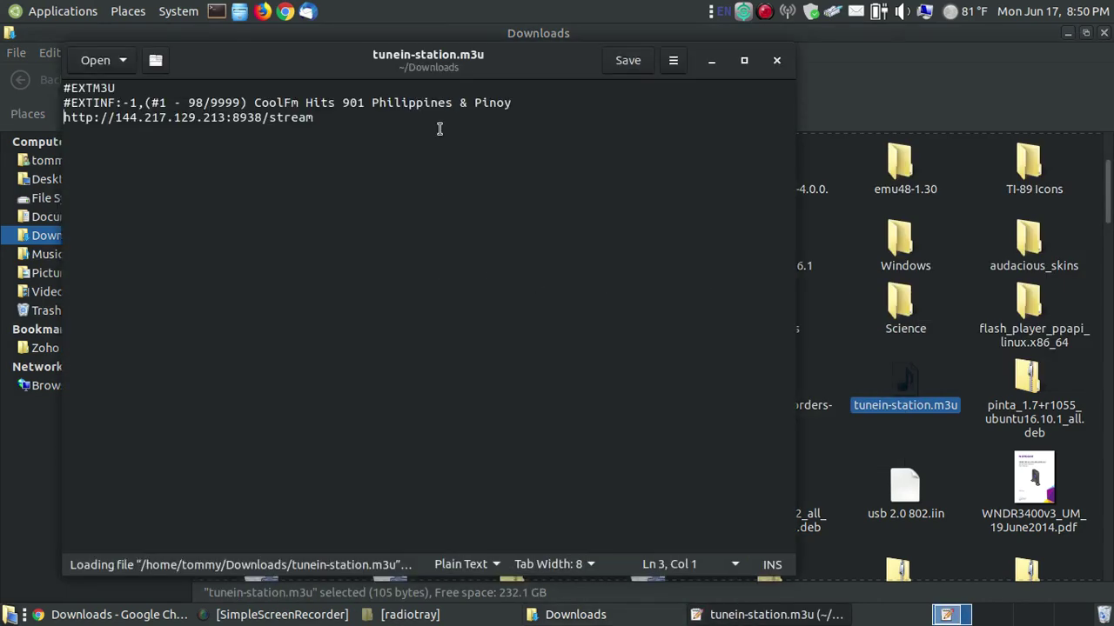
Step: Shift the text editor window slightly and select the whole stream URL in tunein-station.m3u
left_click_drag(405, 66, 519, 83)
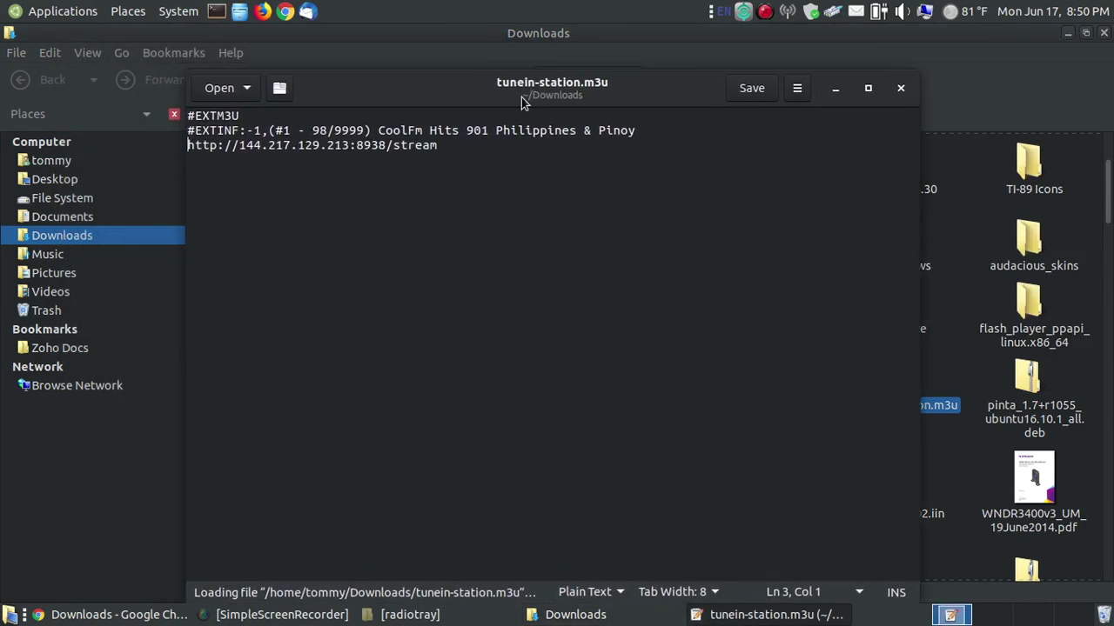
left_click_drag(445, 146, 343, 146)
left_click(442, 146)
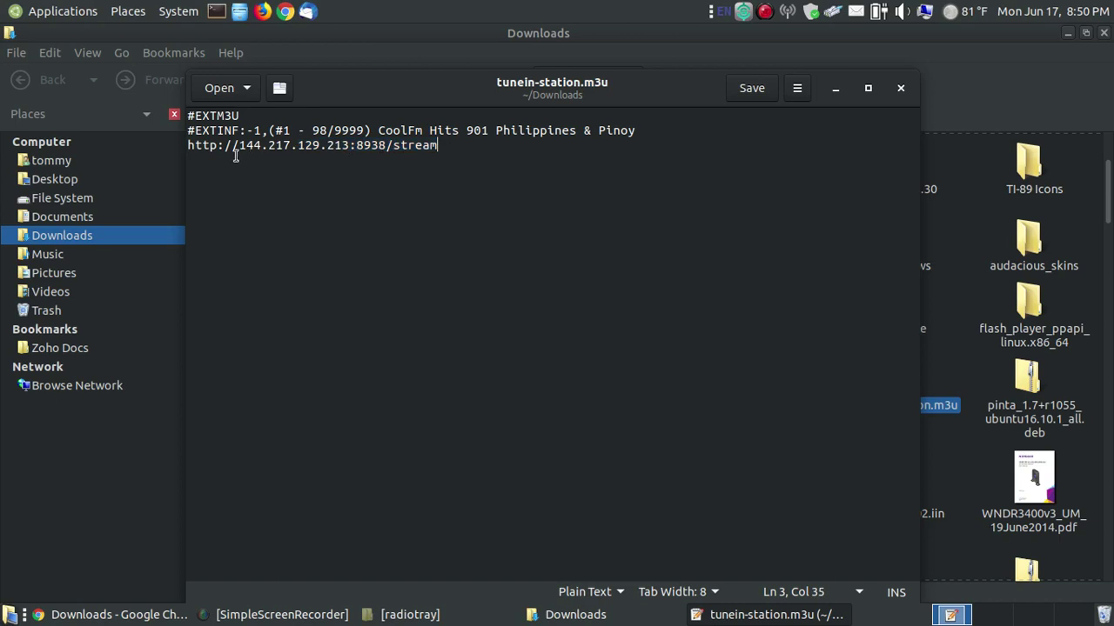
left_click(184, 146, "shift")
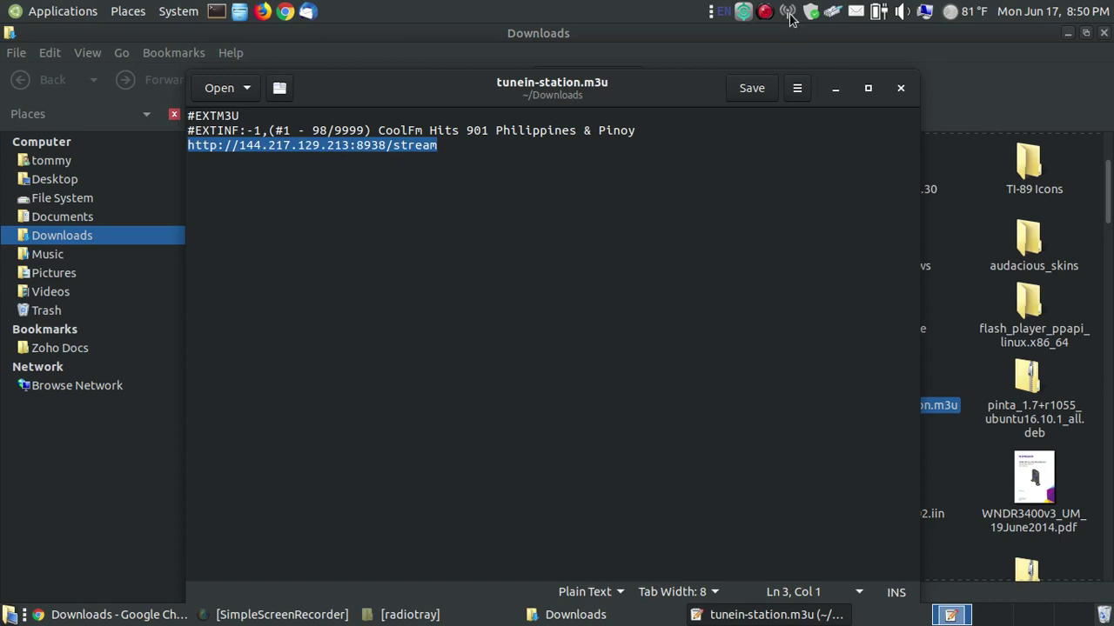
Step: Close the Downloads folder window and Chrome's Downloads page, and minimize Chrome to leave the playlist file visible
left_click(1103, 33)
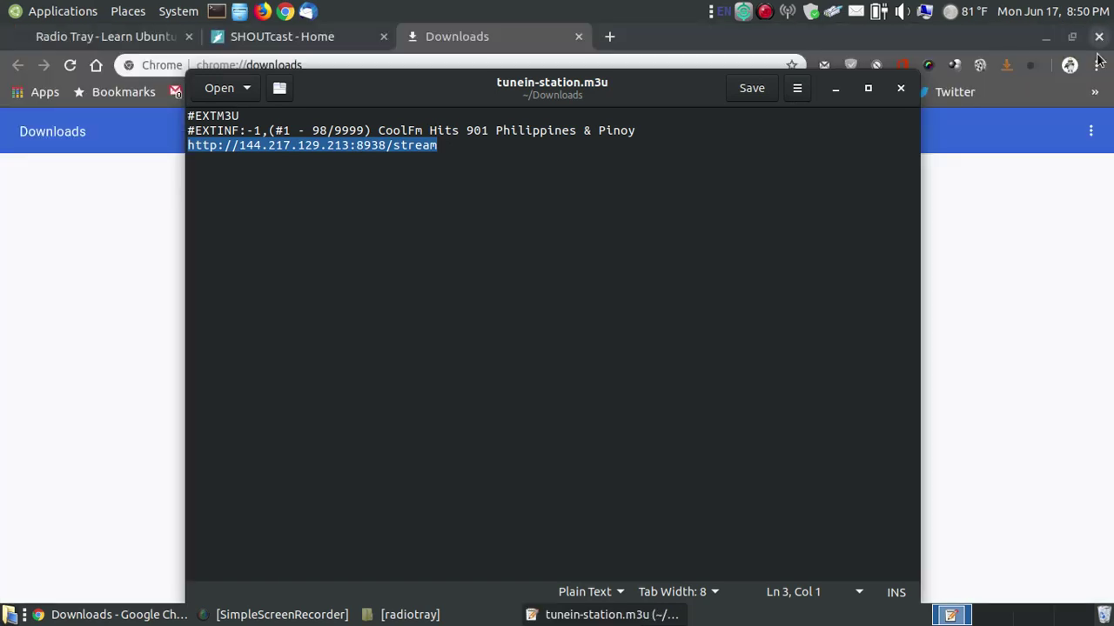
left_click(912, 53)
left_click(812, 229)
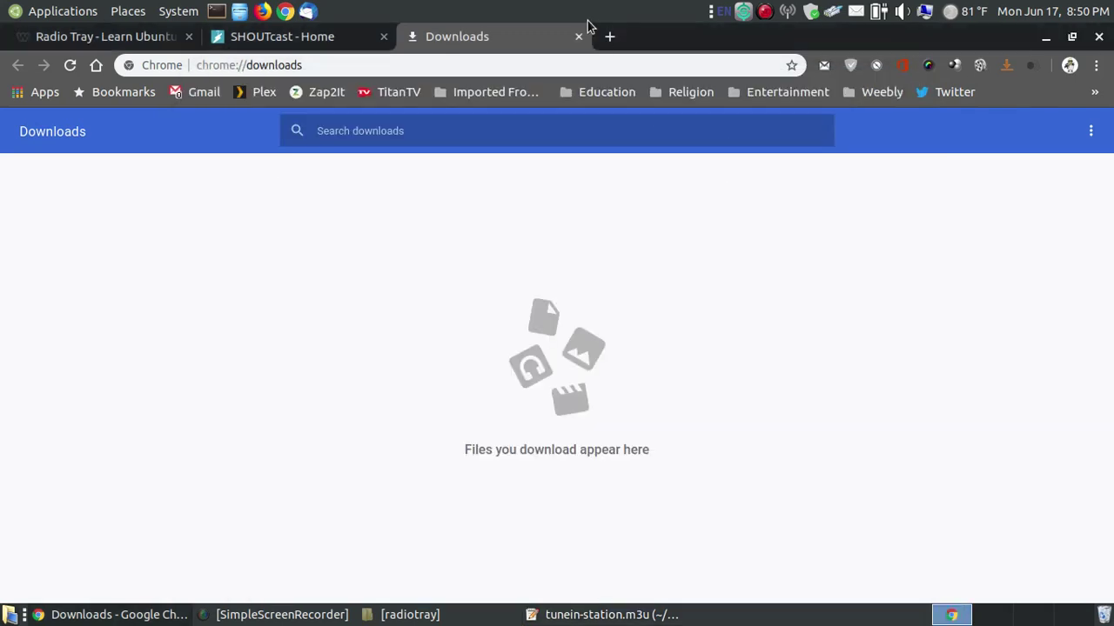
left_click(579, 36)
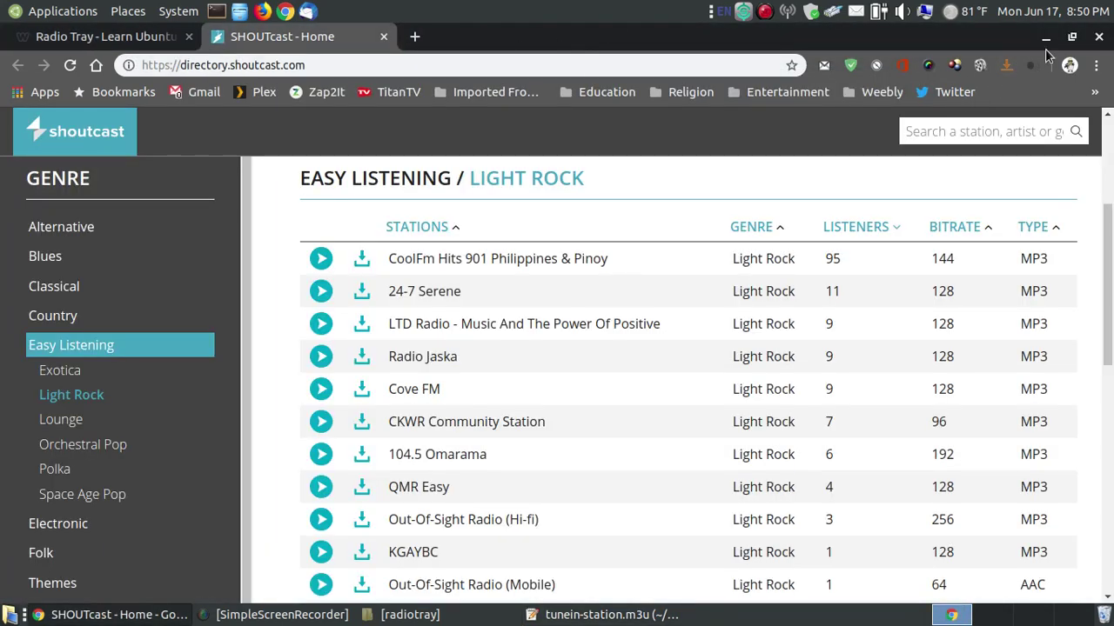
left_click(1047, 38)
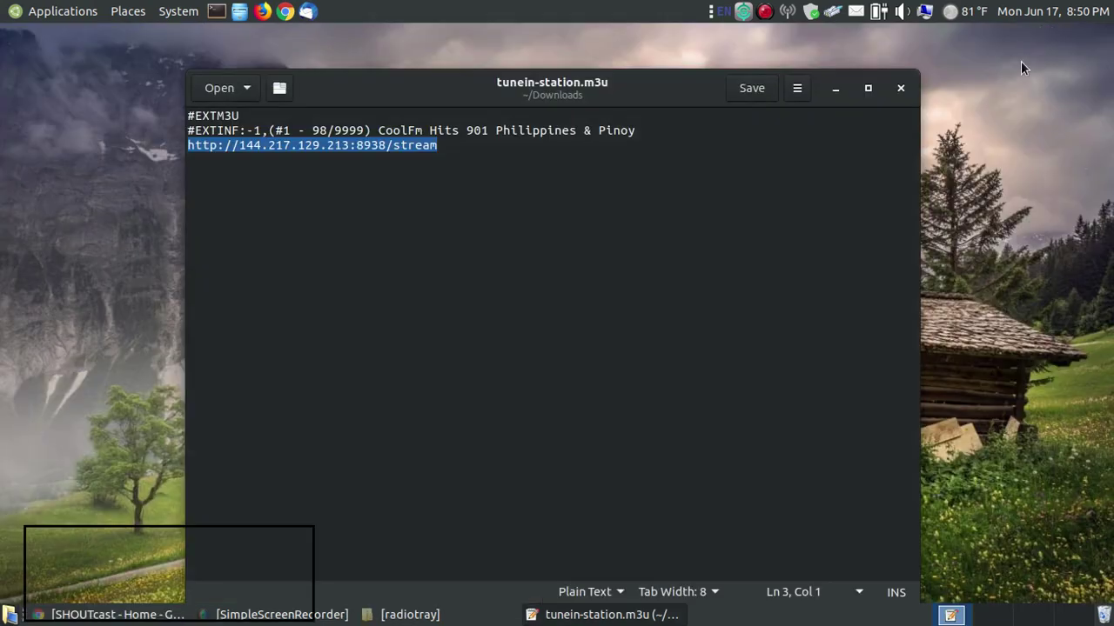
Step: Open Radio Tray's Configure Radios window and move it clear of the stream URL in the text editor
left_click(788, 12)
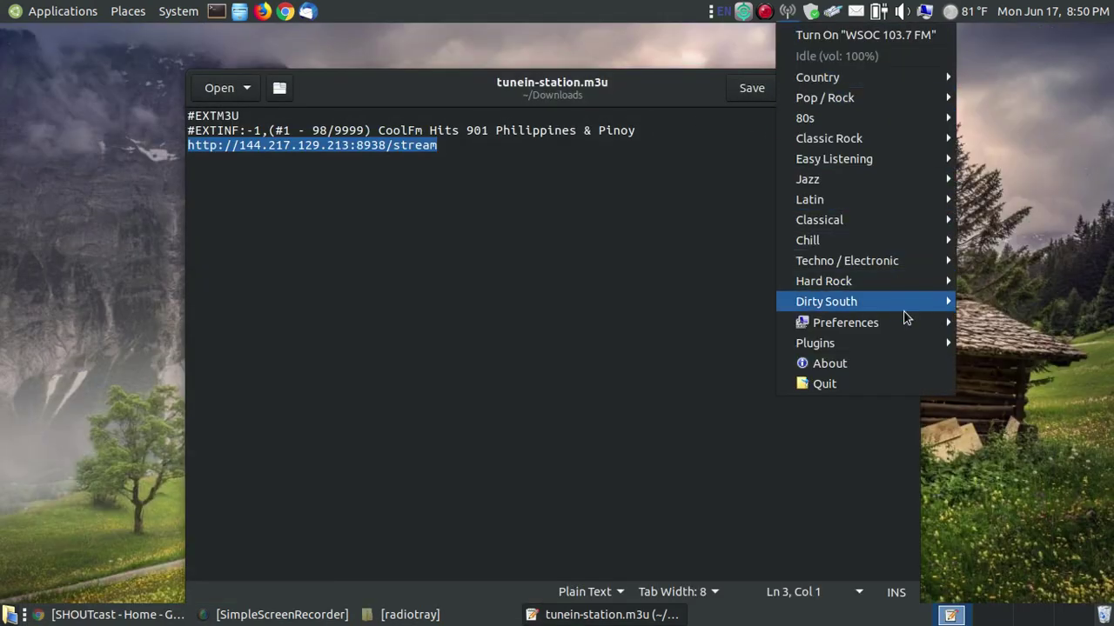
mouse_move(870, 327)
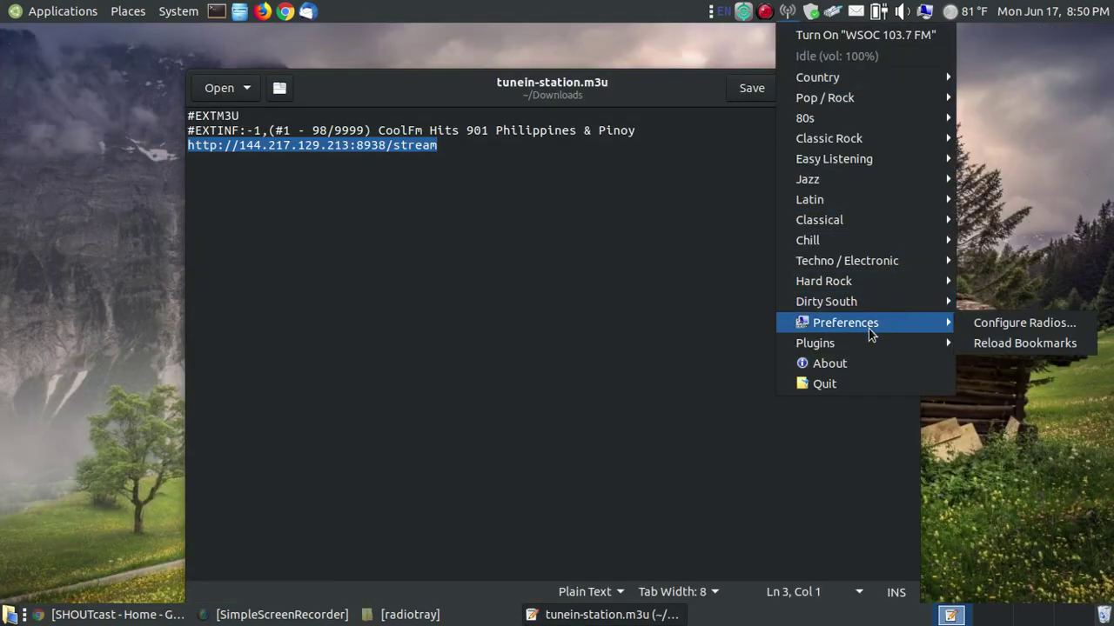
left_click(1017, 324)
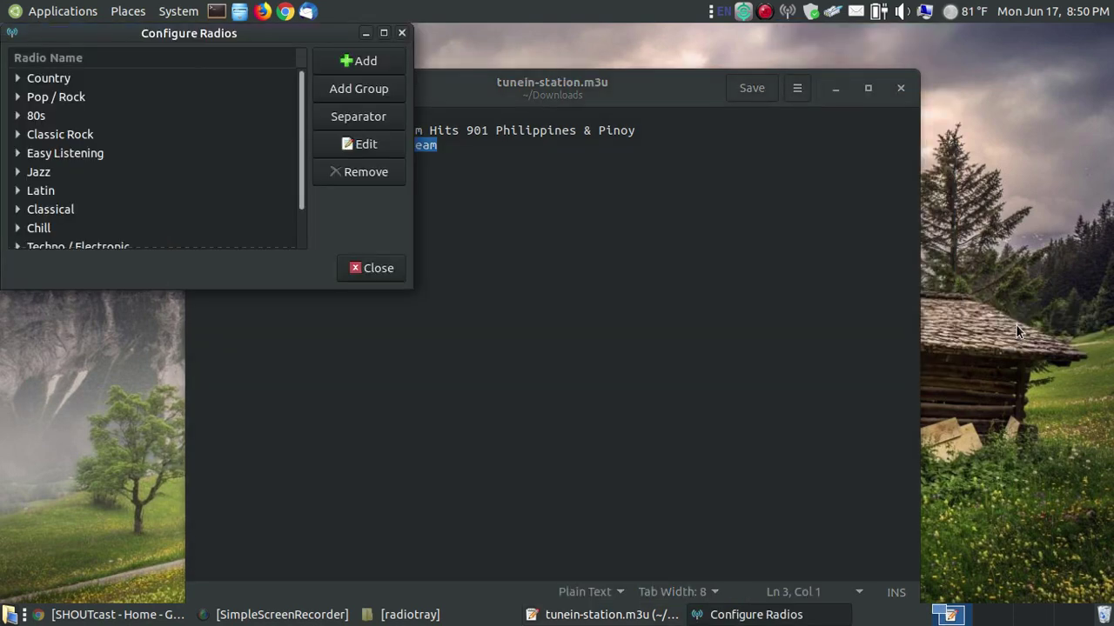
left_click_drag(207, 29, 768, 160)
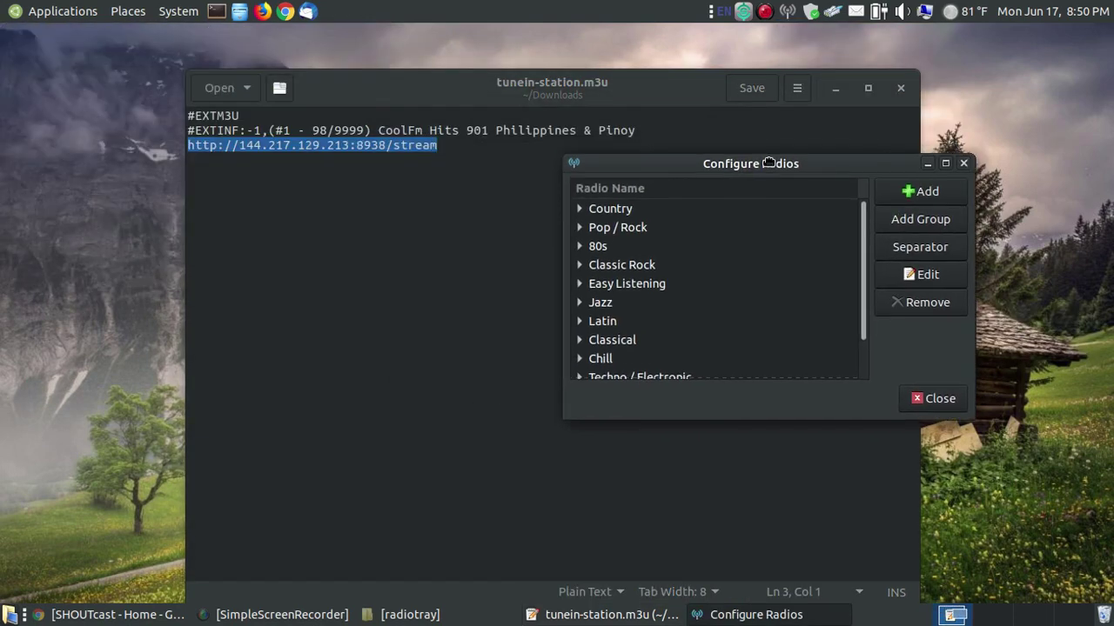
Step: Start adding a new station to the Easy Listening group and move the new station form clear of the URL text
left_click(578, 285)
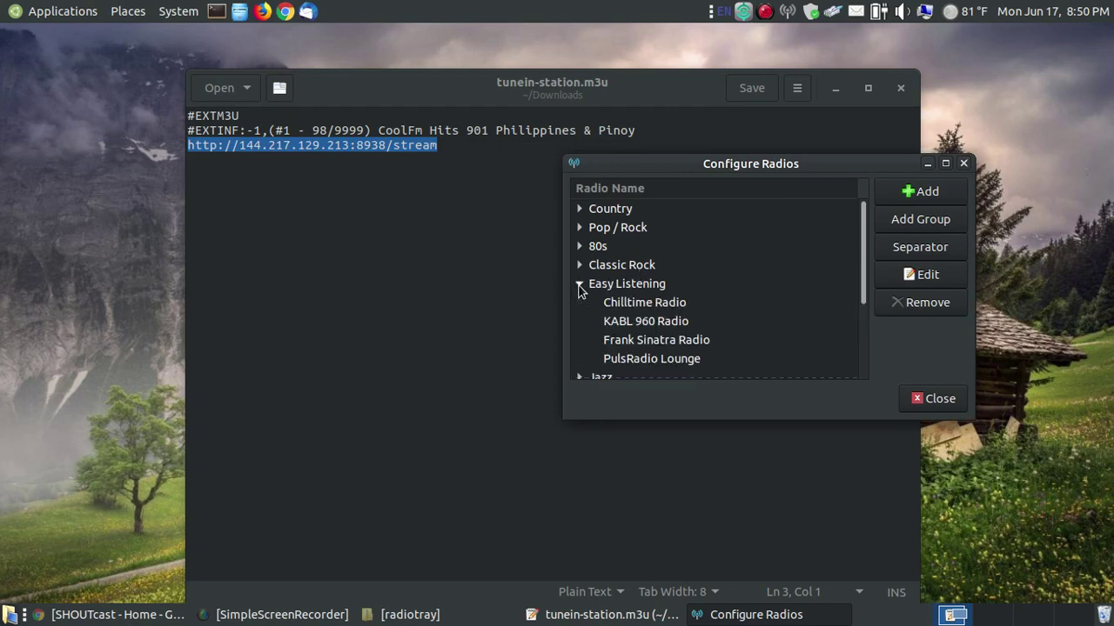
left_click(627, 287)
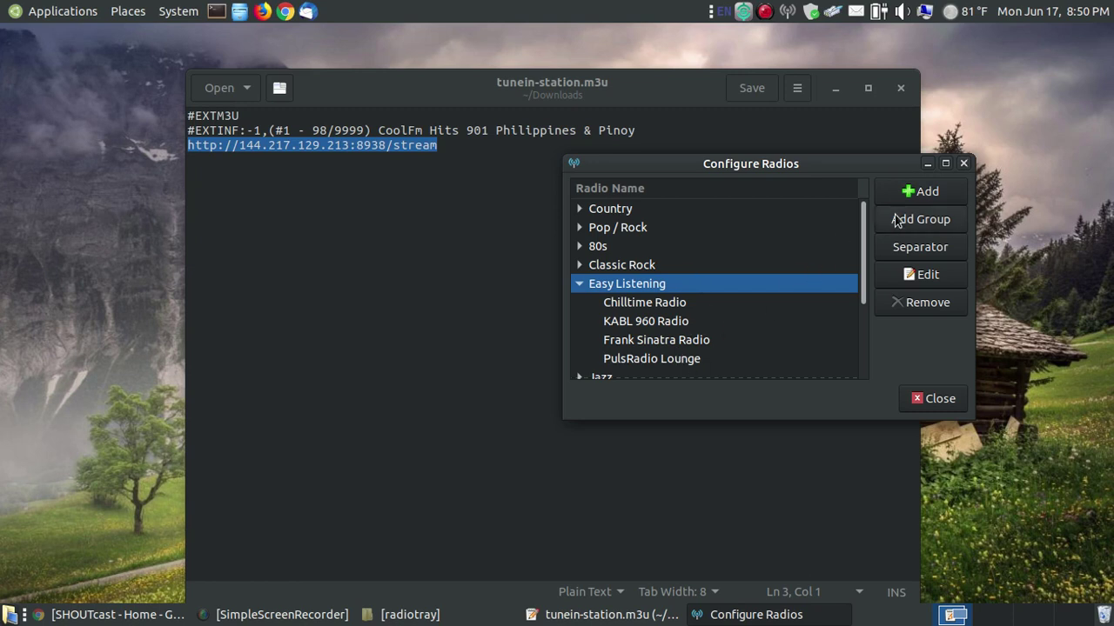
left_click(920, 192)
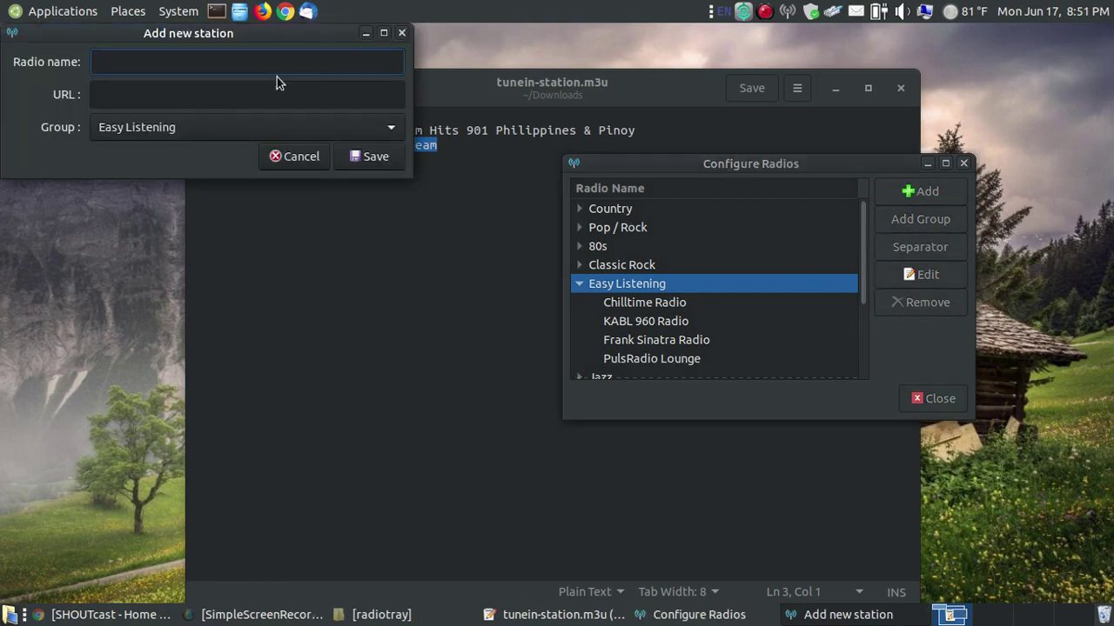
left_click_drag(218, 32, 674, 254)
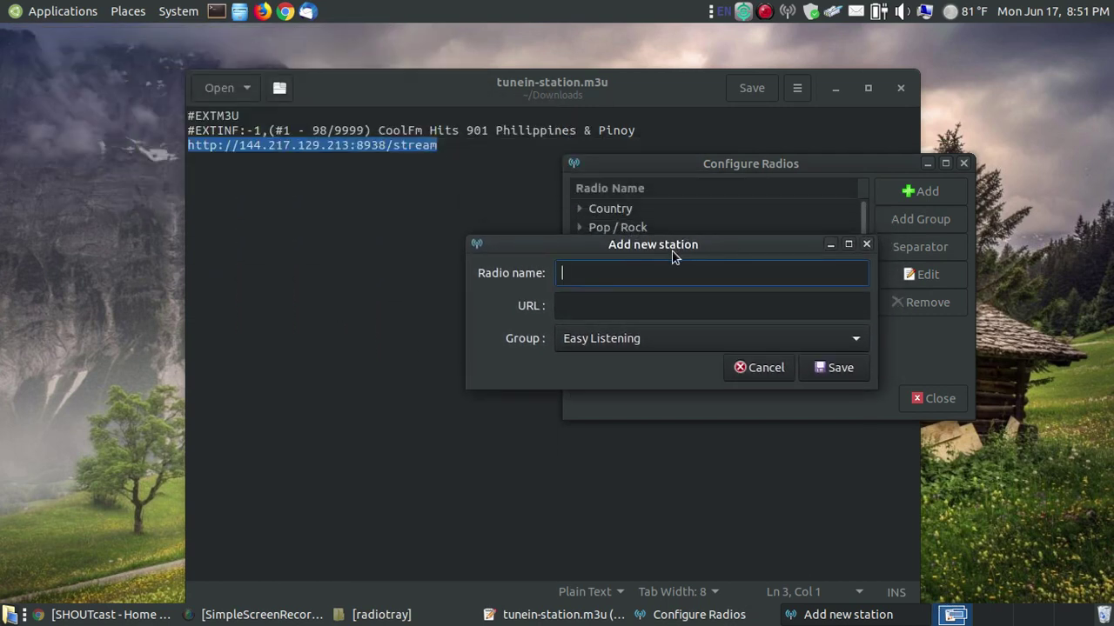
left_click(439, 148)
left_click_drag(446, 155, 180, 147)
right_click(240, 146)
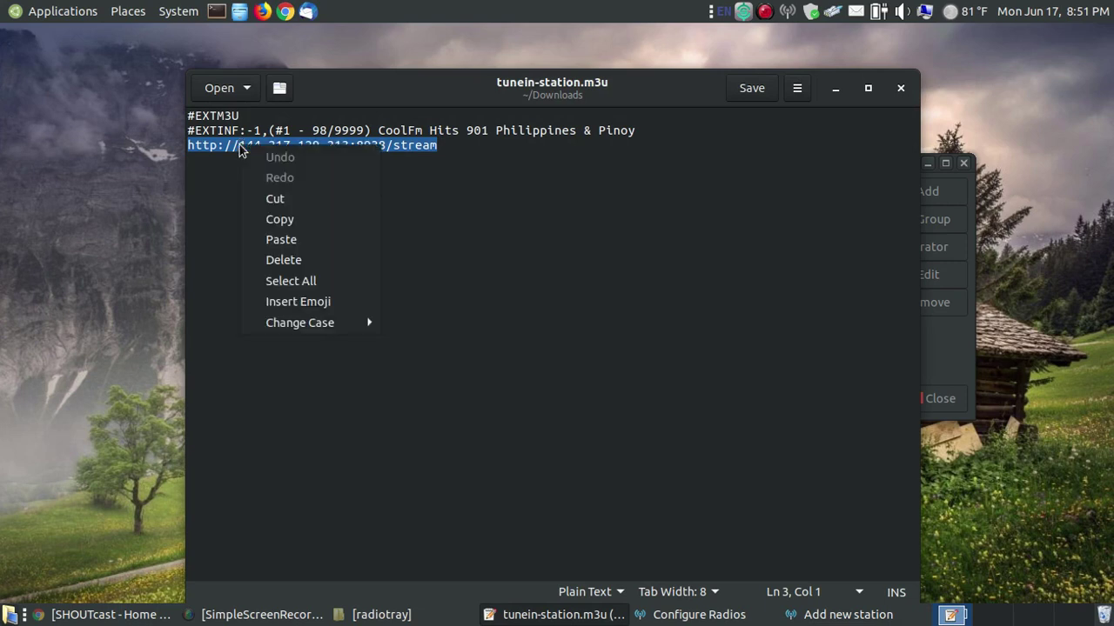
left_click(276, 218)
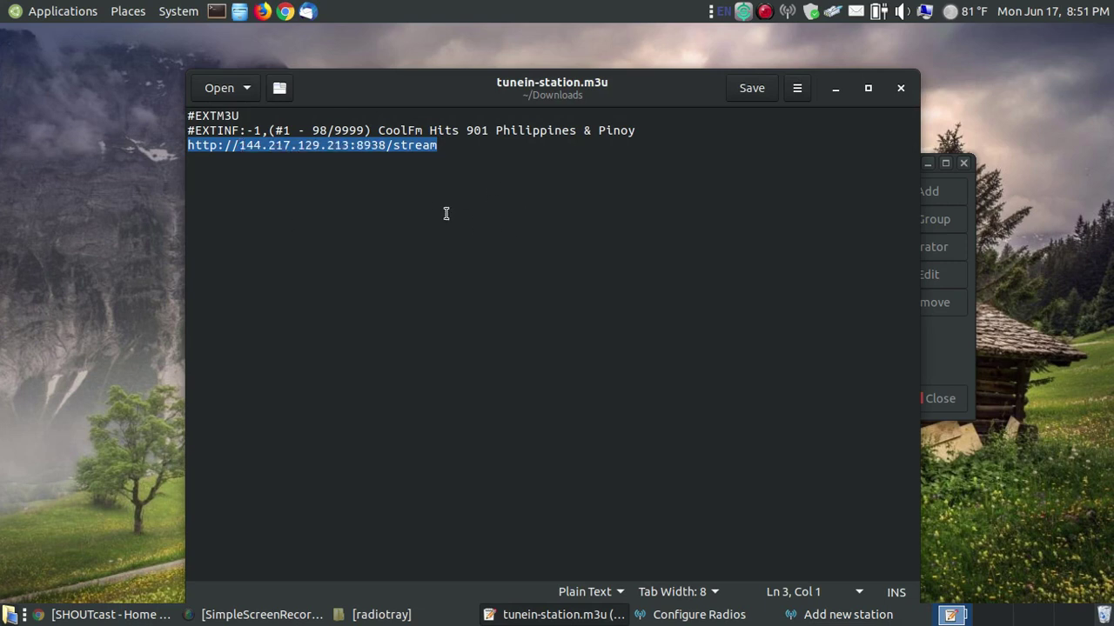
right_click(344, 145)
left_click(400, 214)
left_click(845, 612)
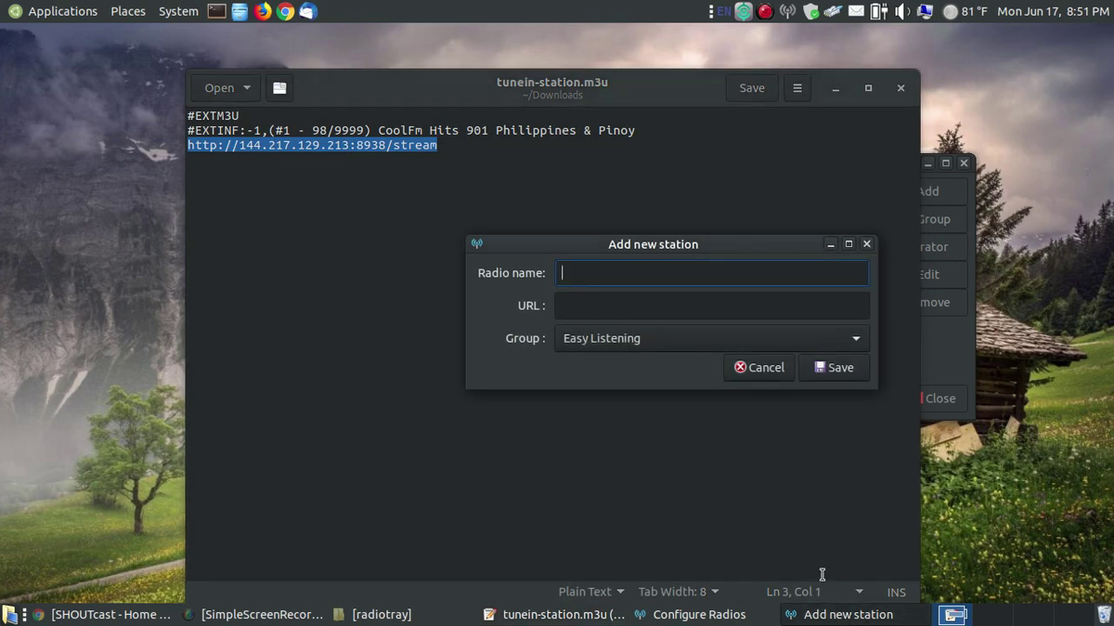
left_click(583, 304)
right_click(583, 307)
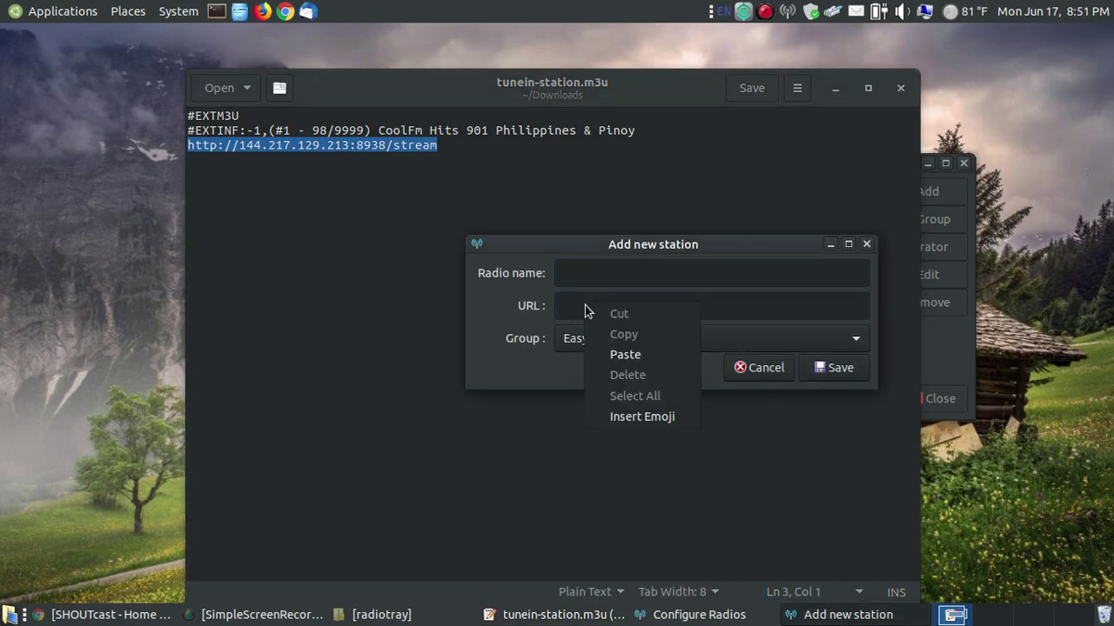
left_click(616, 355)
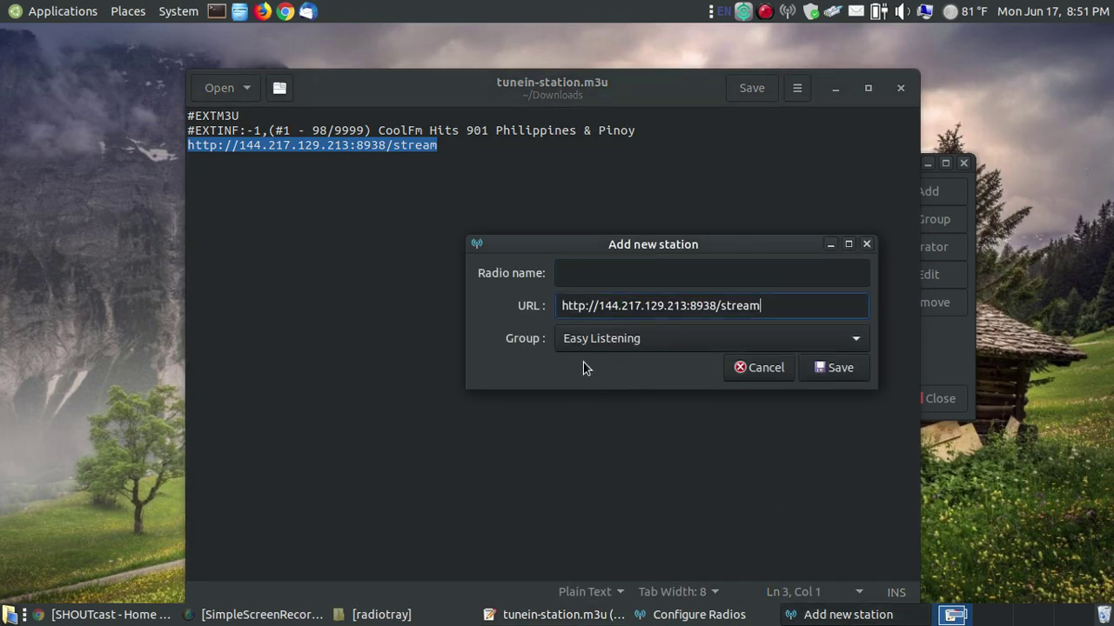
left_click(856, 342)
left_click(474, 354)
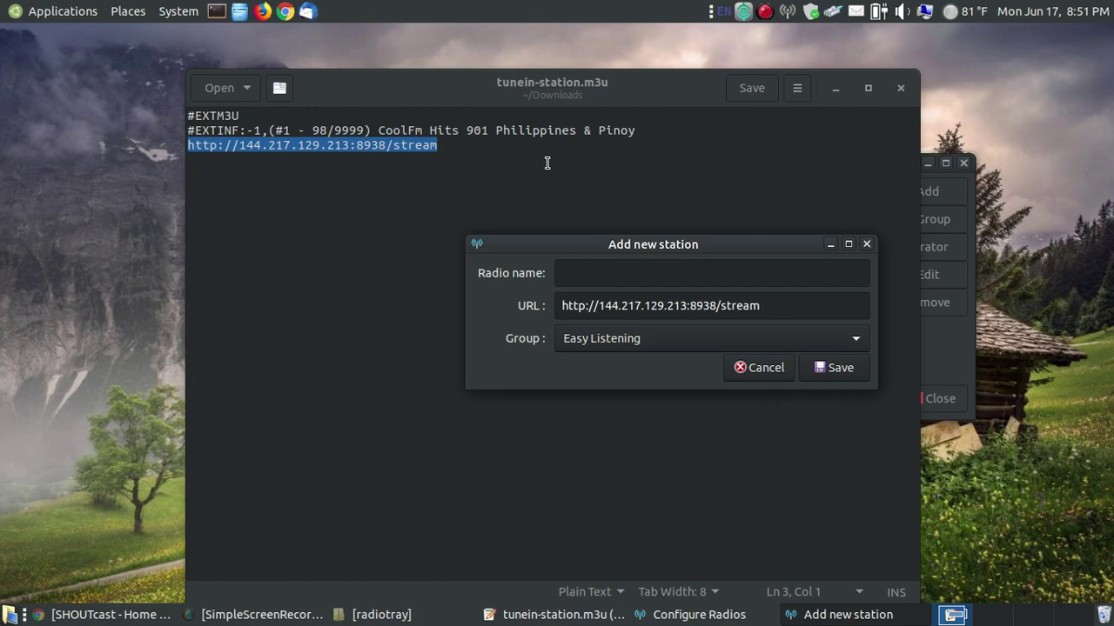
Step: Copy the station name "CoolFm Hits 901 Philippines & Pinoy" from tunein-station.m3u
left_click(581, 141)
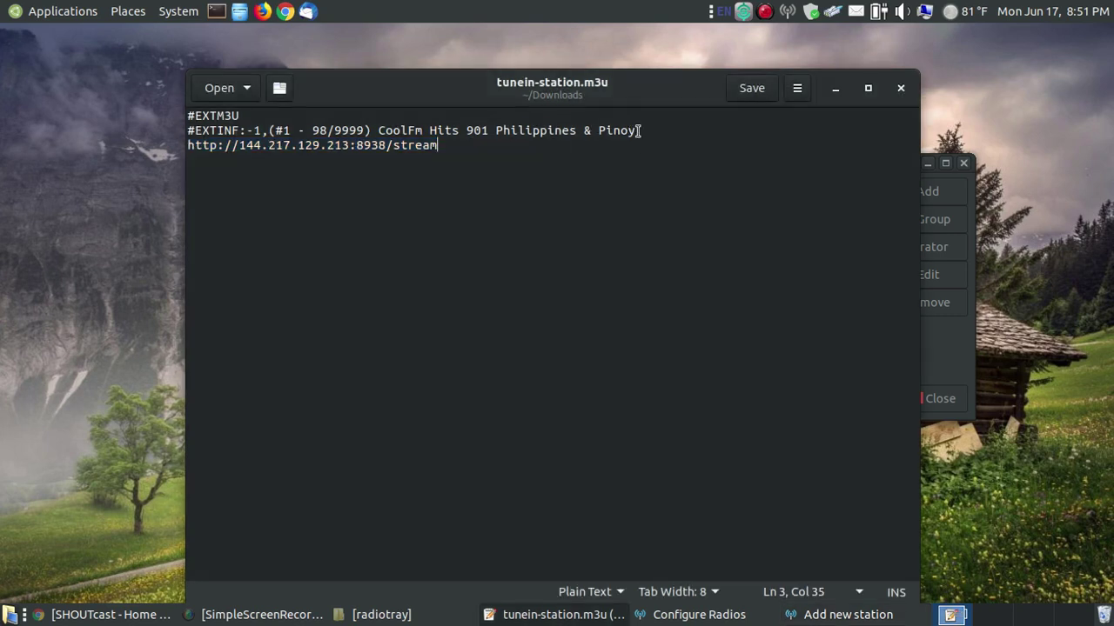
left_click_drag(636, 130, 380, 131)
right_click(421, 130)
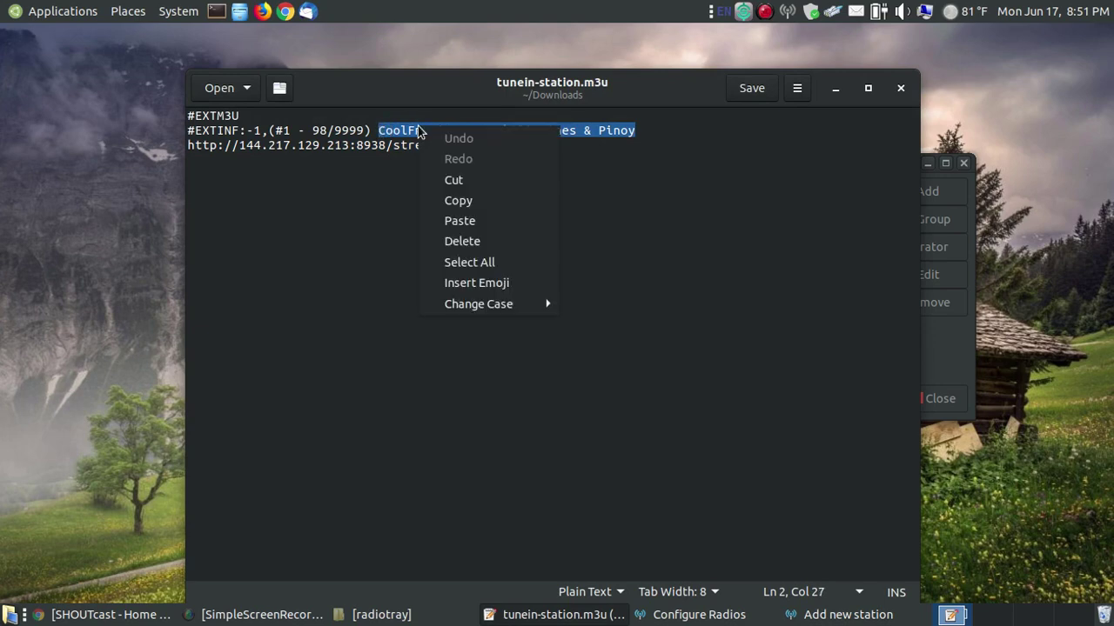
left_click(461, 200)
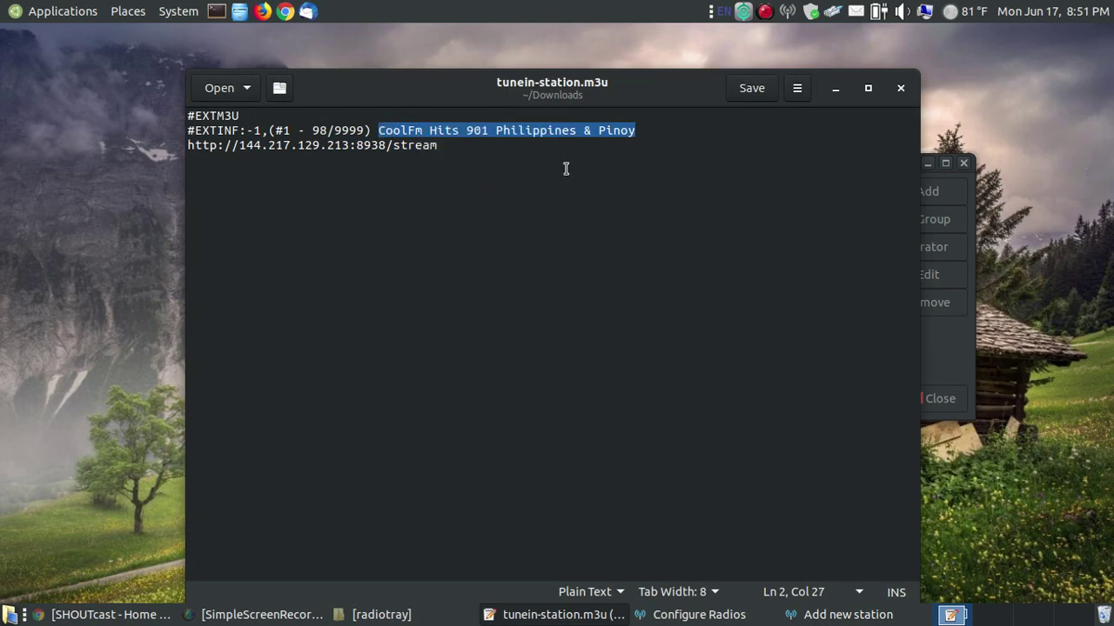
Step: Paste the copied name as the new station's radio name, save the station and close the Configure Radios window
left_click(836, 94)
left_click(618, 269)
right_click(619, 272)
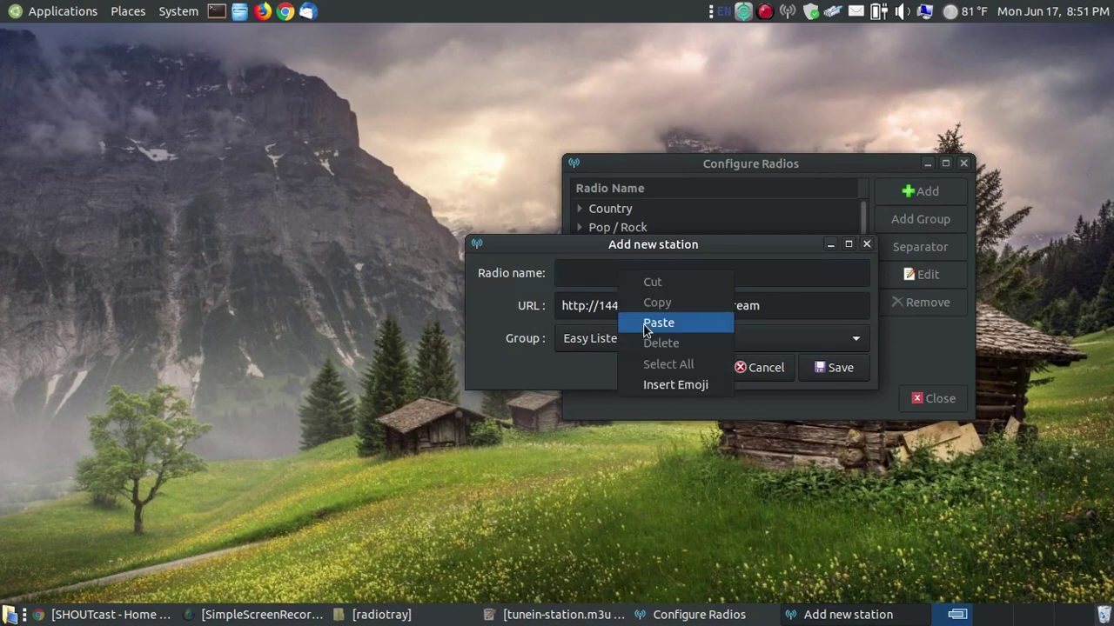
left_click(650, 324)
left_click(839, 369)
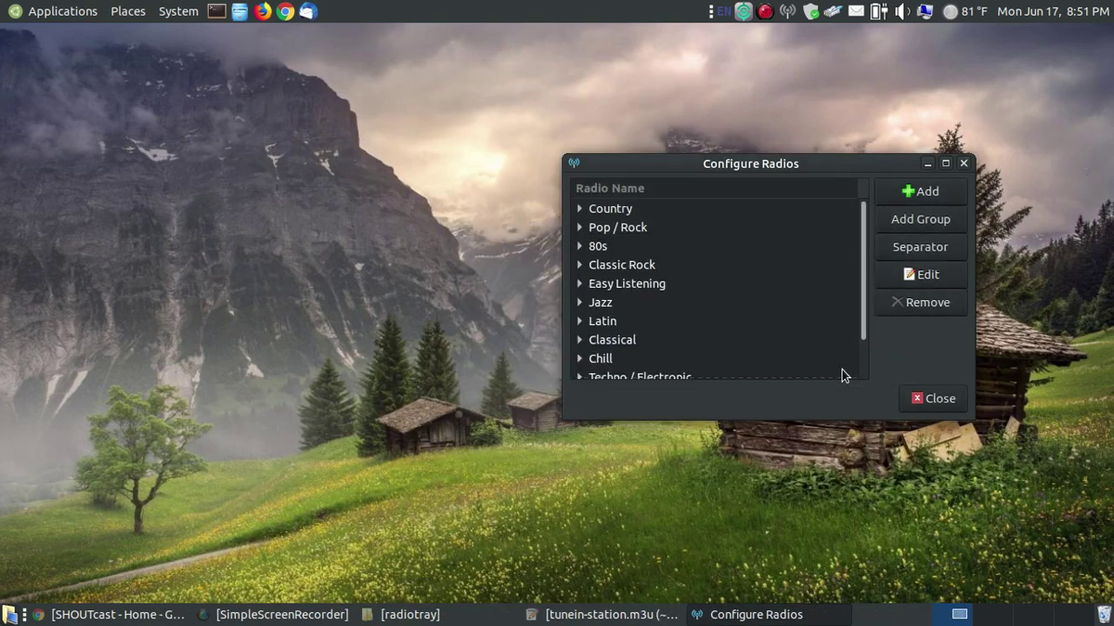
left_click(935, 399)
Step: Reopen Radio Tray's Configure Radios window and move it nearer the middle of the desktop
left_click(787, 12)
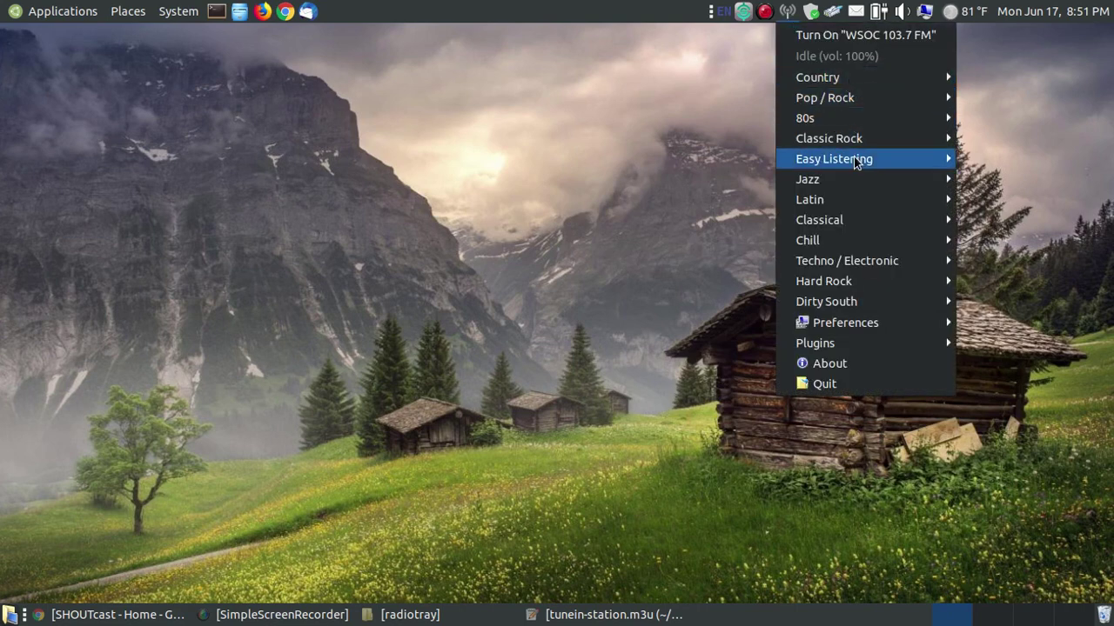
mouse_move(880, 166)
mouse_move(911, 327)
left_click(981, 327)
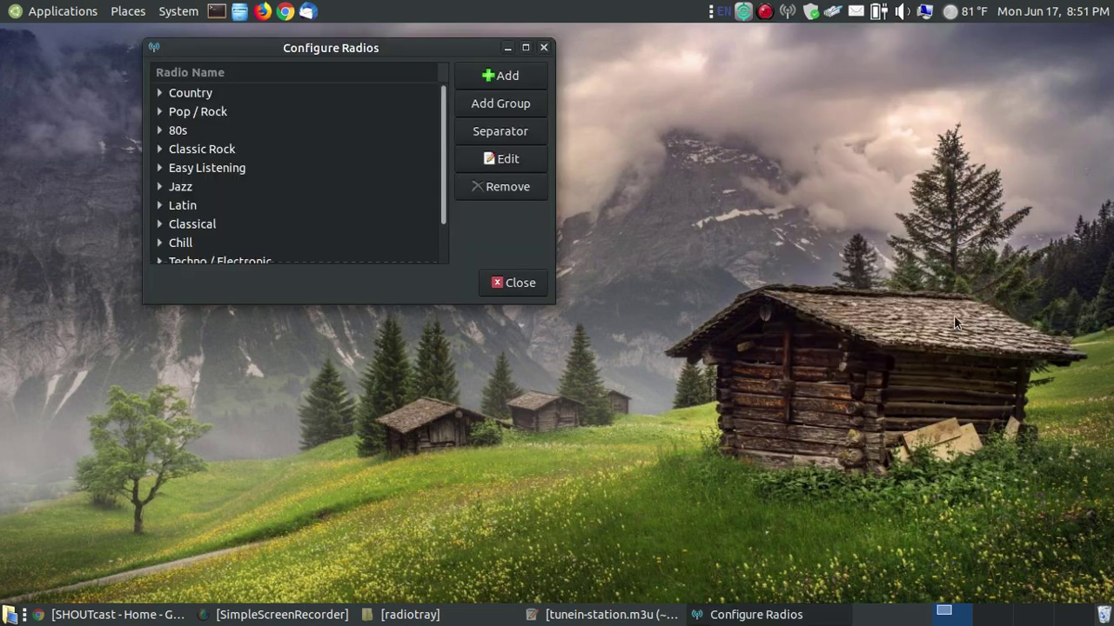
left_click_drag(367, 49, 462, 82)
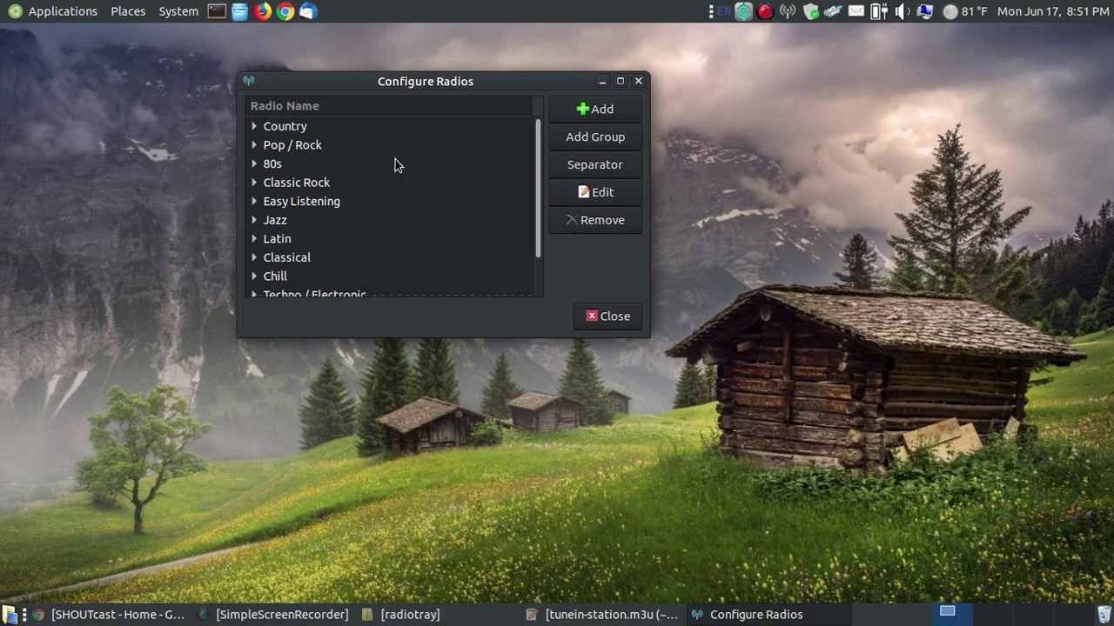
Step: Expand the Easy Listening group and move CoolFm Hits 901 Philippines & Pinoy directly below Chilltime Radio
left_click(254, 204)
scroll(366, 220, "down", 1)
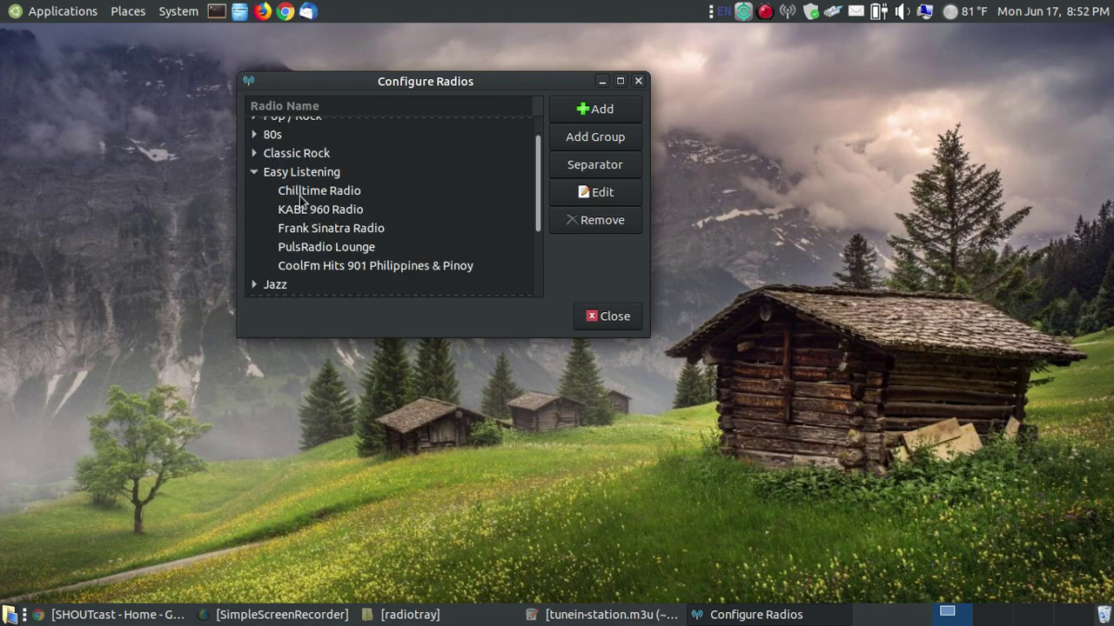
left_click(307, 269)
left_click_drag(307, 273, 317, 201)
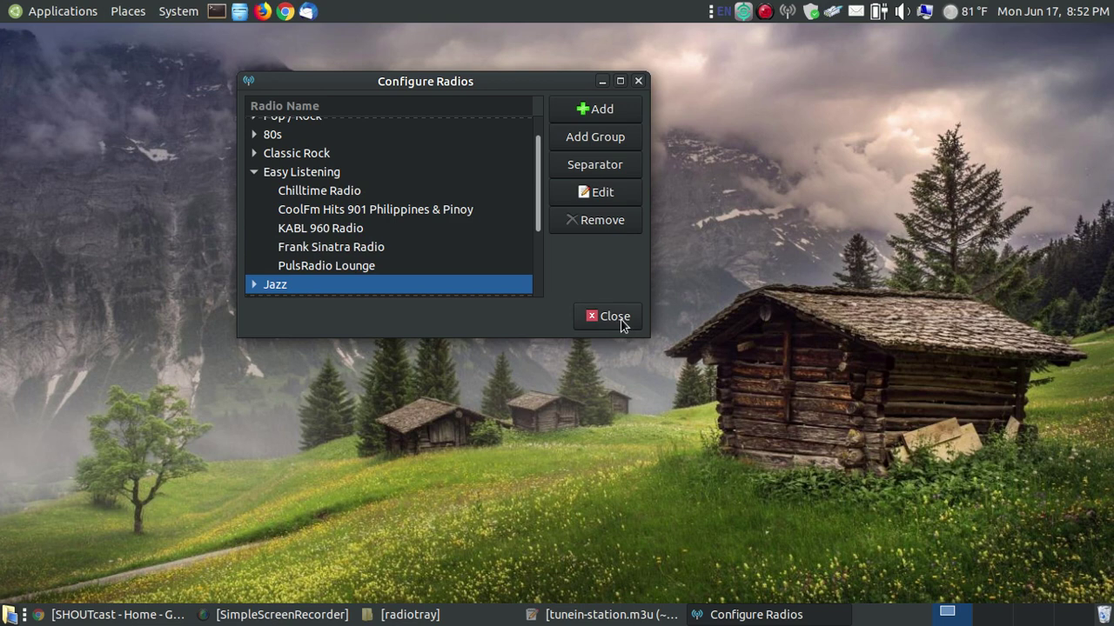
Step: Rename the CoolFm Hits 901 Philippines & Pinoy station to "CoolFm 901 Philippines", save it and close the Configure Radios window
left_click(330, 210)
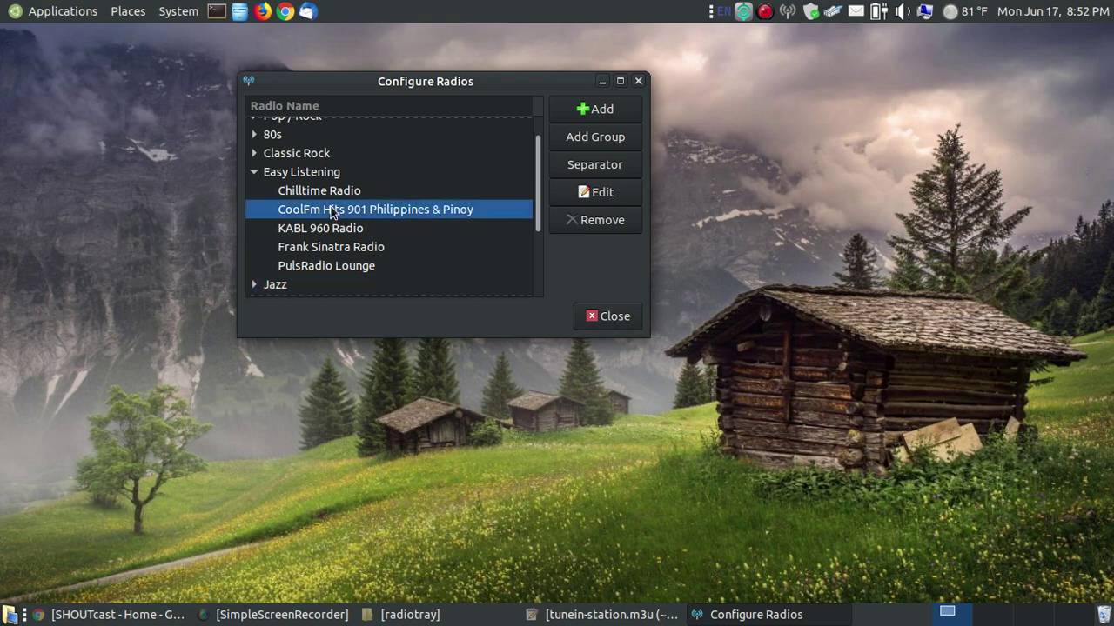
left_click(600, 198)
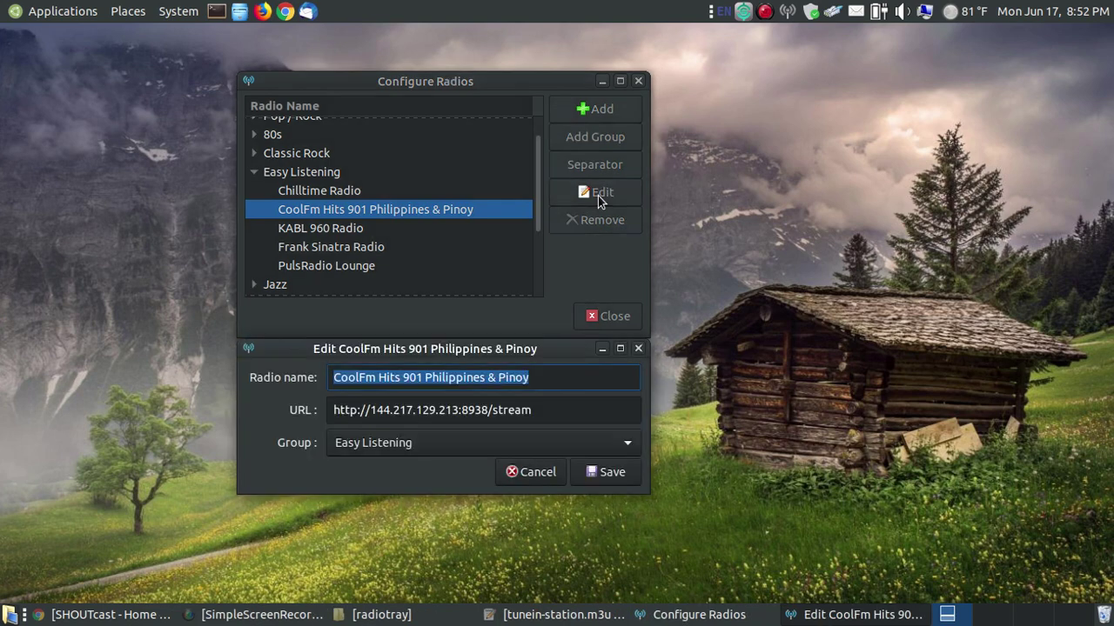
left_click(414, 380)
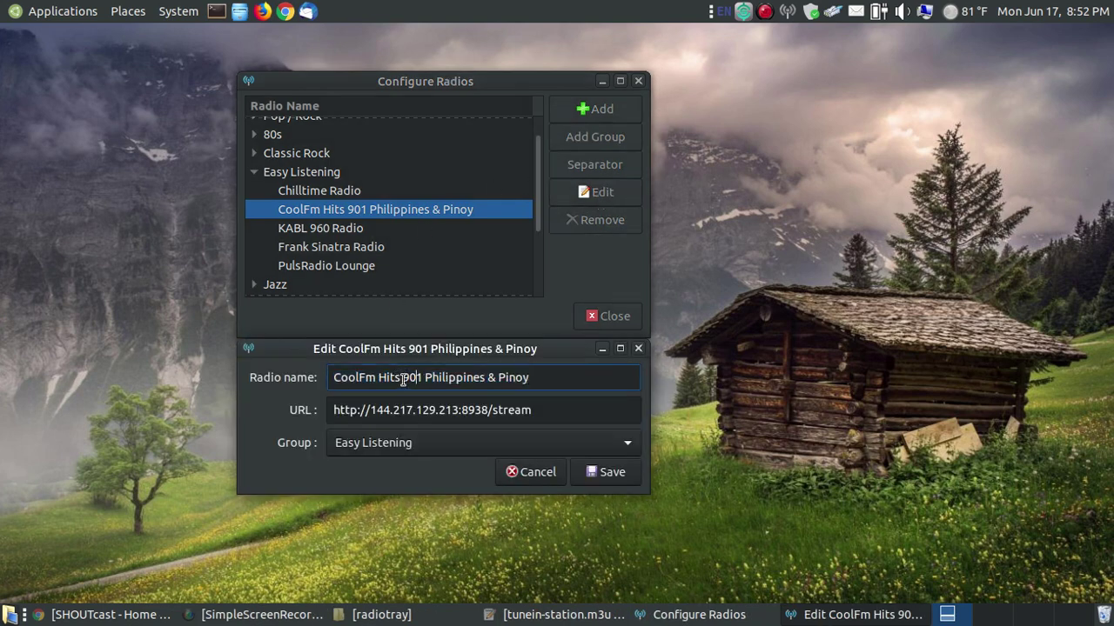
key("BackSpace")
key("BackSpace")
key("BackSpace")
key("BackSpace")
key("BackSpace")
key("BackSpace")
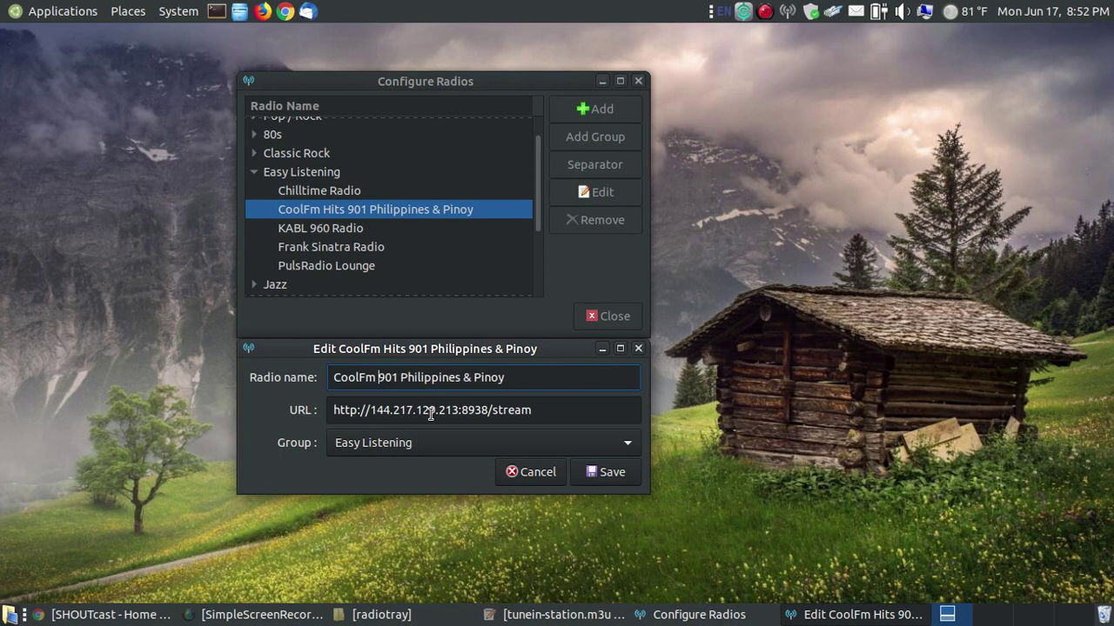
left_click(526, 380)
key("BackSpace")
key("BackSpace")
left_click(602, 473)
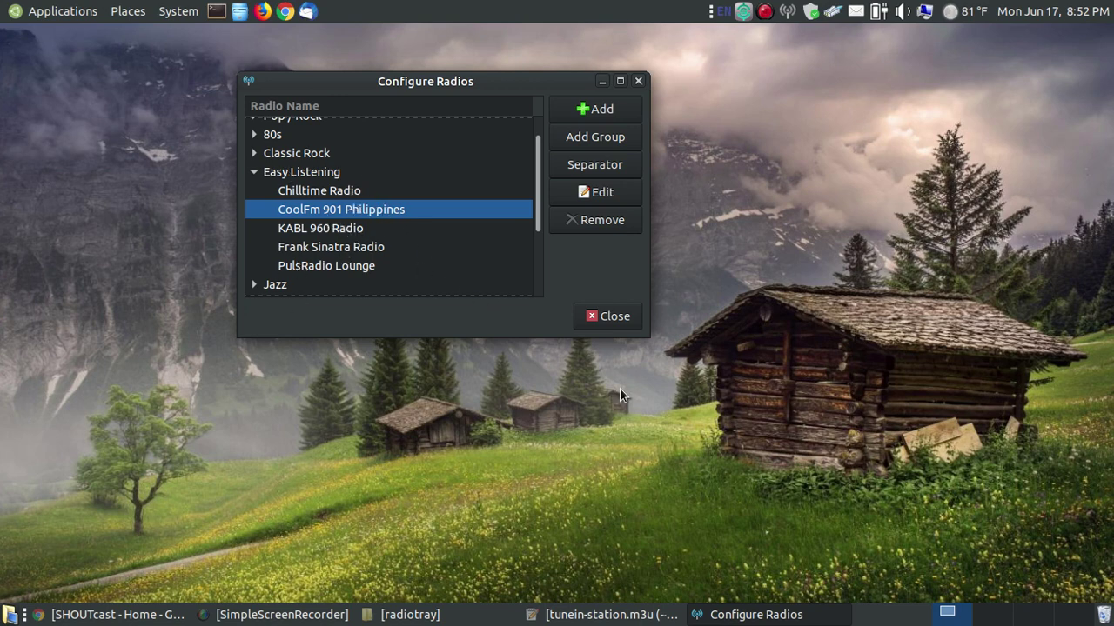
left_click(610, 318)
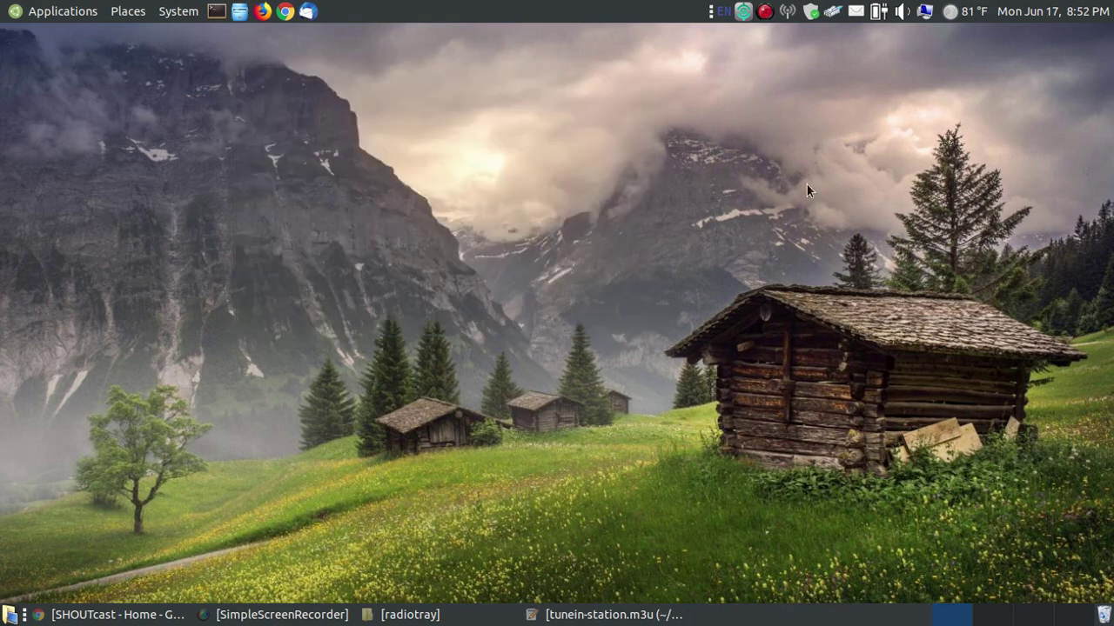
Step: Try to play CoolFm 901 Philippines from Radio Tray's Easy Listening group
left_click(788, 12)
mouse_move(909, 163)
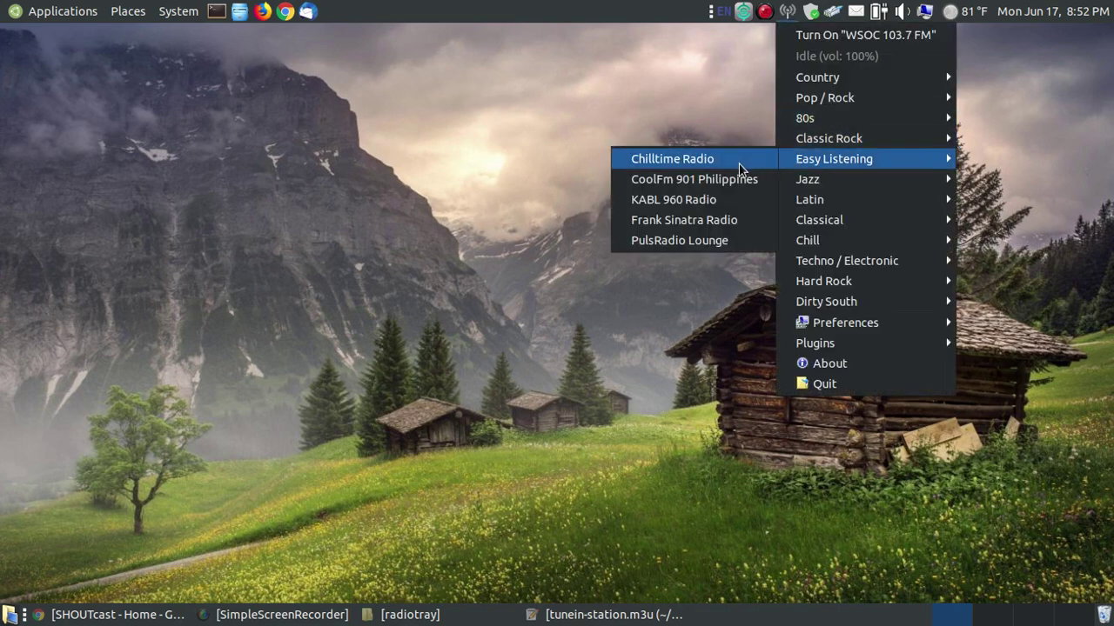
left_click(664, 179)
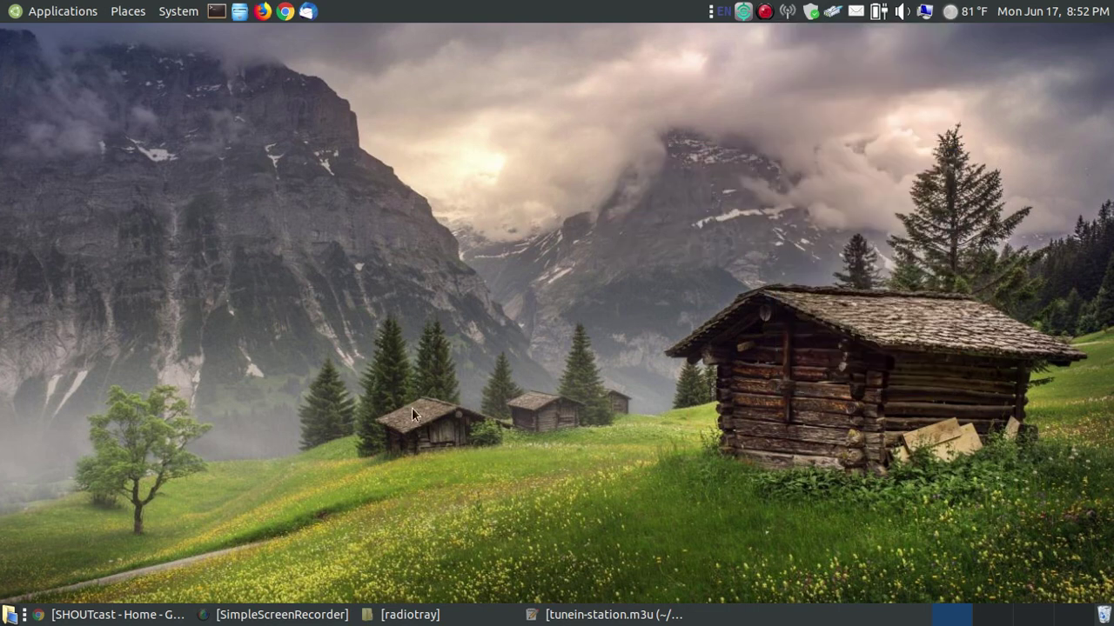
Step: Switch to Chrome, close the SHOUTcast page and minimise the browser
left_click(130, 615)
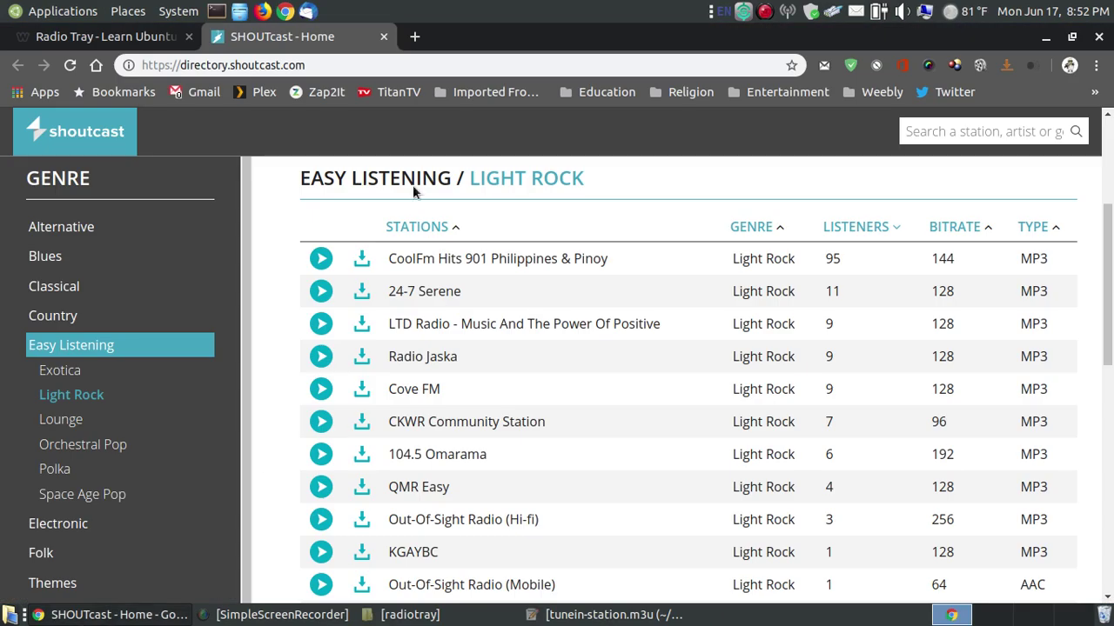
left_click(384, 37)
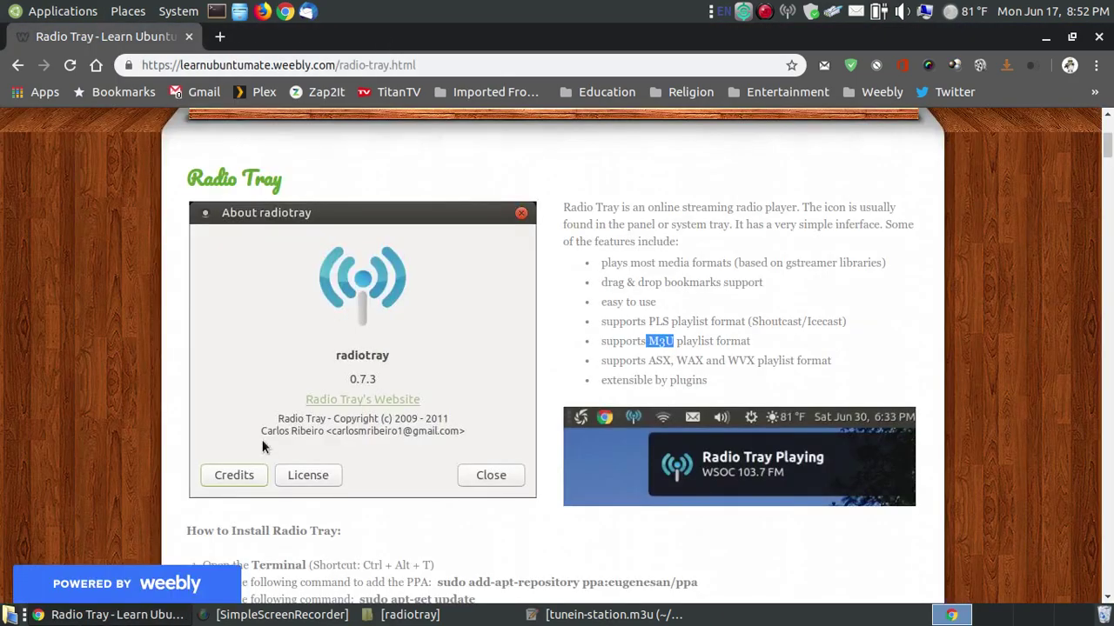
left_click(1047, 36)
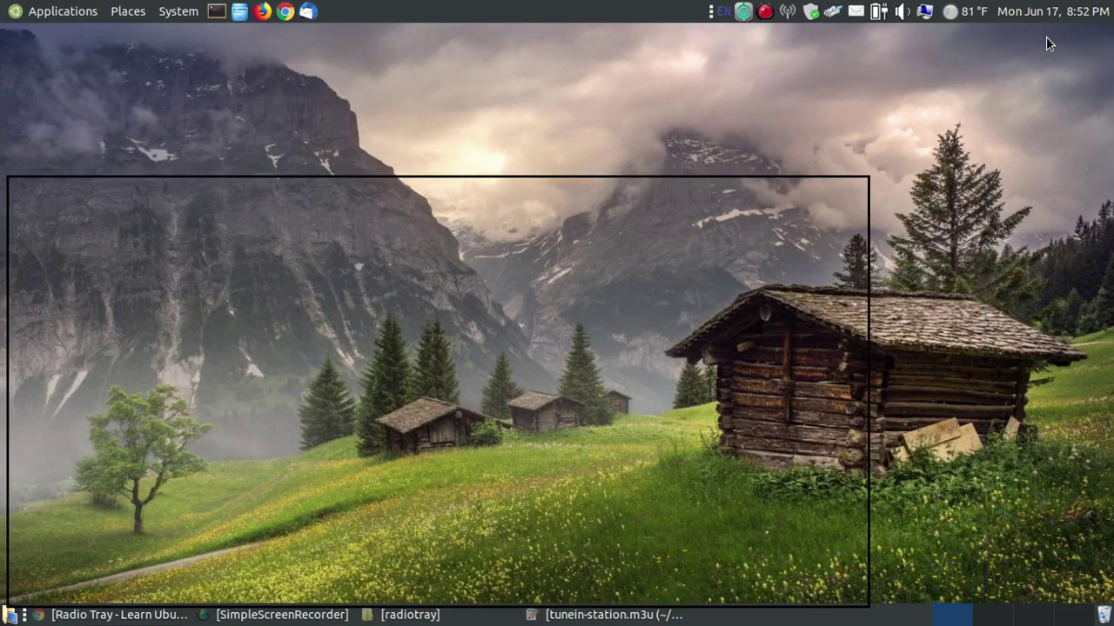
Step: Play the CoolFm 901 Philippines station from Radio Tray's Easy Listening group and dismiss the playing notification
left_click(789, 14)
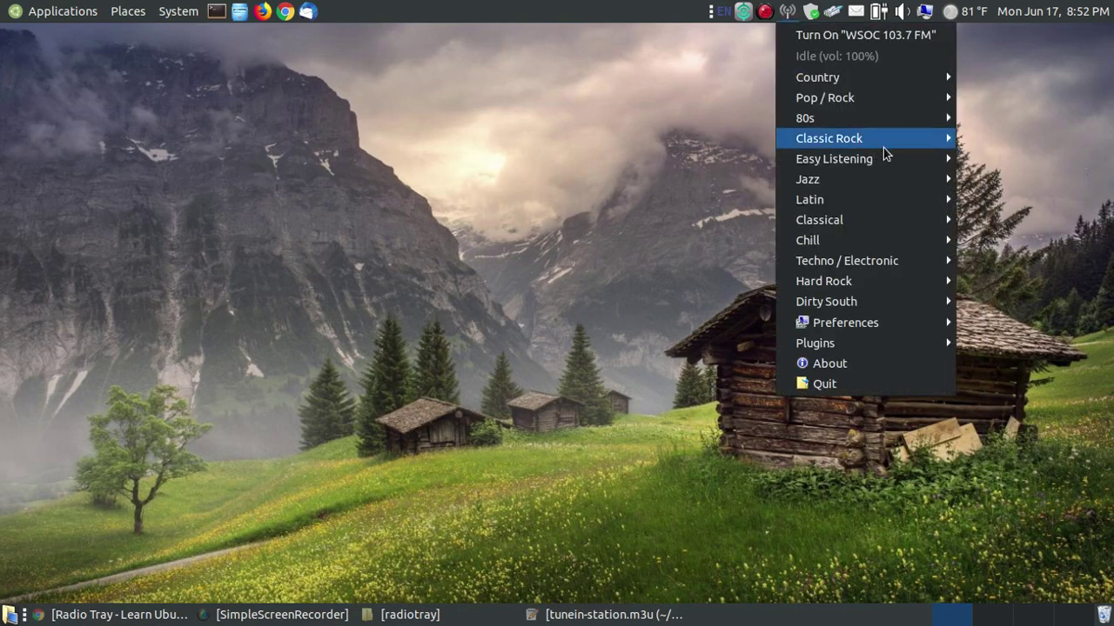
mouse_move(908, 161)
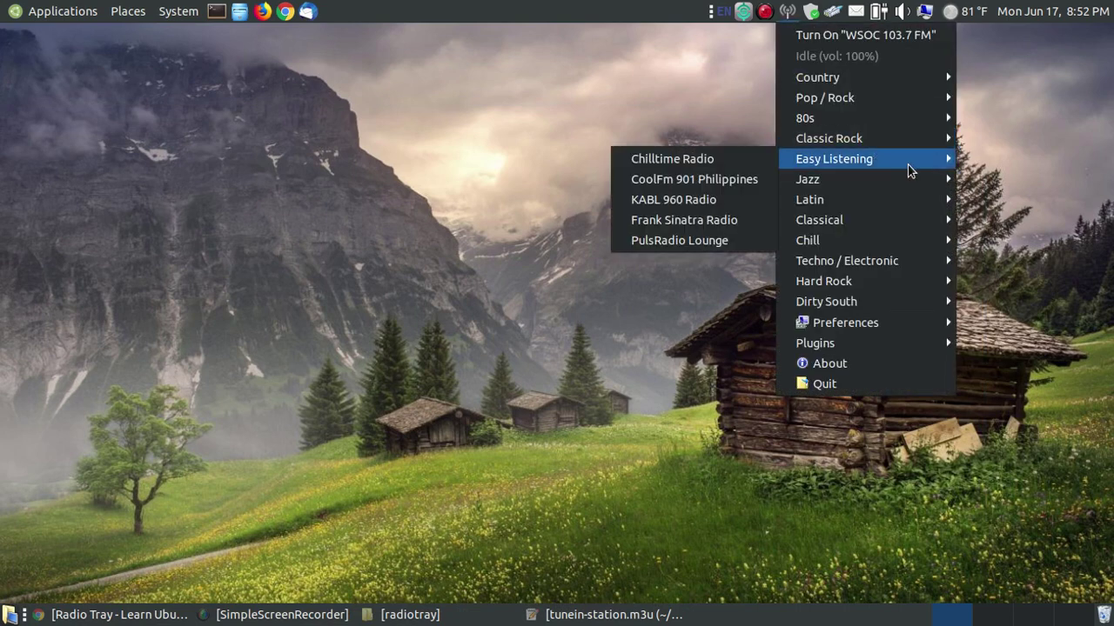
left_click(685, 178)
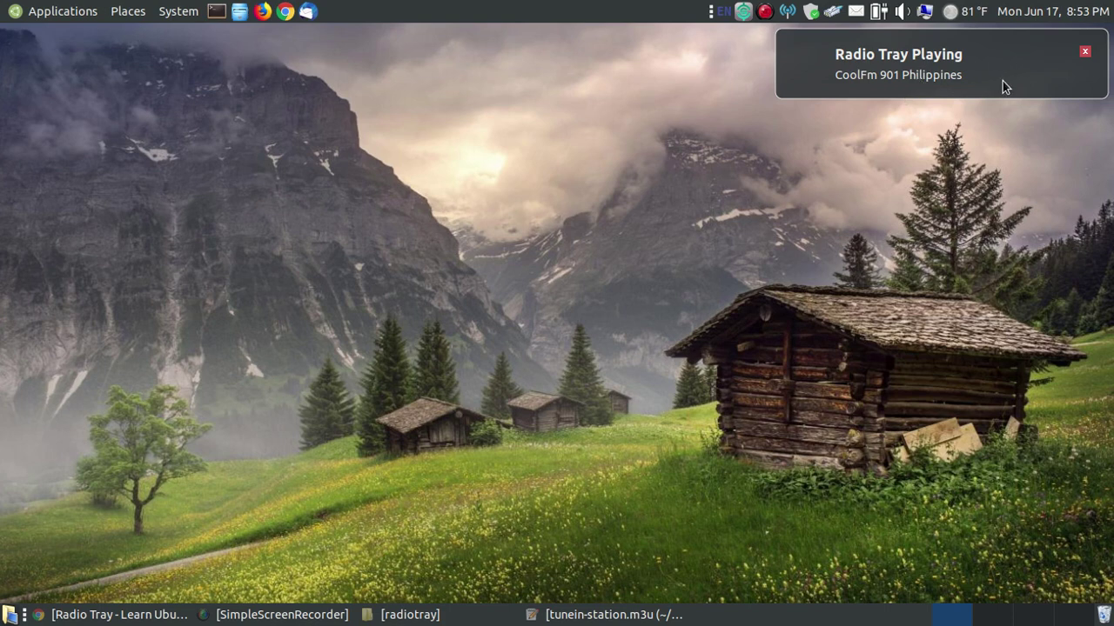
left_click(1085, 54)
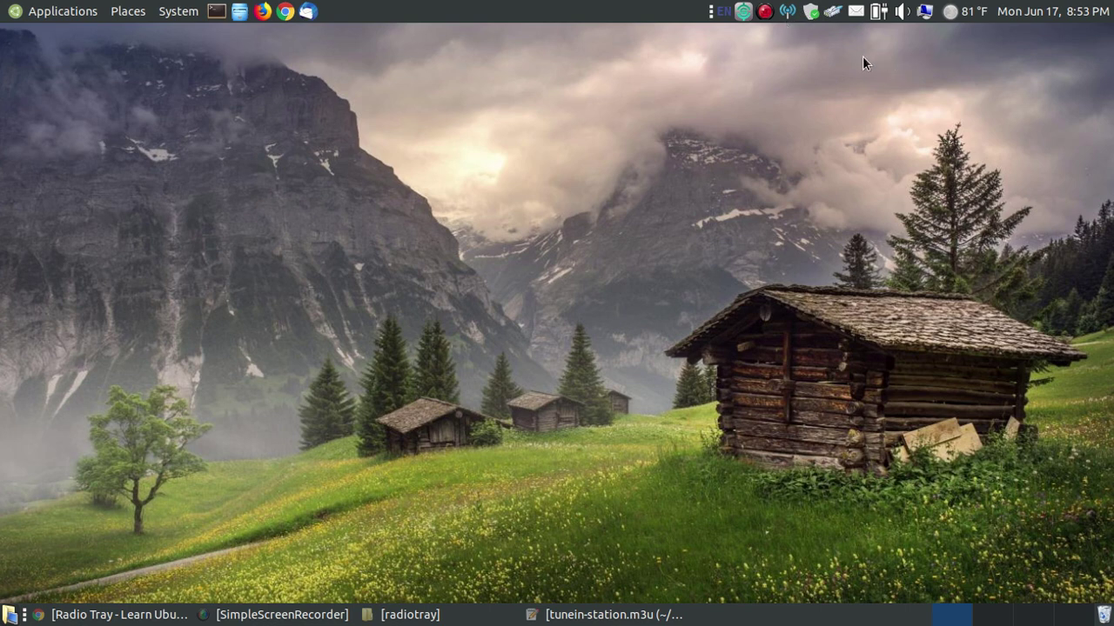
Step: Lower the system output volume all the way to zero
left_click(901, 11)
left_click_drag(942, 66, 899, 50)
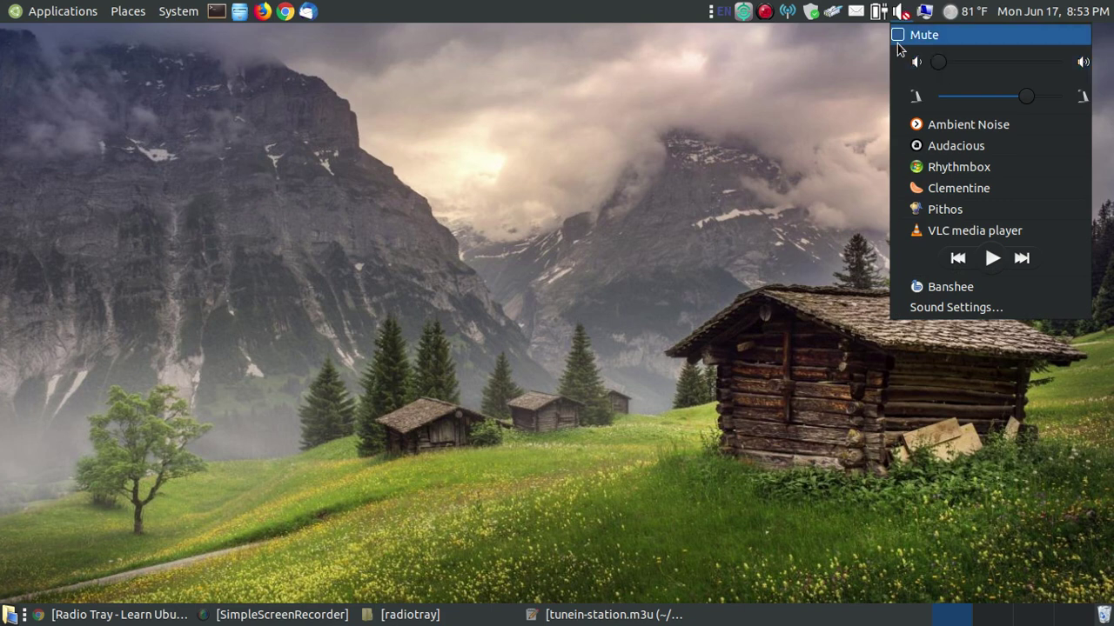
left_click(798, 90)
Step: Review Radio Tray's now-playing entry and station groups, including Pop / Rock, 80s and Easy Listening, and check the system sound controls
left_click(788, 11)
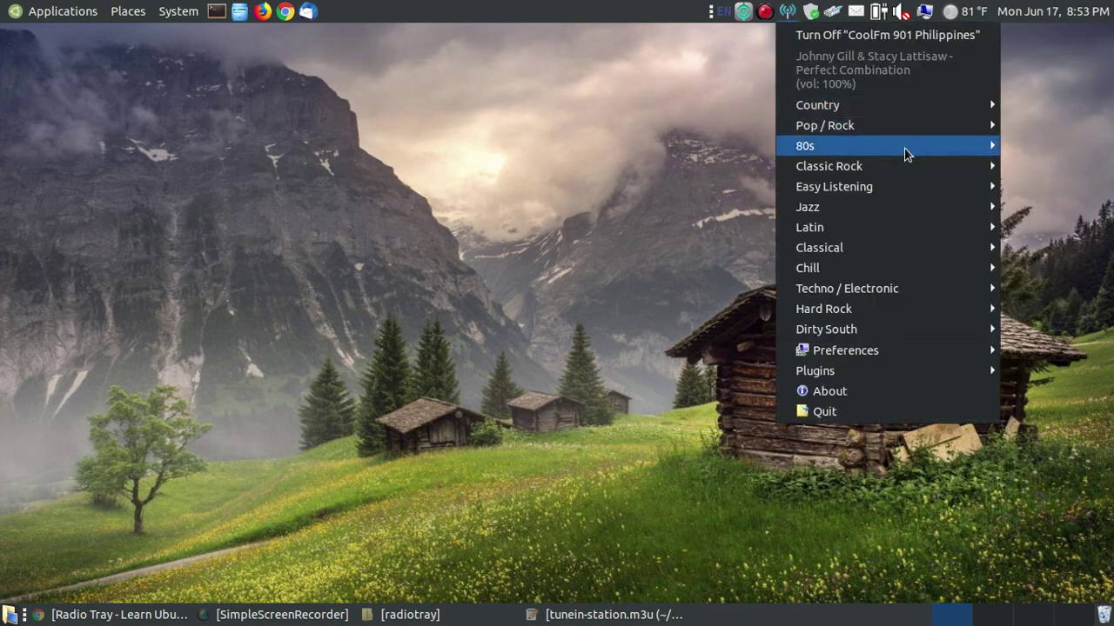
mouse_move(890, 189)
mouse_move(831, 132)
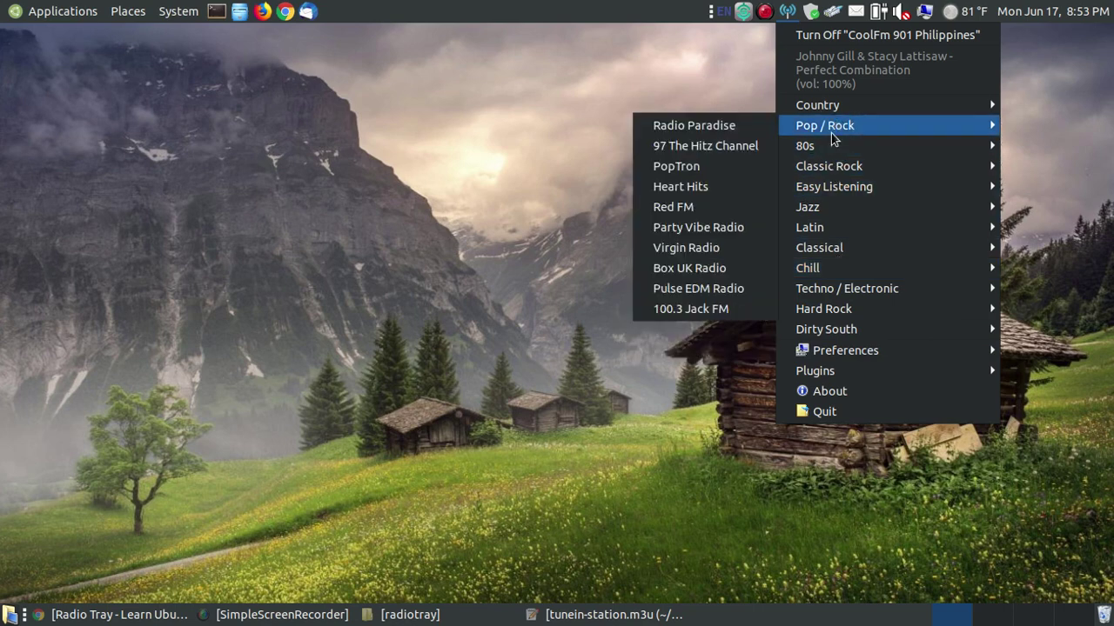
mouse_move(840, 199)
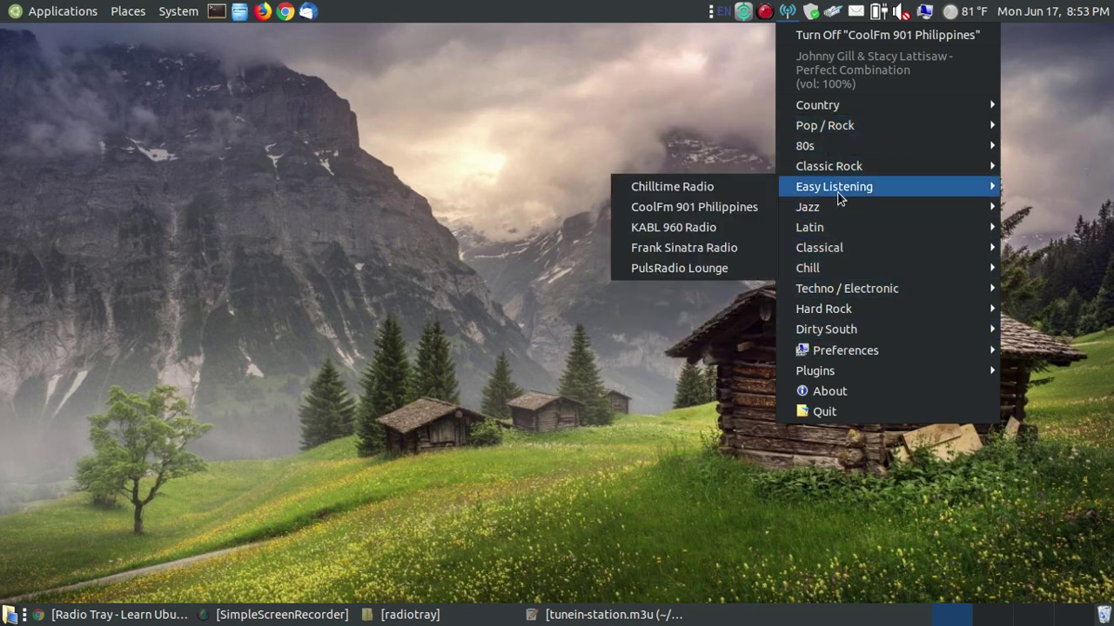
mouse_move(860, 373)
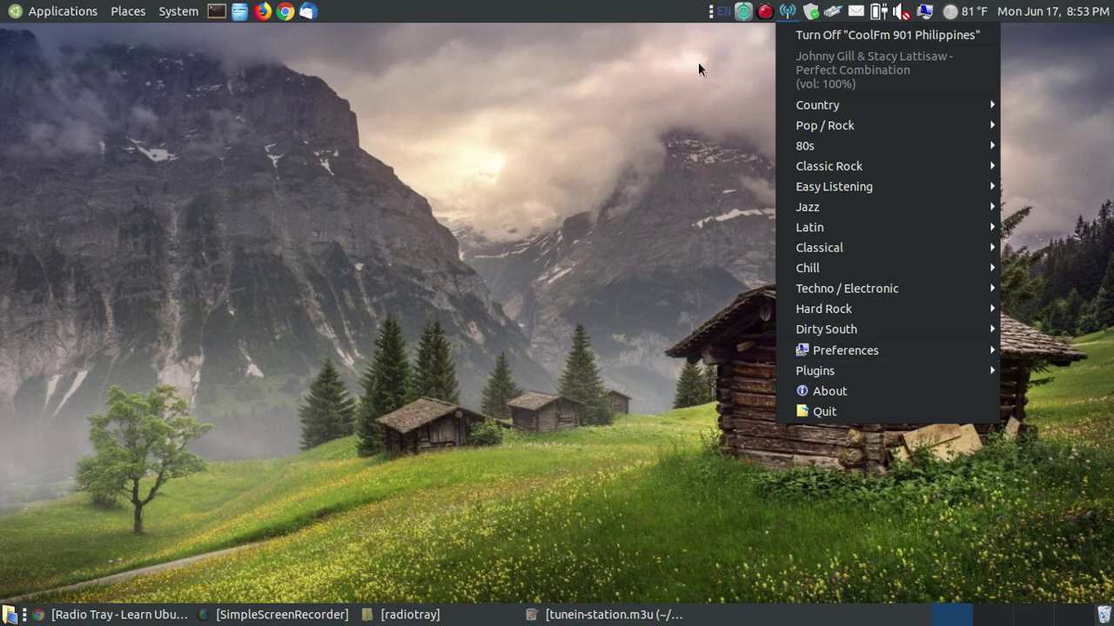
left_click(685, 119)
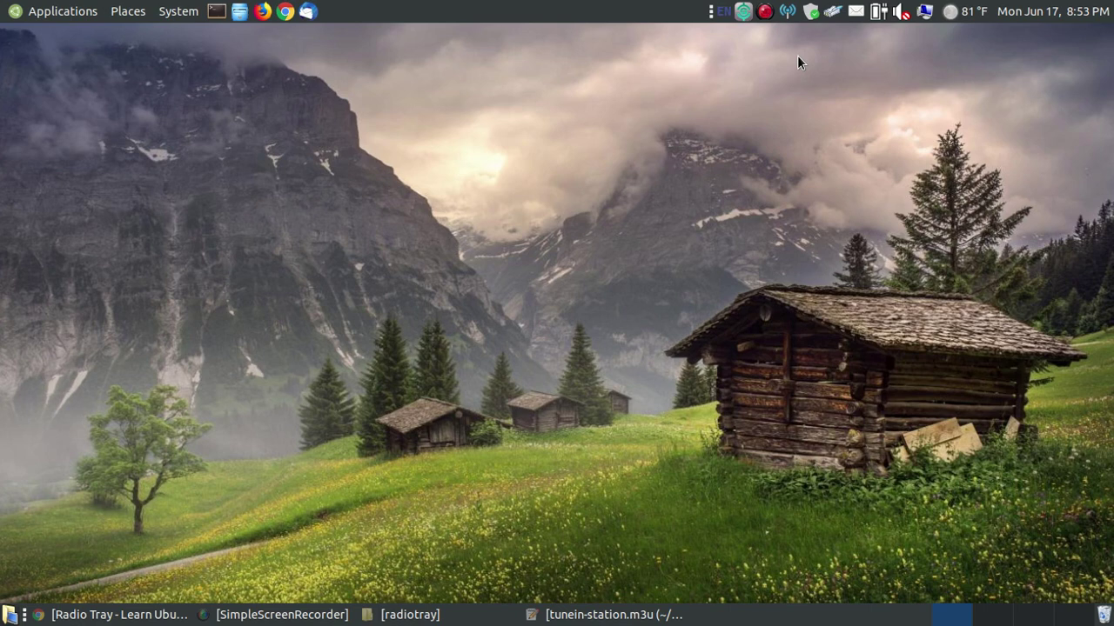
left_click(786, 15)
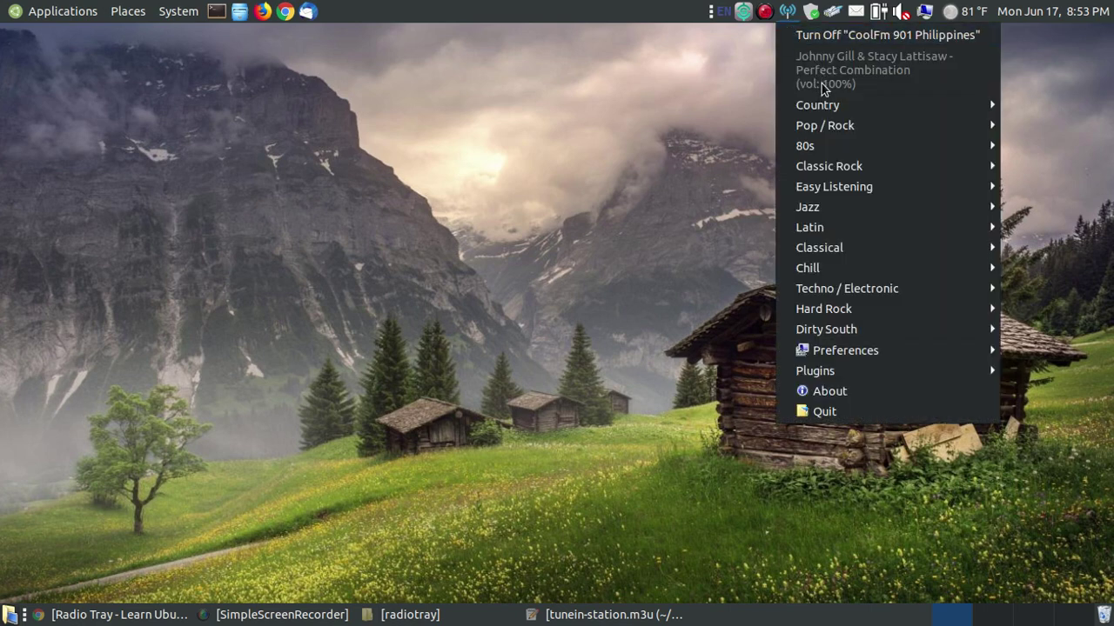
mouse_move(821, 152)
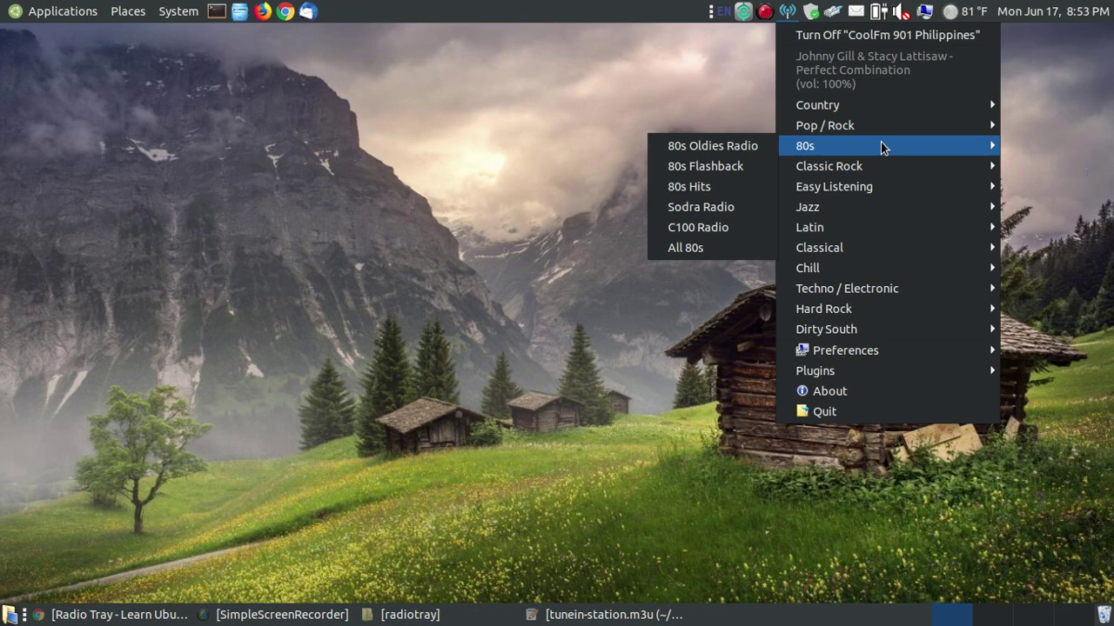
left_click(903, 12)
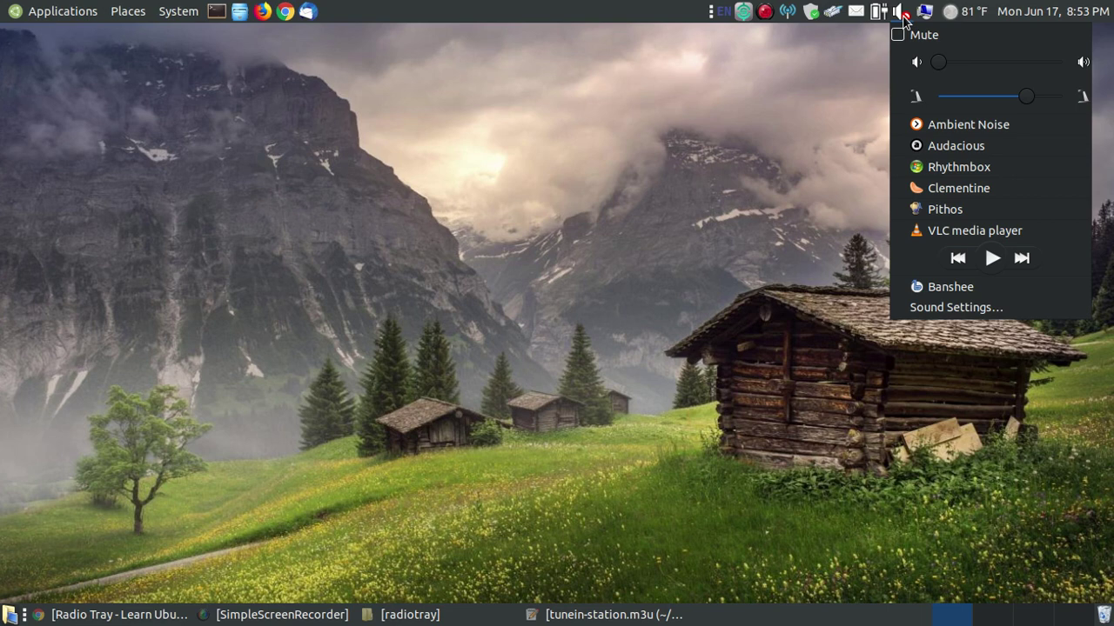
left_click(737, 230)
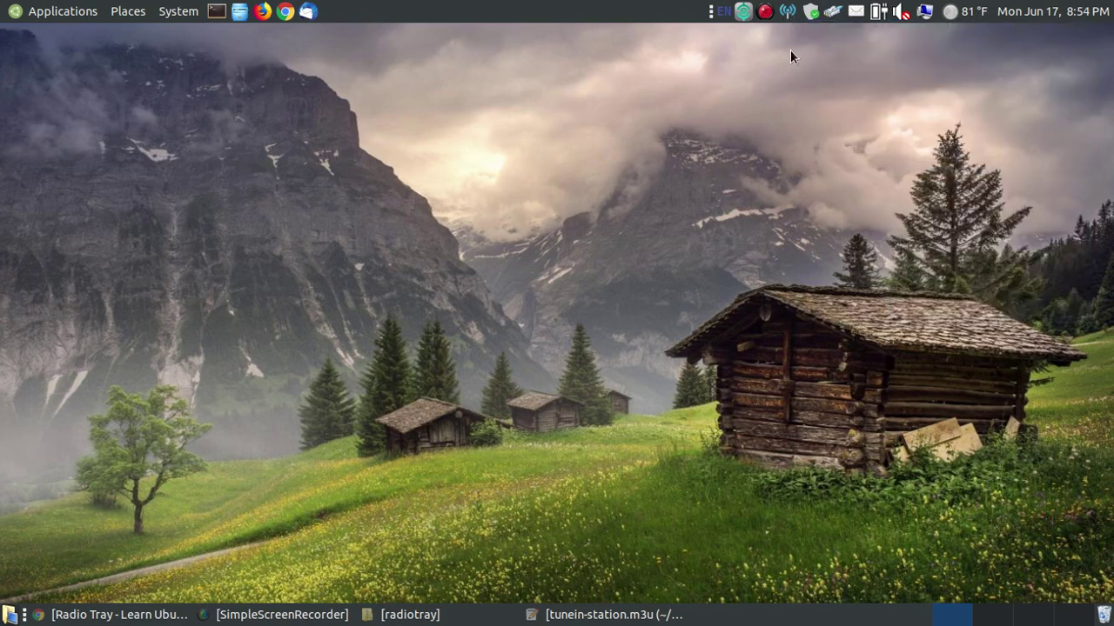